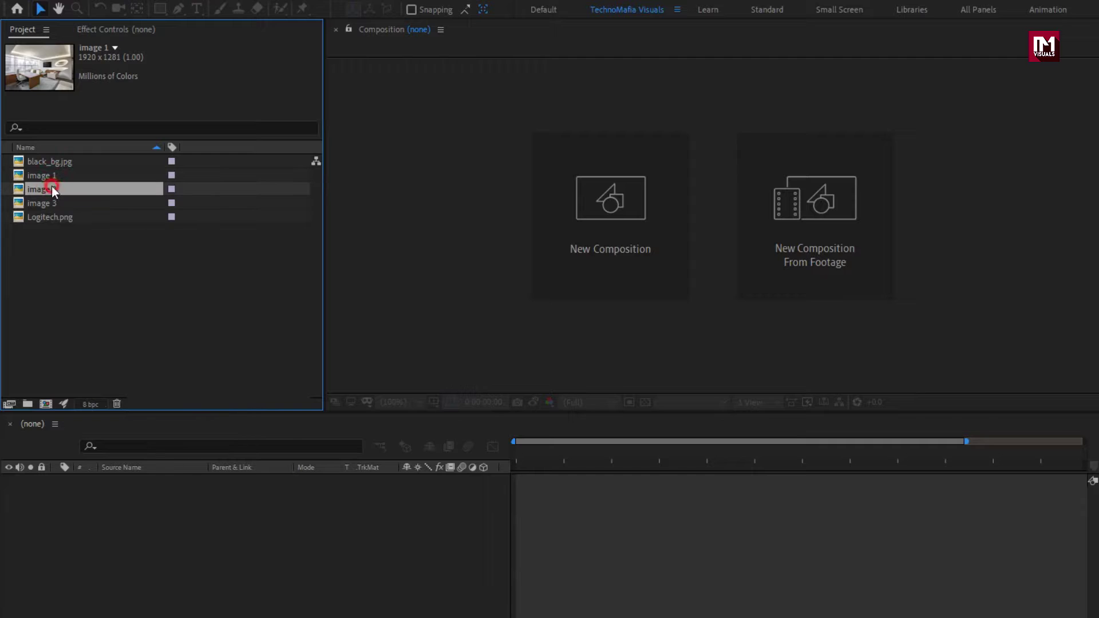
Step: Create a 1920 x 1080 px, 30 fps, five-second composition named Logo_animation
click(56, 203)
click(72, 218)
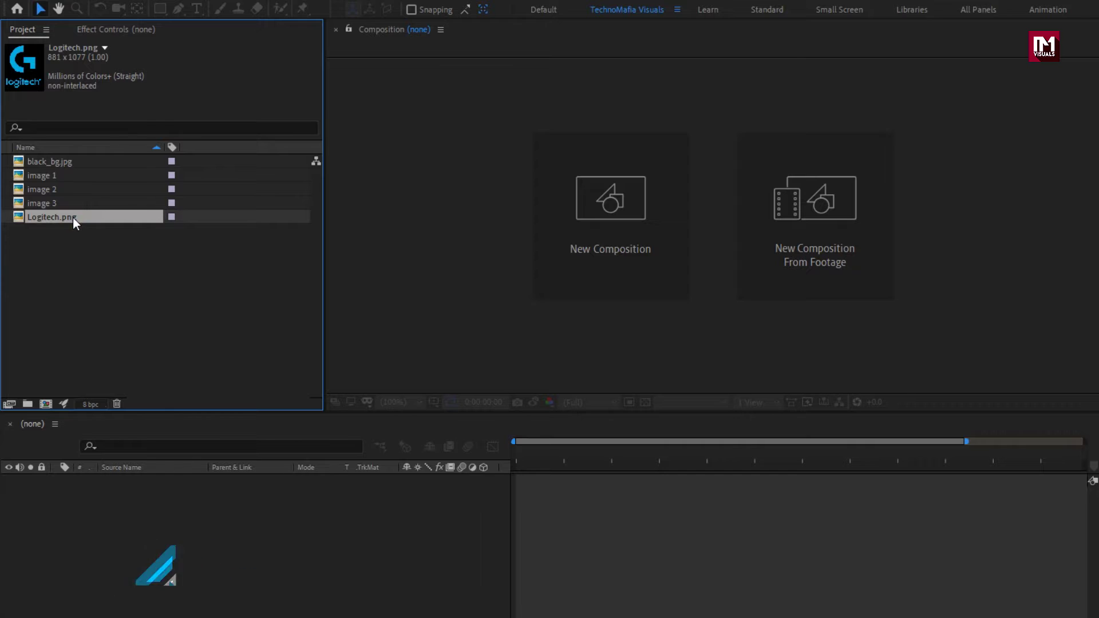
key(ctrl+n)
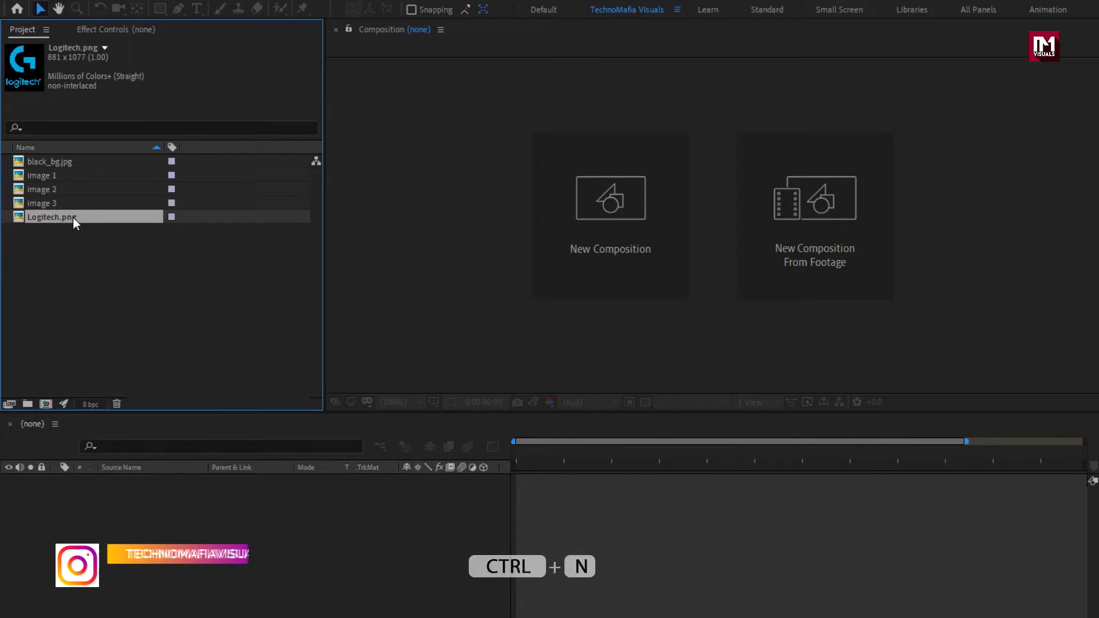
click(580, 239)
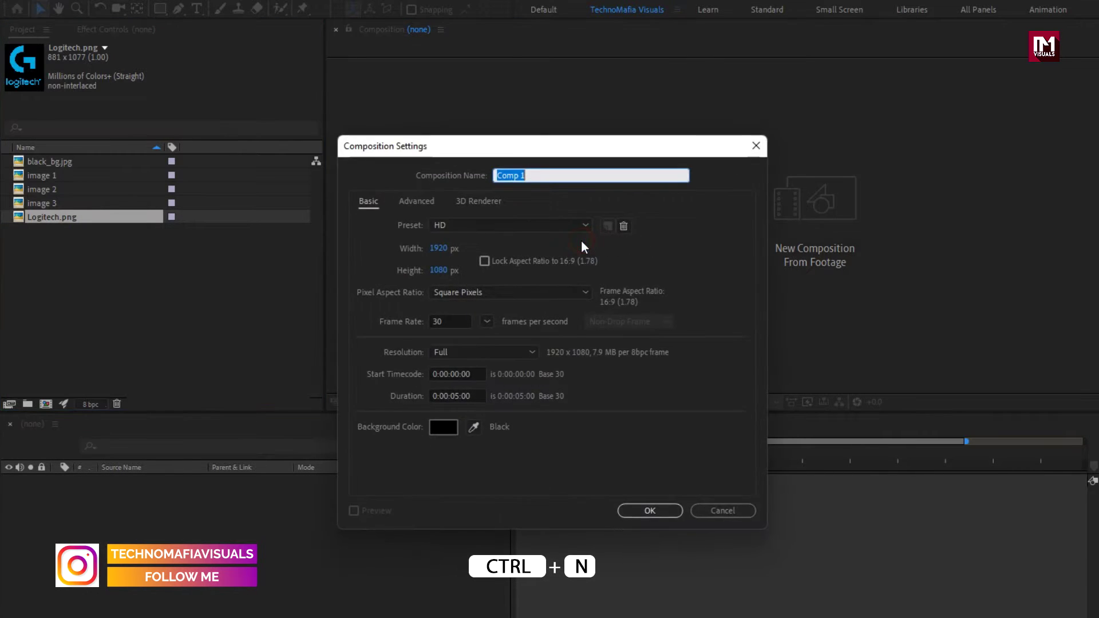
text(Logo)
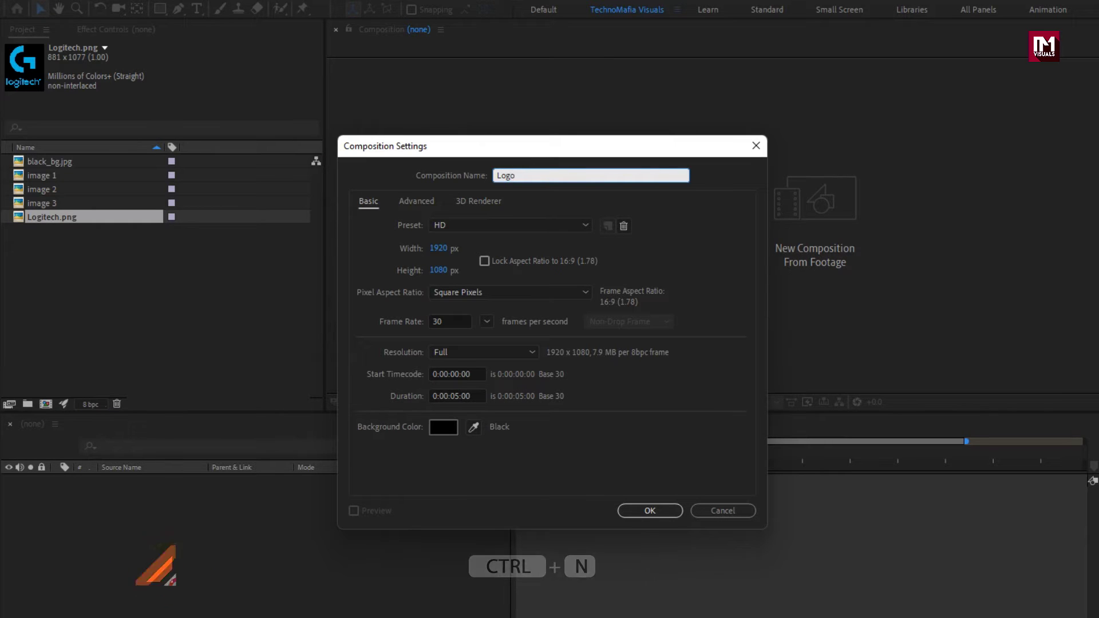
text(_animati)
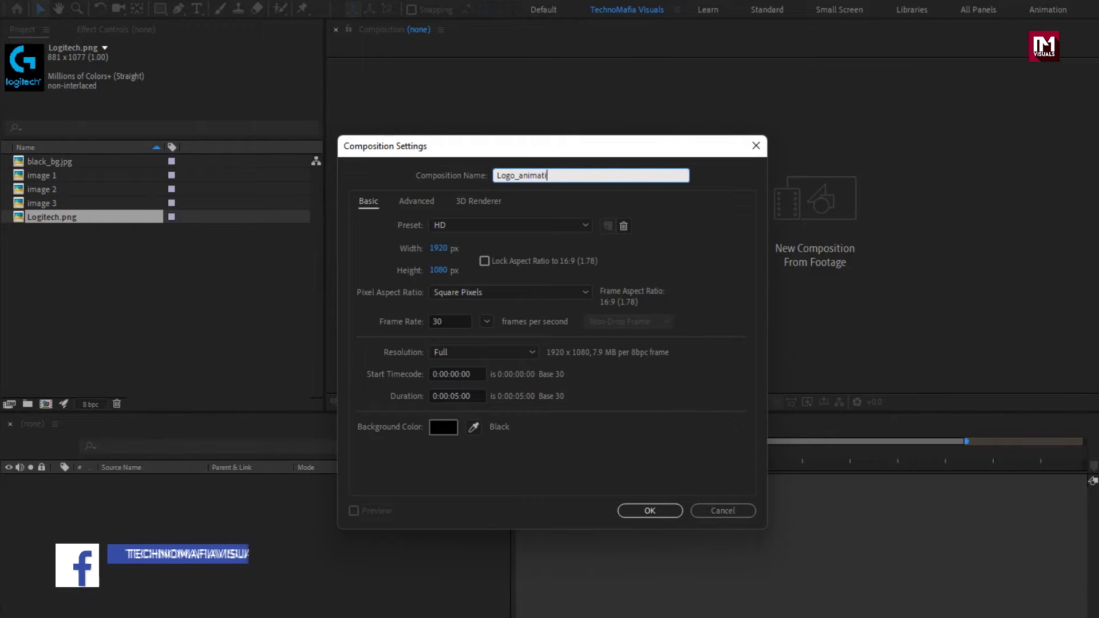
text(on)
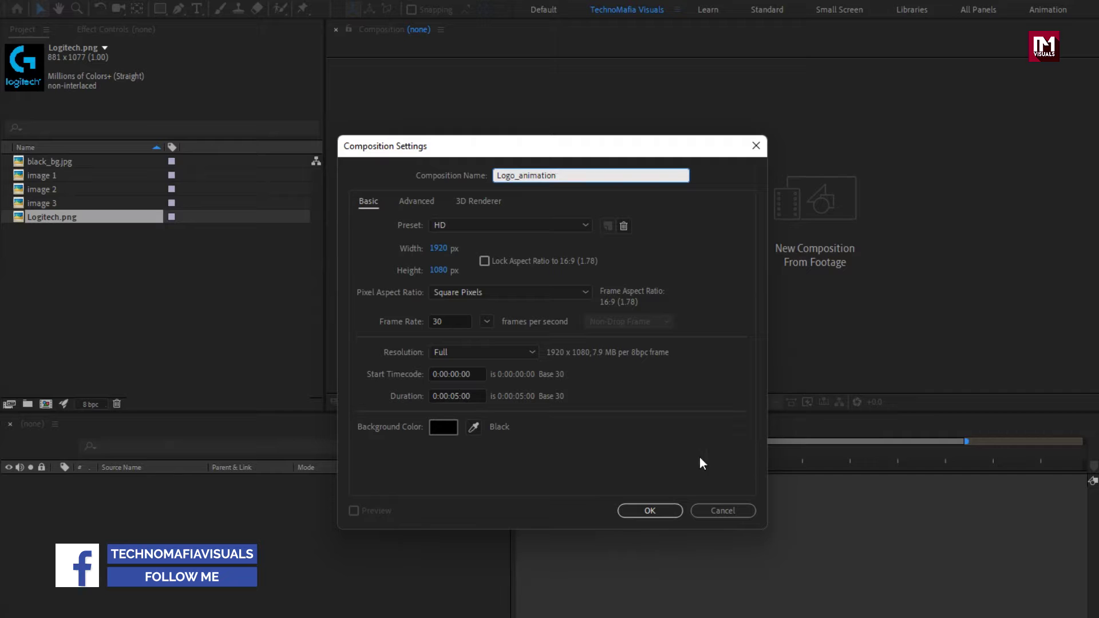
click(658, 509)
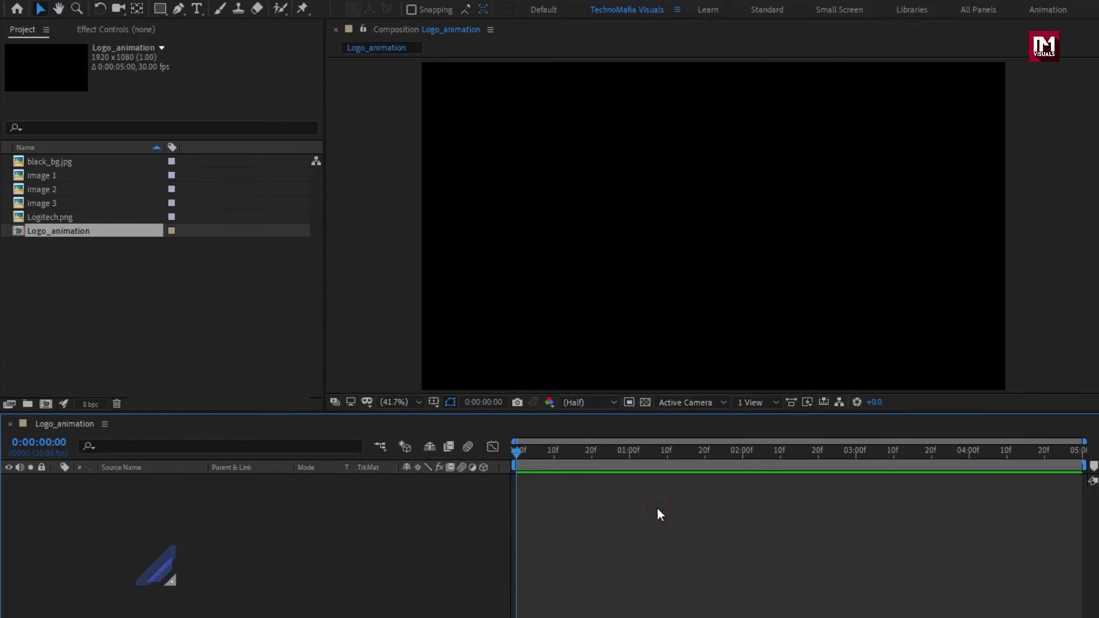
Step: Add black_bg.jpg to the Logo_animation composition as the background layer and set its scale to 85%
drag(67, 166, 189, 557)
key(s)
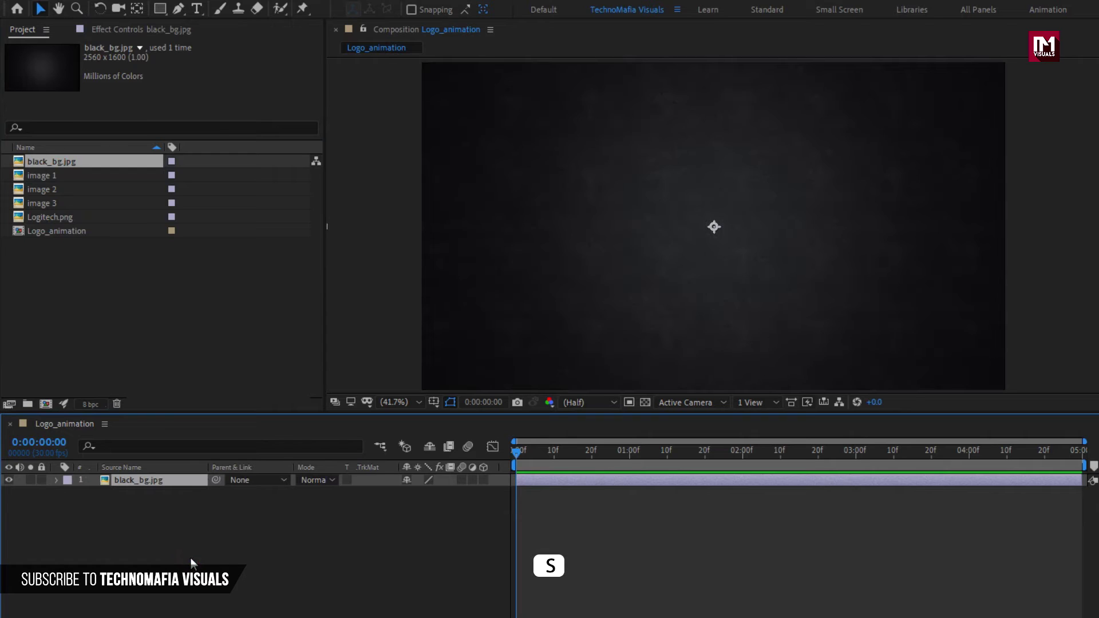
drag(456, 499, 445, 496)
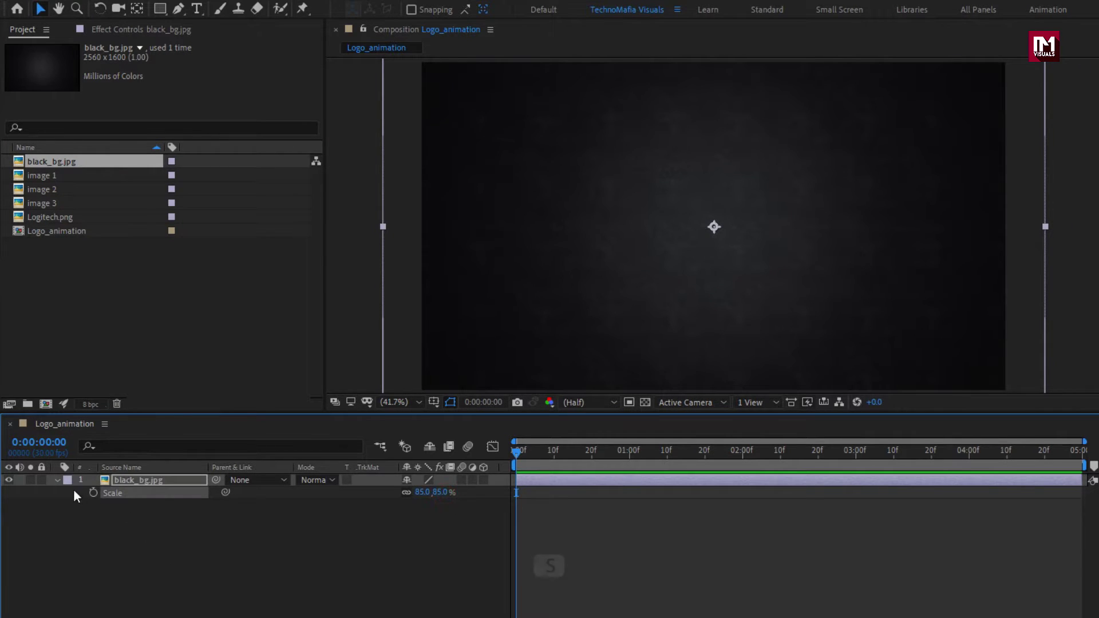
click(57, 480)
click(143, 511)
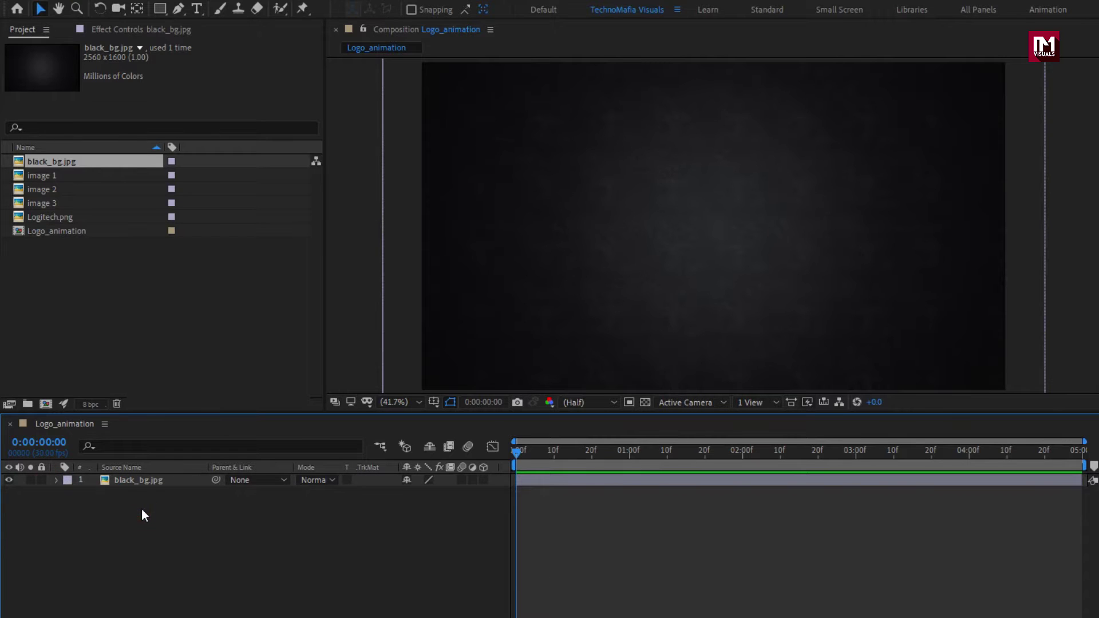
Step: Place Logitech.png above the background layer and set its scale to 53%
drag(51, 216, 160, 479)
key(s)
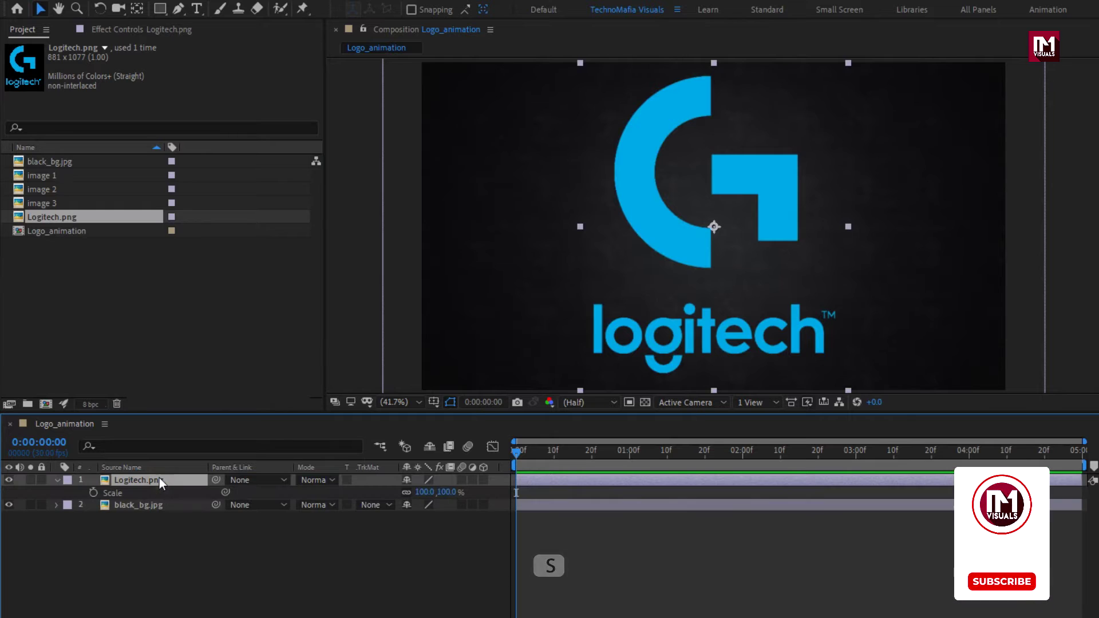
drag(440, 493, 416, 503)
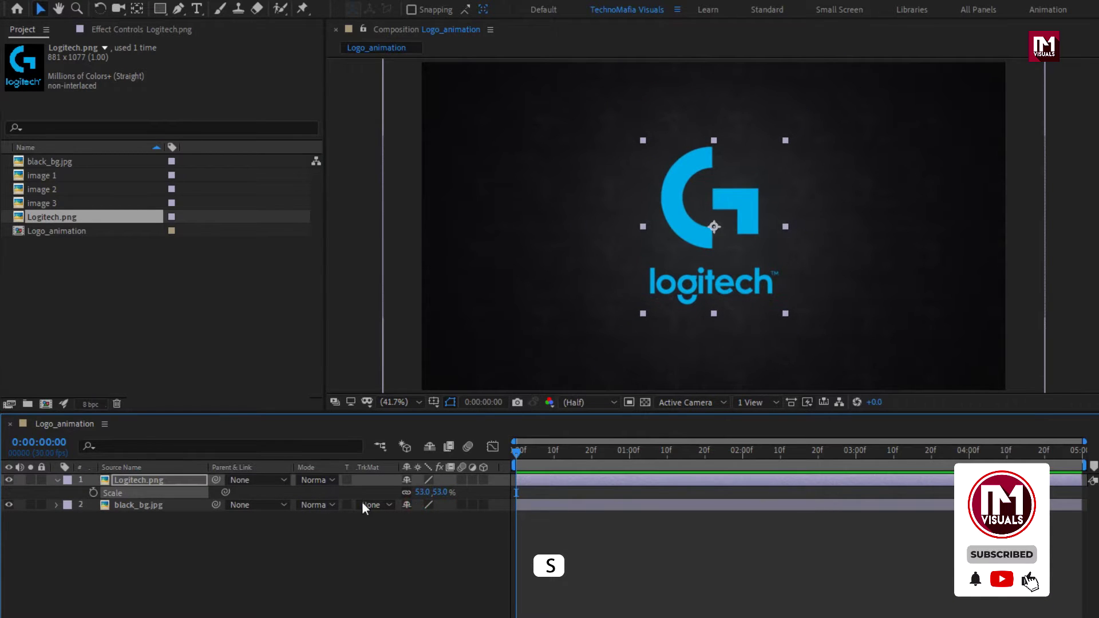
click(55, 480)
Step: Pre-compose the Logitech.png layer as Logo, moving all attributes into the new composition
right_click(132, 485)
click(158, 419)
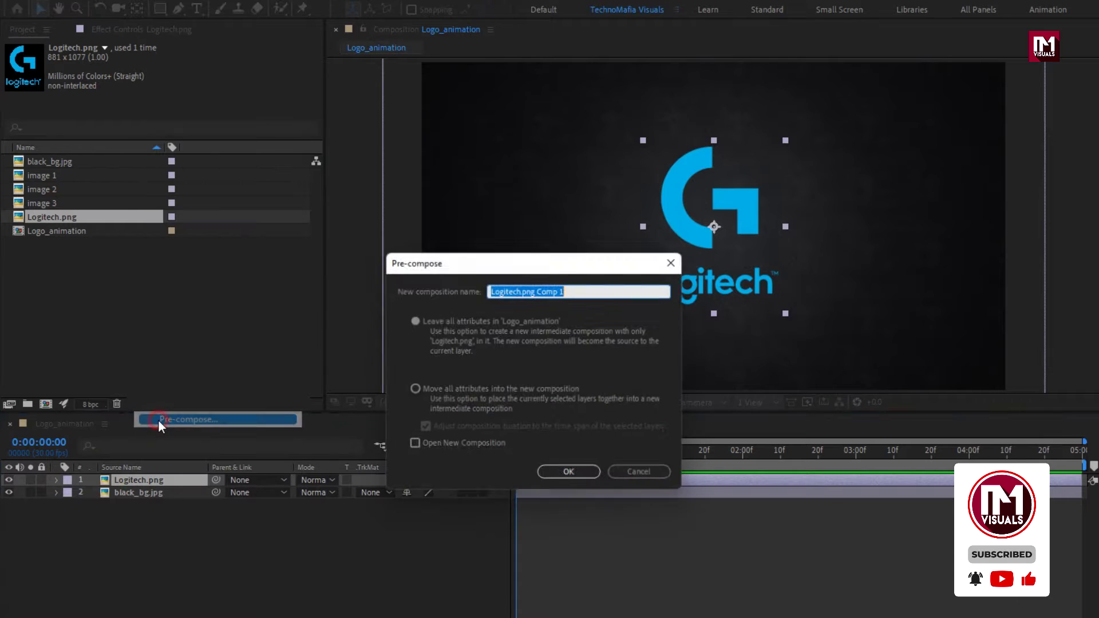
text(Logo)
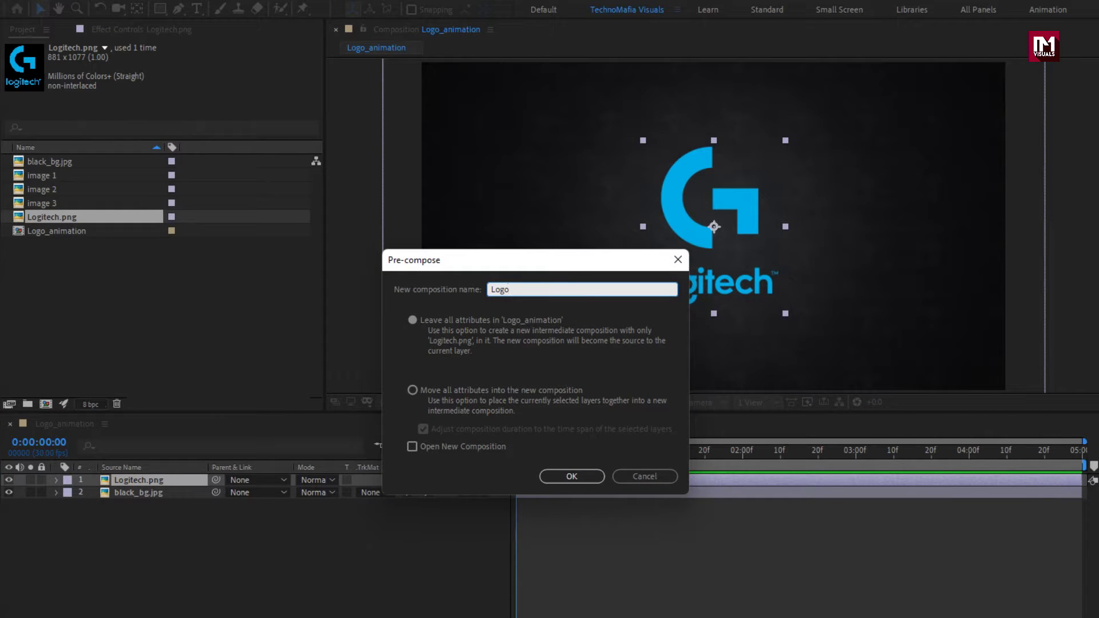
click(412, 390)
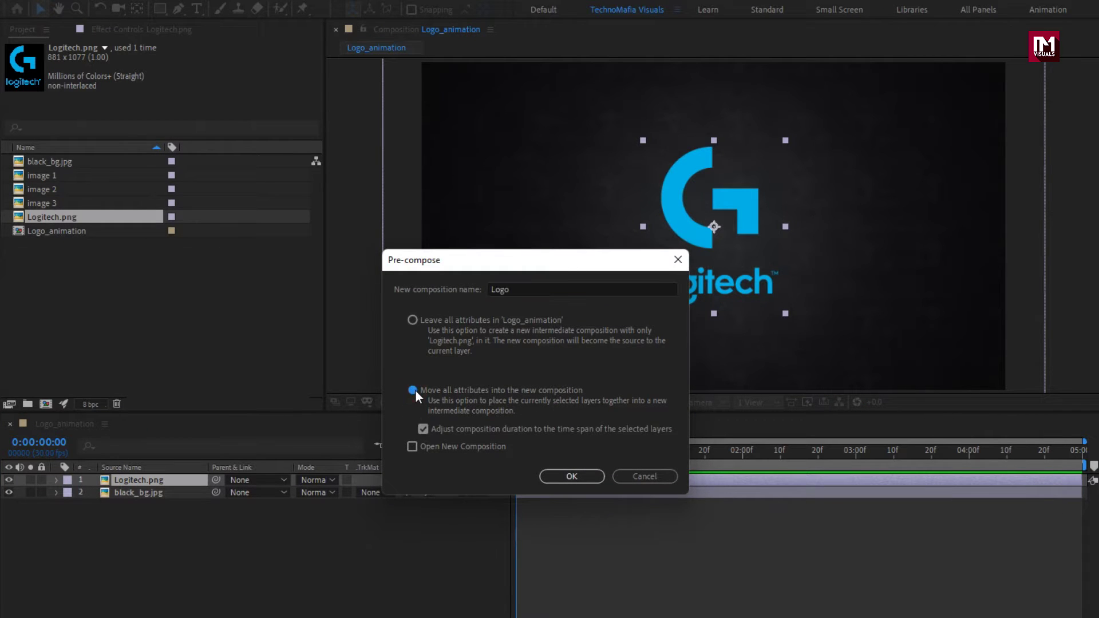
click(573, 477)
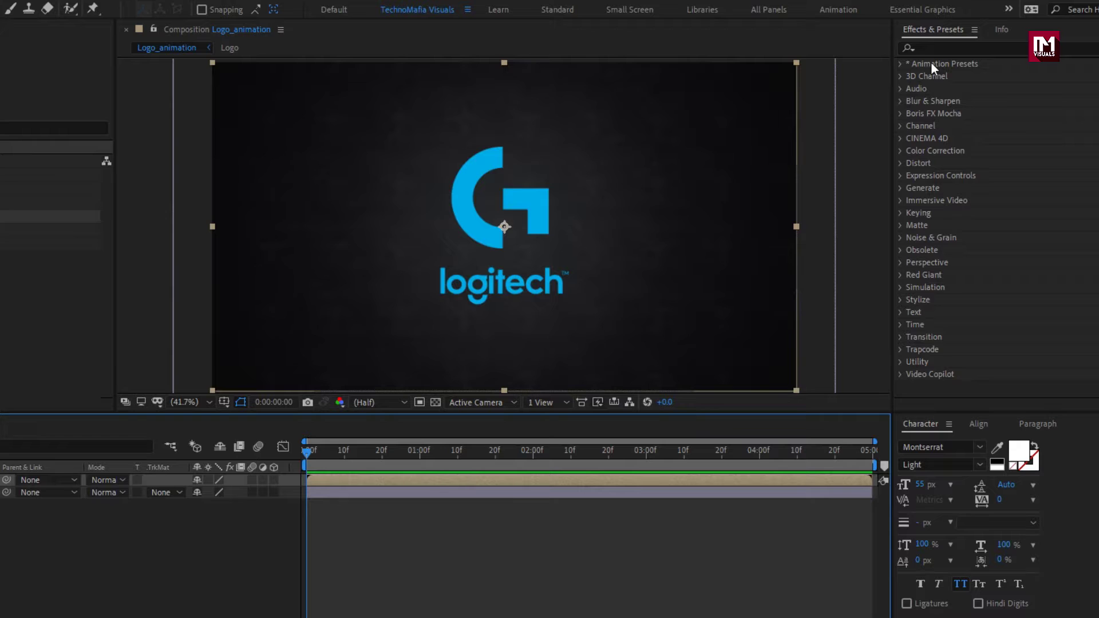
Step: Find the CC Radial Fast Blur effect and apply it to the Logo layer
click(933, 47)
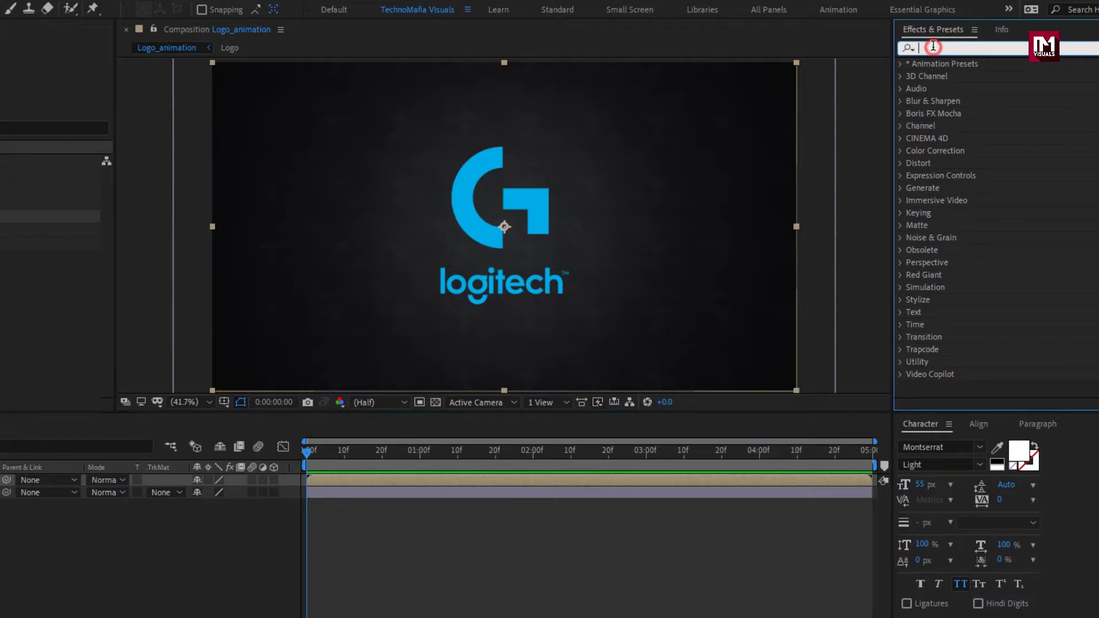
text(cc rad)
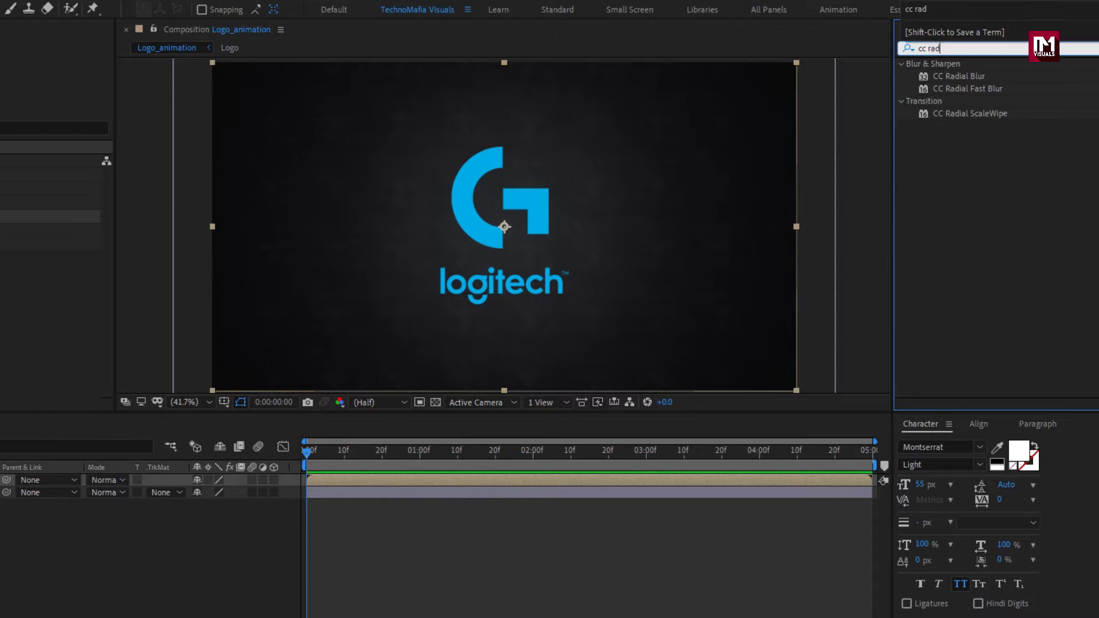
double_click(968, 88)
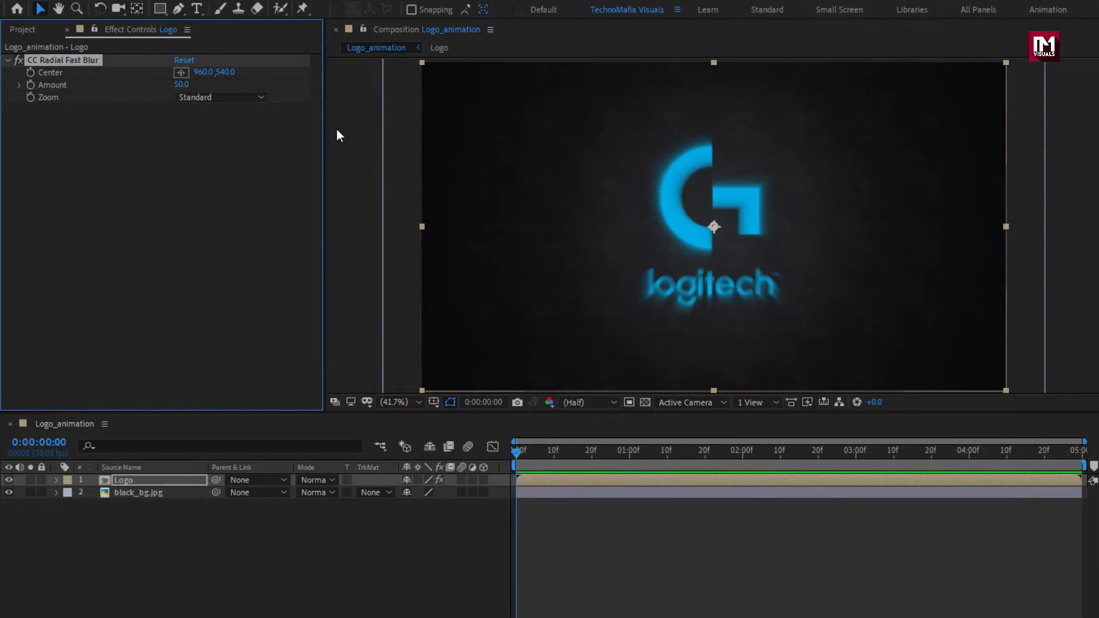
Step: Keyframe the blur's Center from about 1581.6, 907.2 at 0:00 to about 328.8, 165.6 at 0:00:04:10, and preview the movement
click(182, 73)
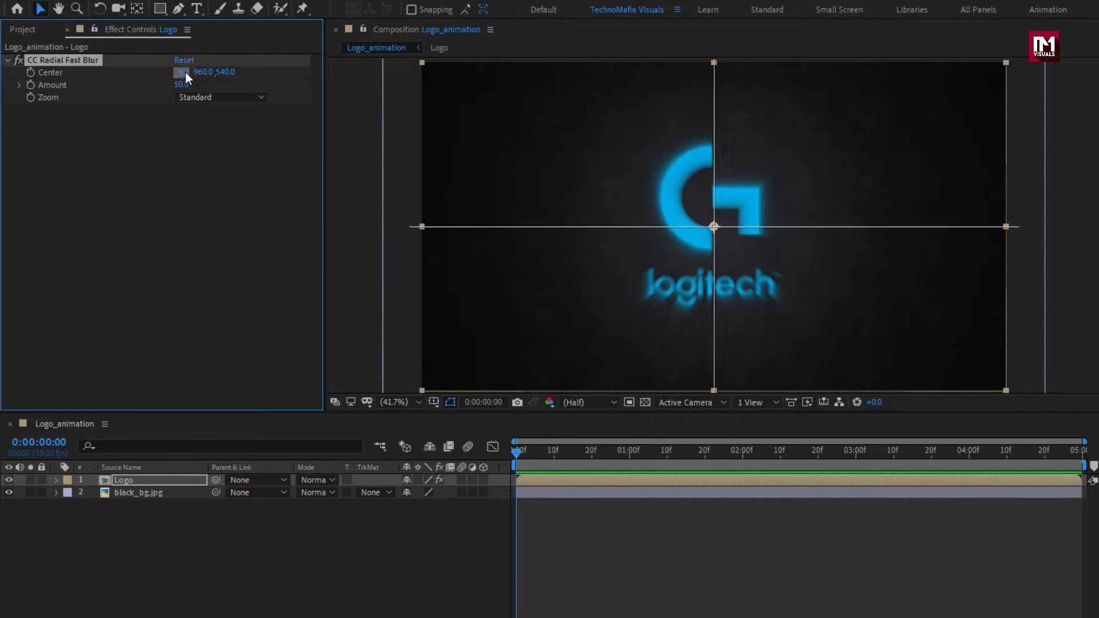
click(903, 339)
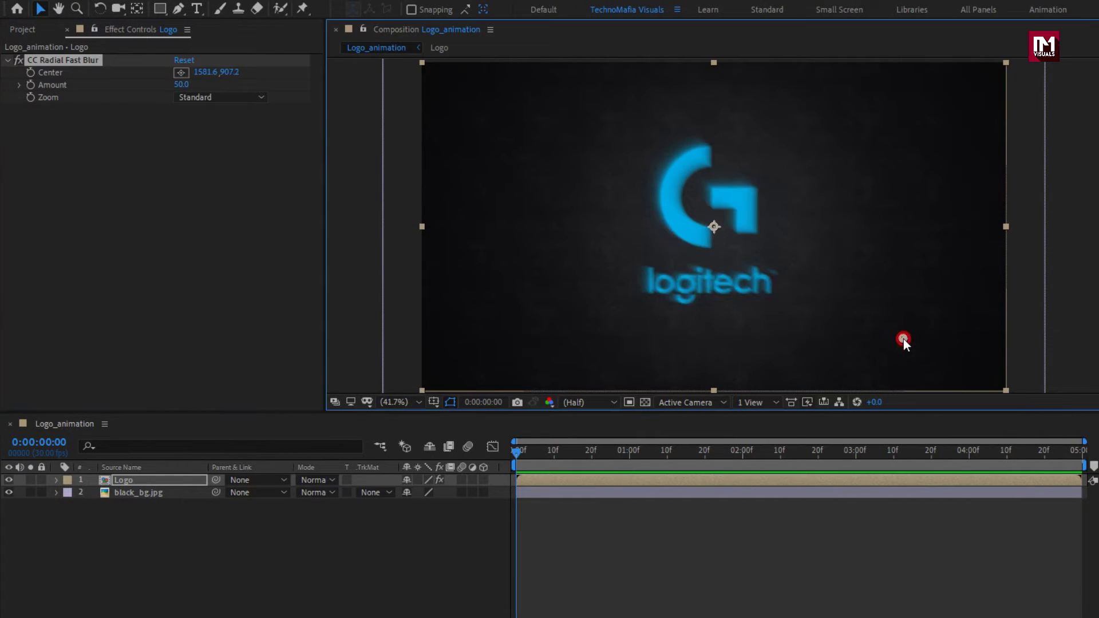
click(31, 73)
drag(548, 455, 1008, 456)
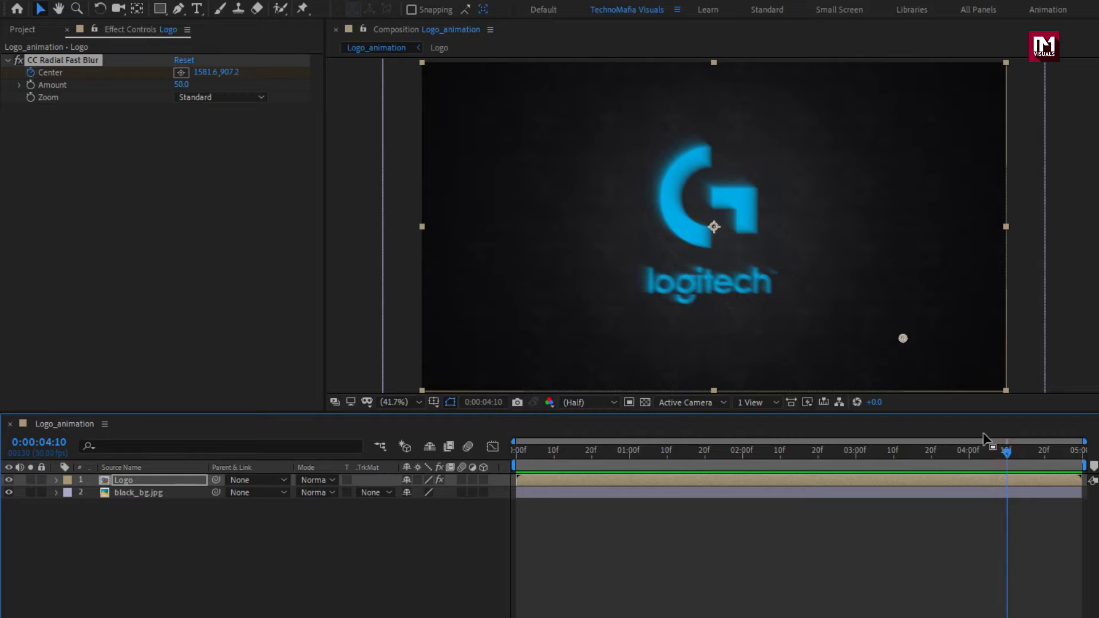
drag(903, 340, 558, 137)
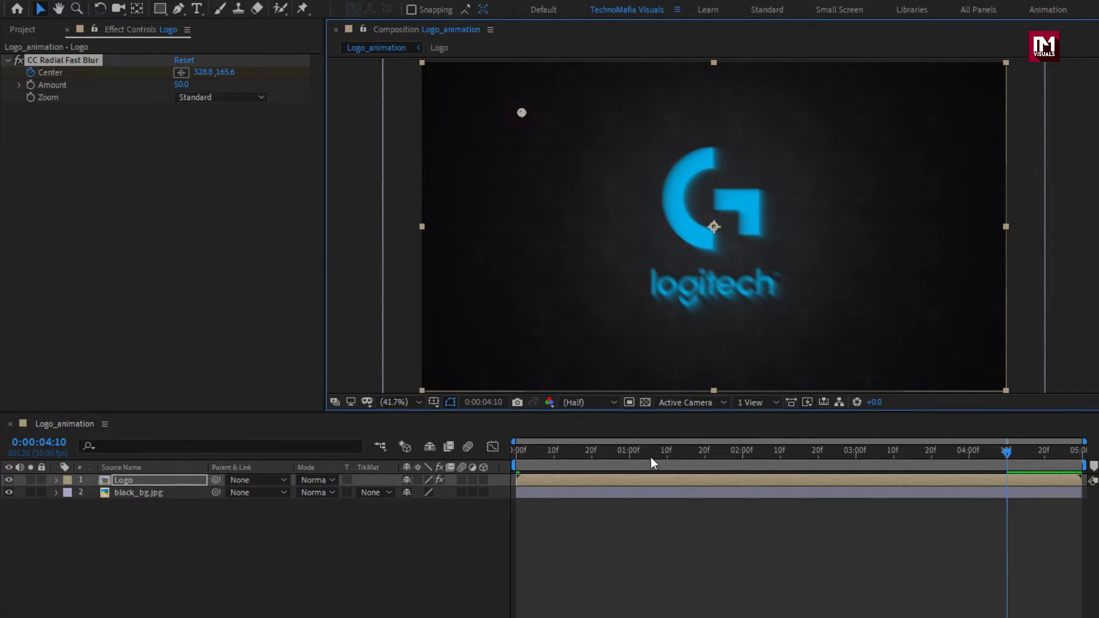
drag(521, 451, 897, 453)
Step: Apply Easy Ease to both Center keyframes of the Logo layer's radial blur and preview the motion
key(u)
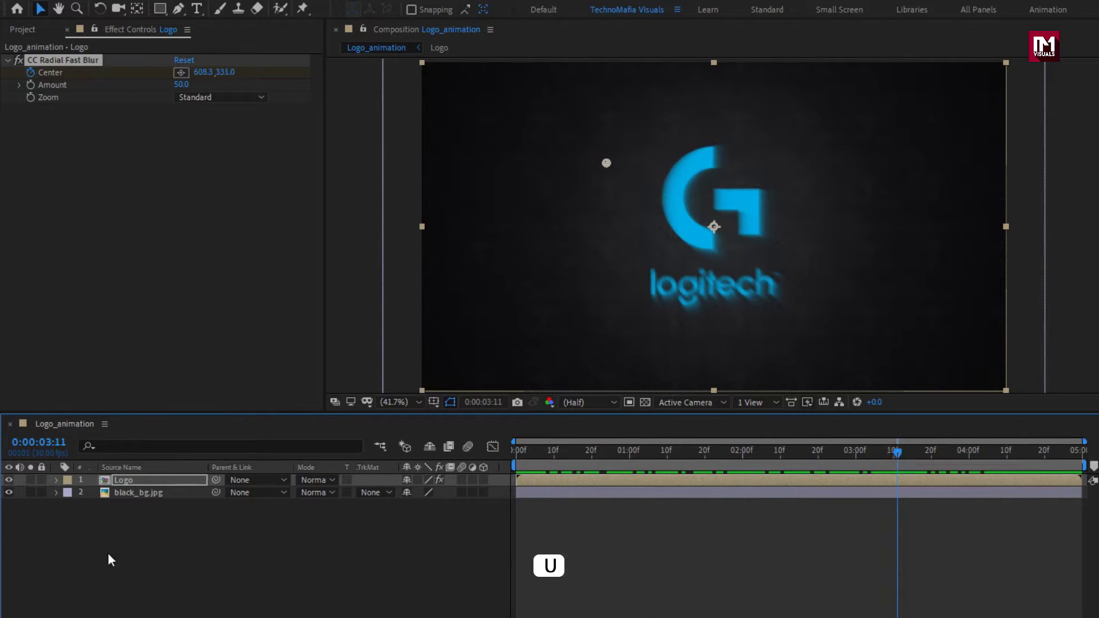
click(138, 483)
key(u)
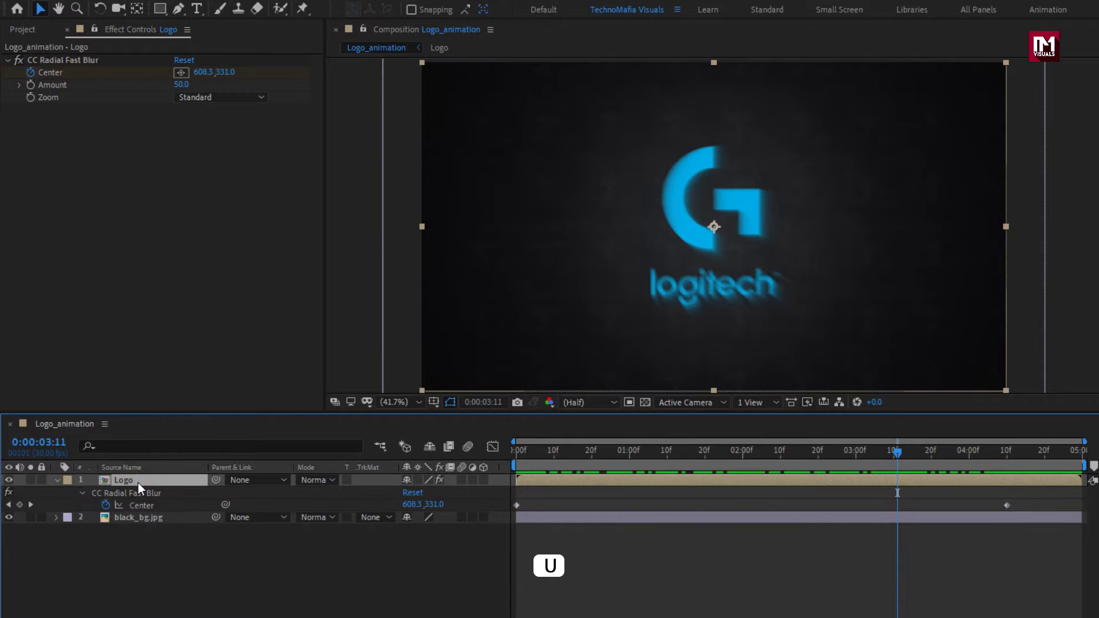
drag(1020, 501, 517, 514)
right_click(517, 504)
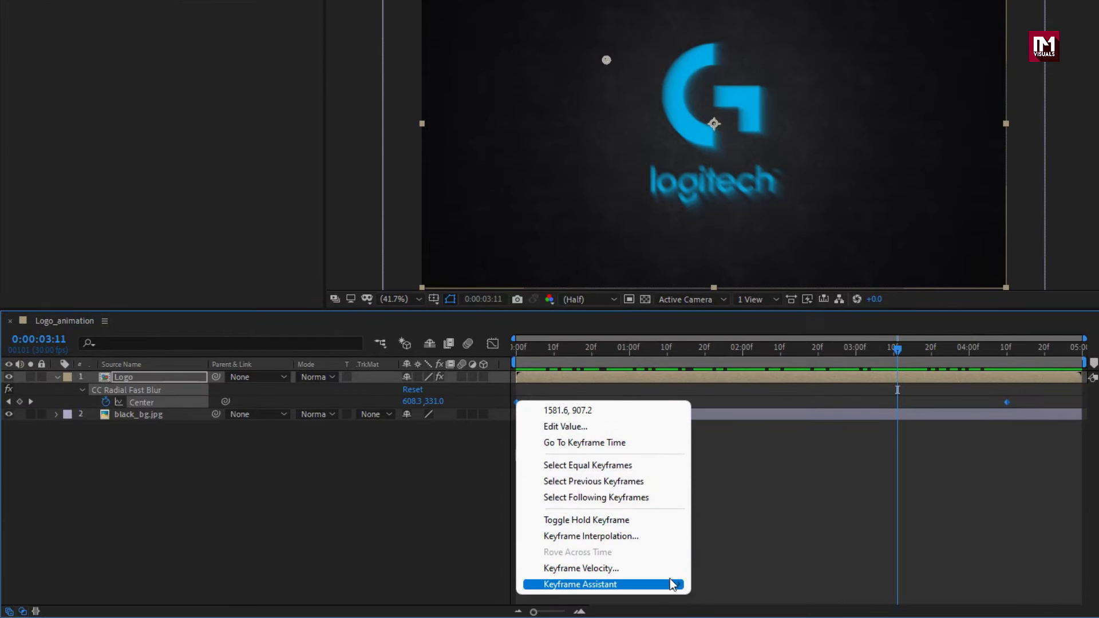
mouse_move(682, 581)
click(735, 470)
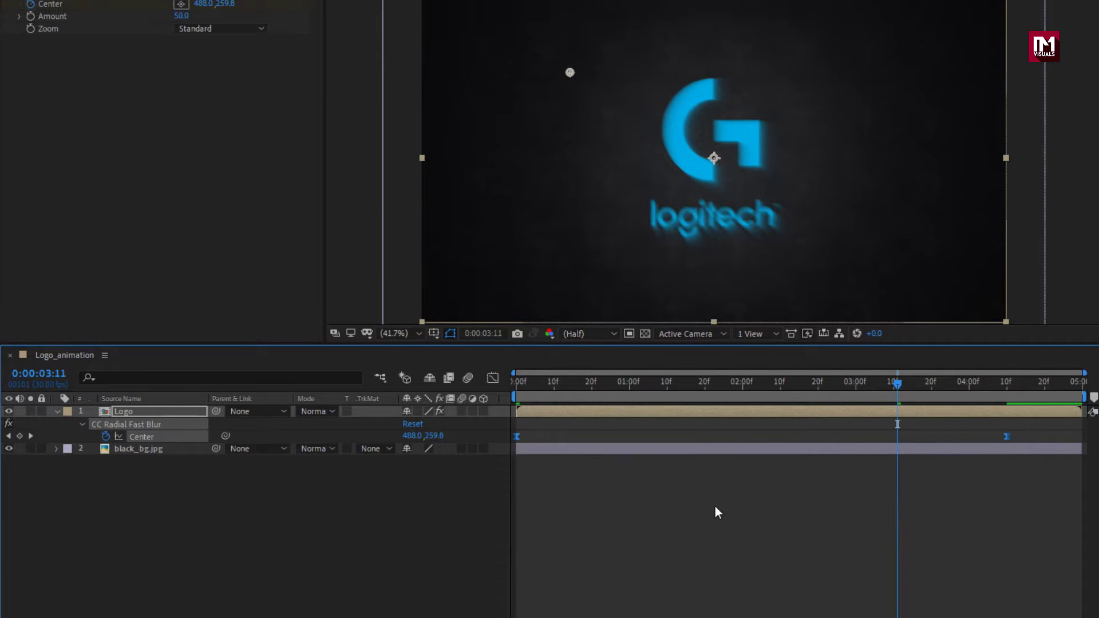
drag(551, 386, 862, 386)
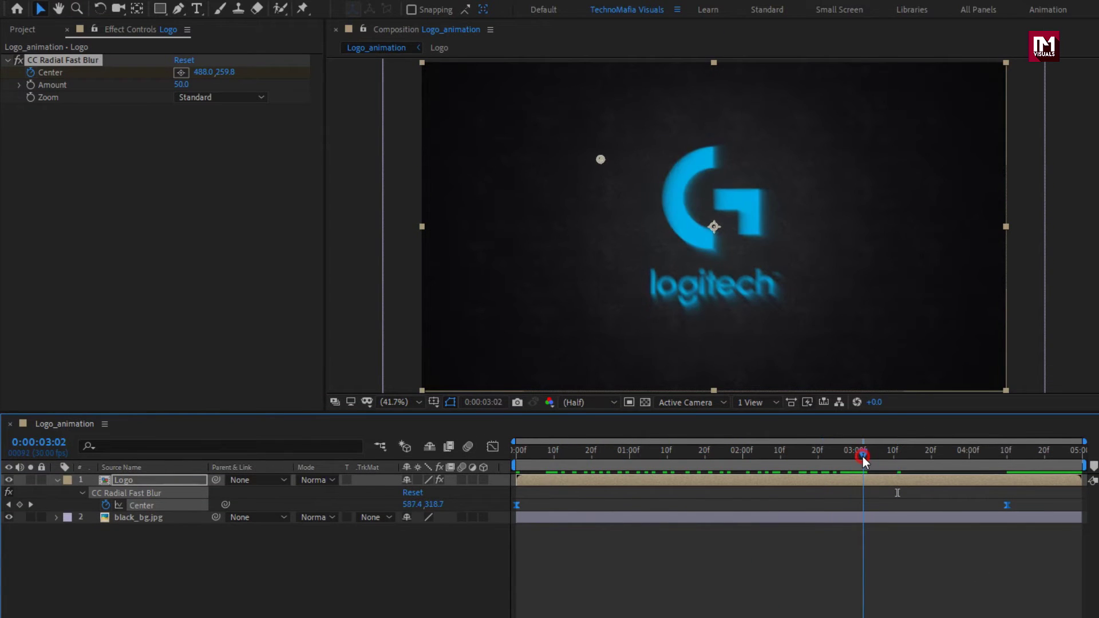
Step: Apply a Fill effect to the Logo layer and set its colour to near-black 181717
click(1098, 52)
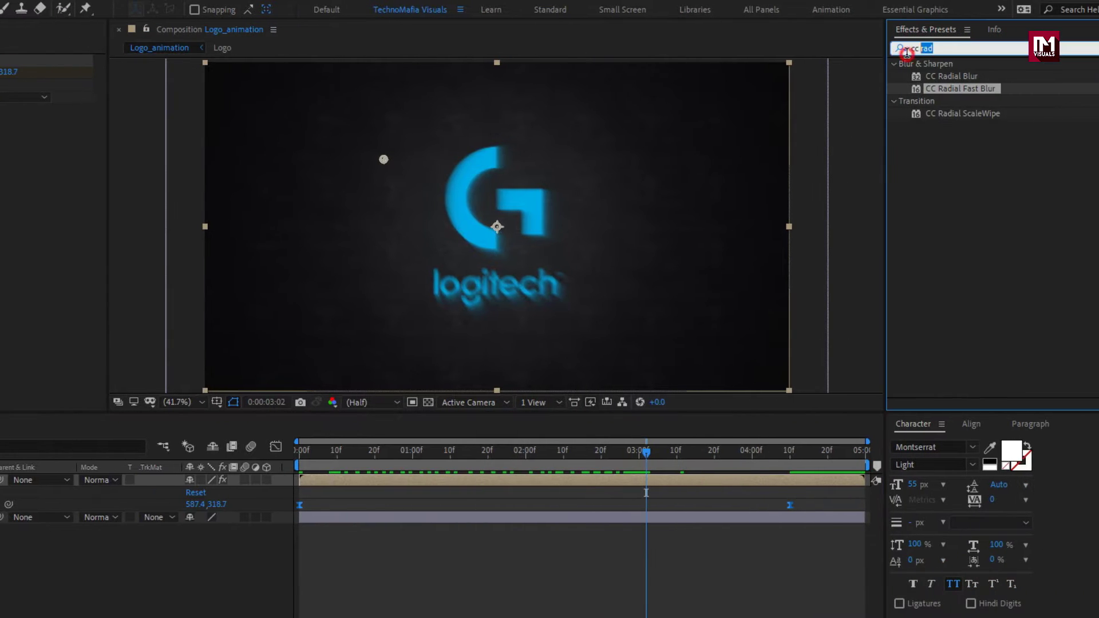
drag(907, 53, 890, 65)
text(fill)
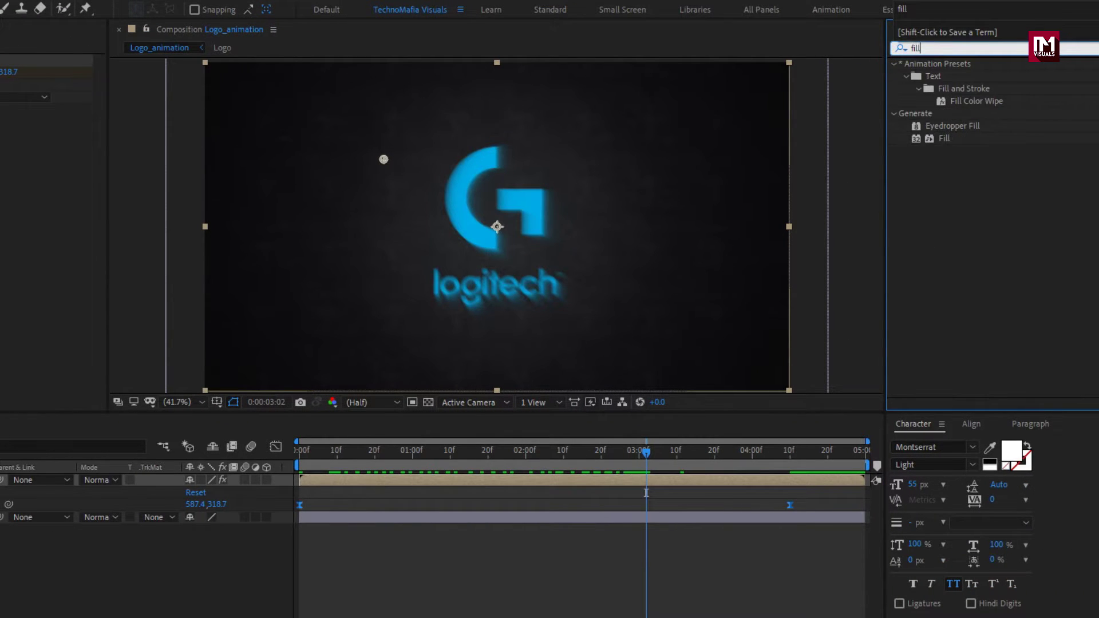
double_click(945, 139)
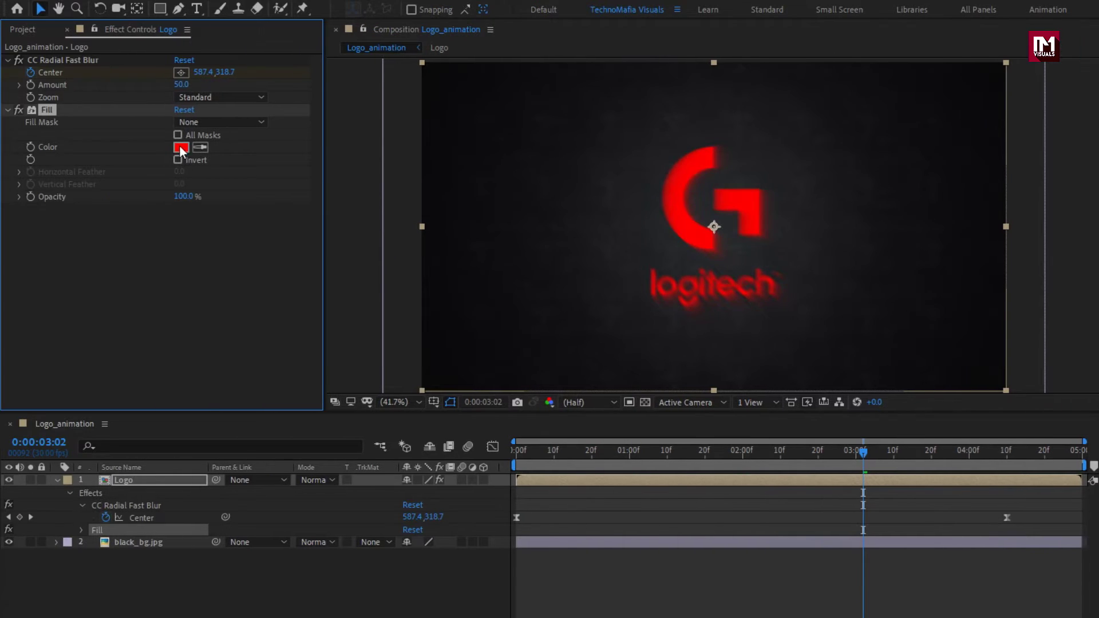
click(181, 147)
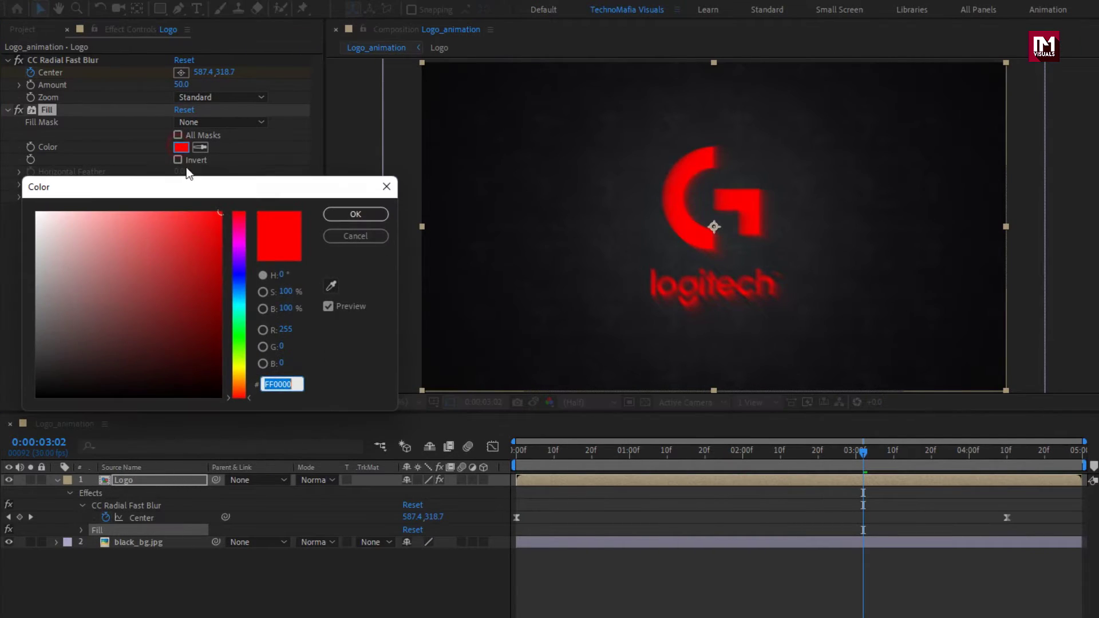
click(42, 379)
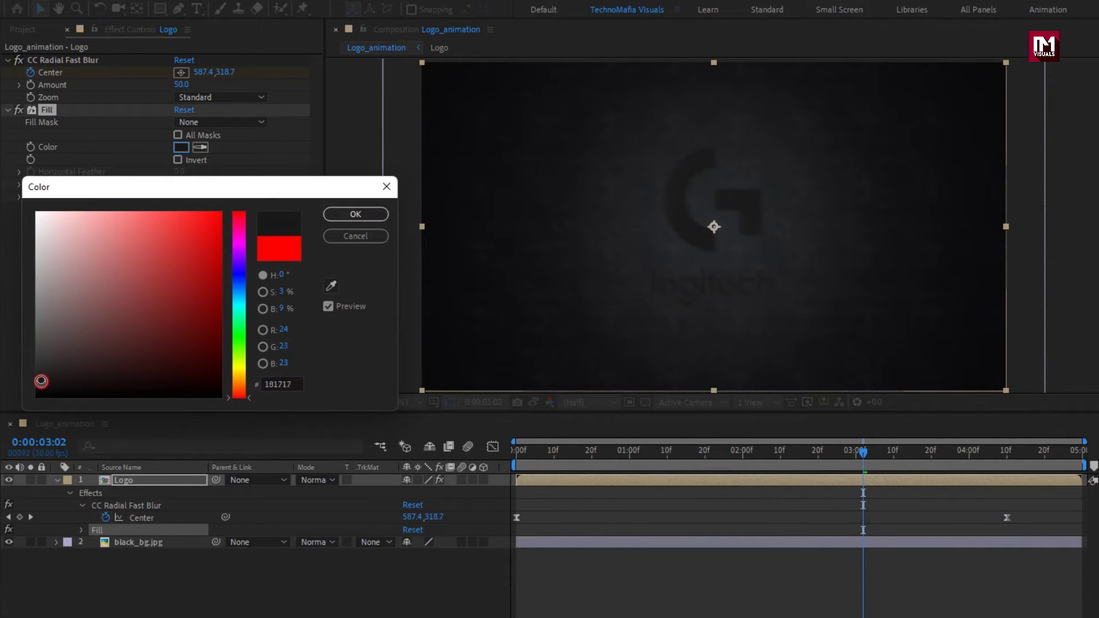
click(352, 214)
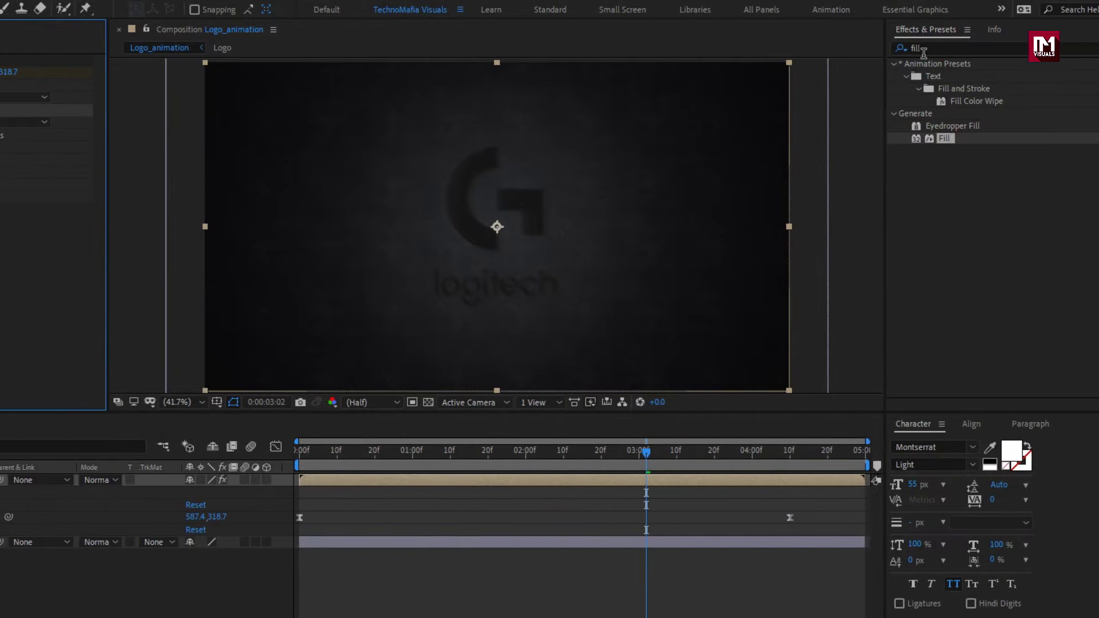
Step: Apply CC Composite to the Logo layer with RGB Only turned off, and preview the animated shadow
click(869, 52)
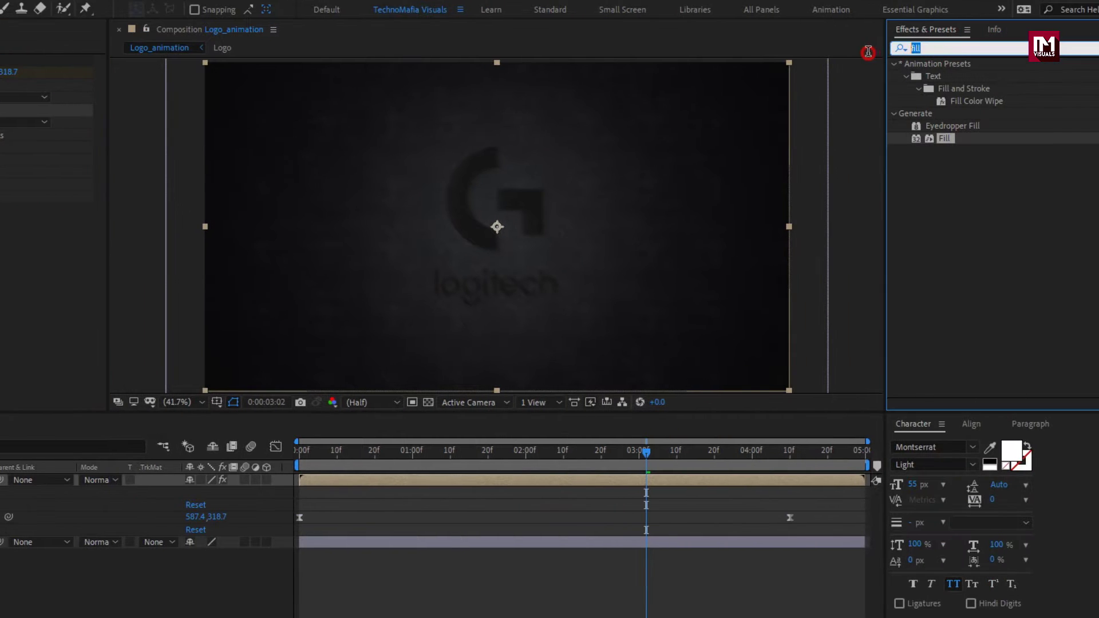
text(cc c)
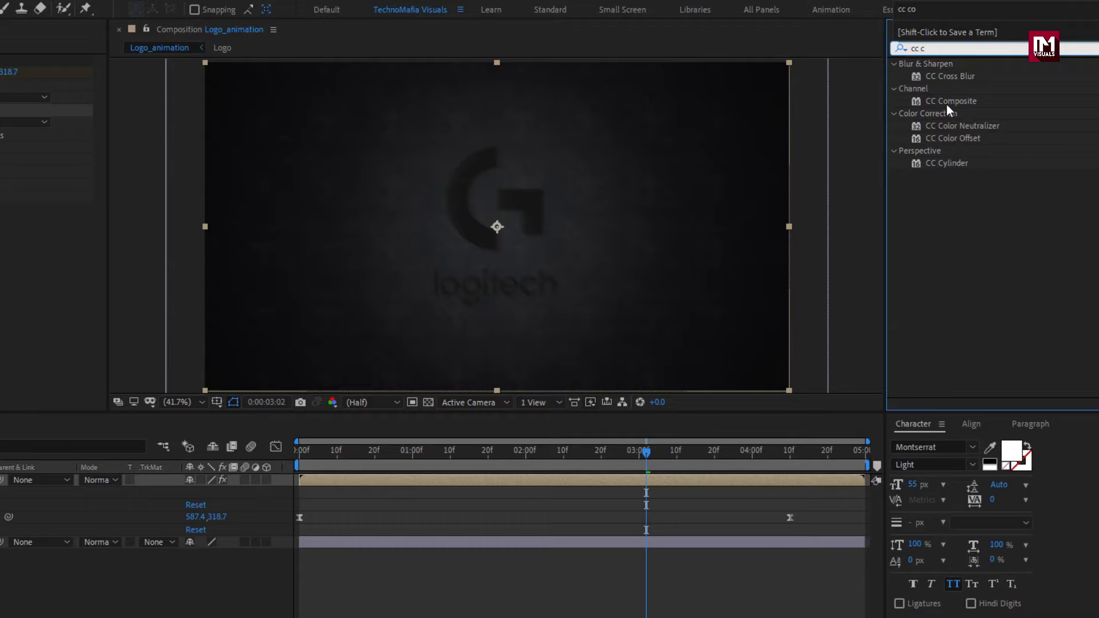
double_click(946, 102)
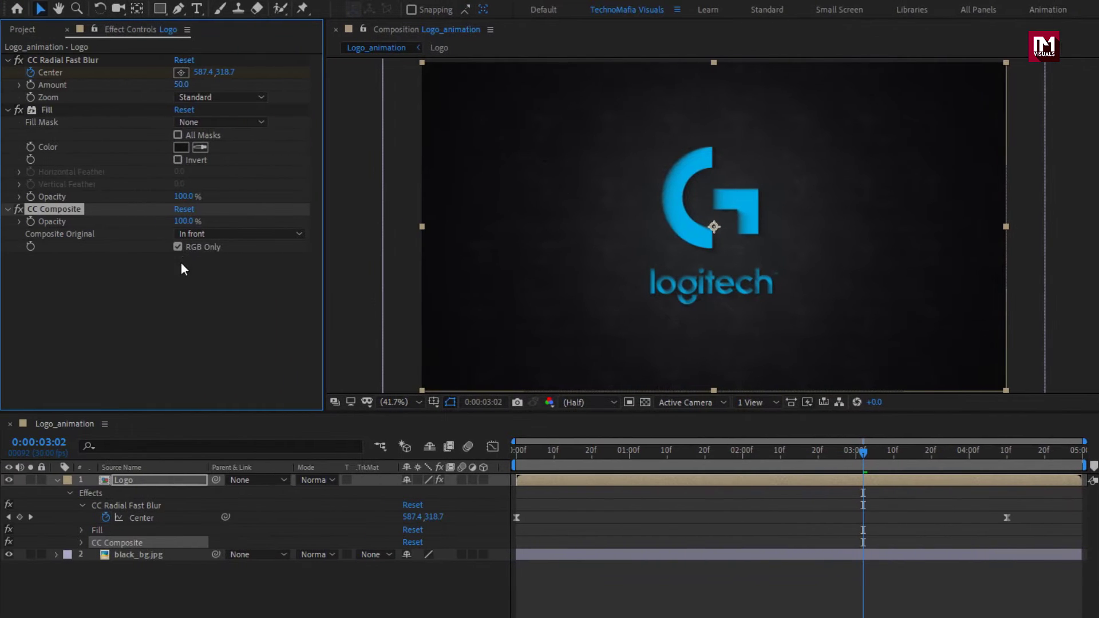
click(178, 248)
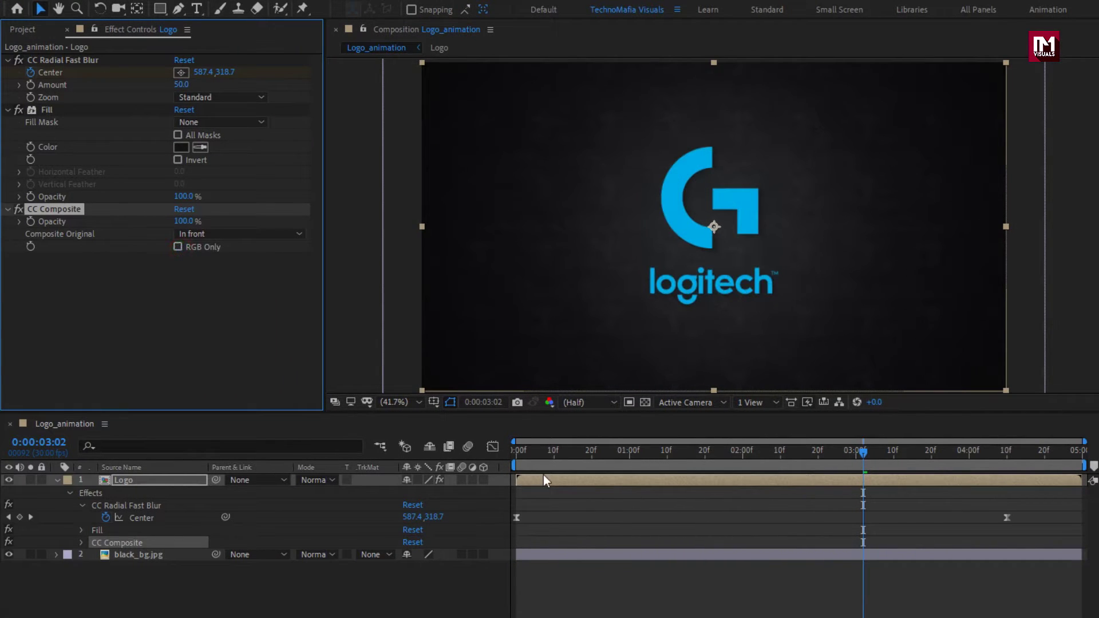
drag(547, 451, 790, 452)
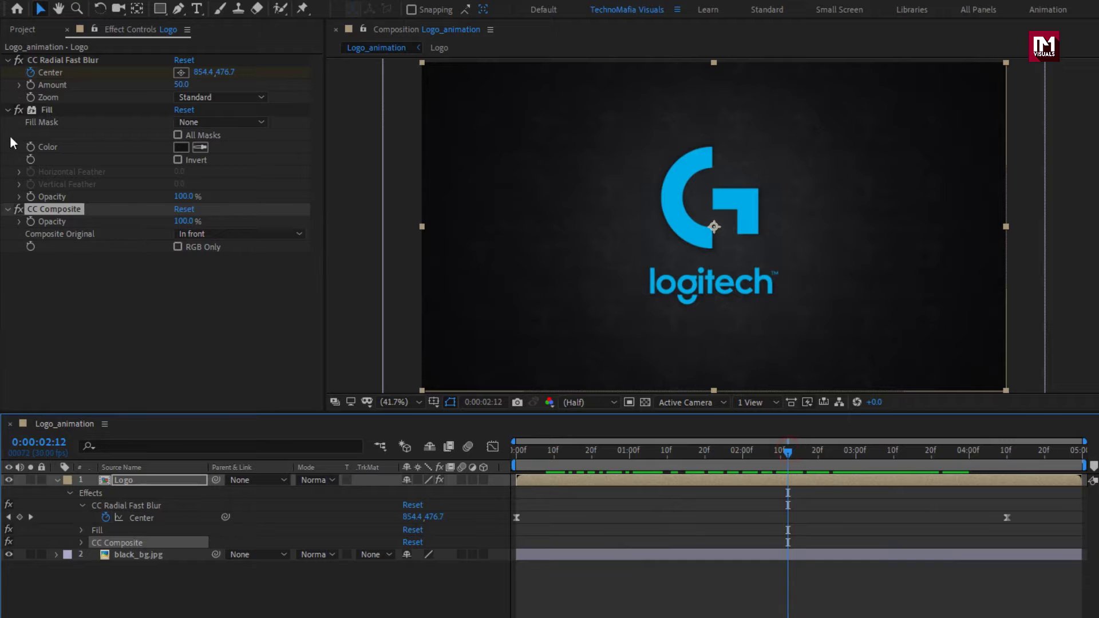
Step: Set the Logo layer's CC Radial Fast Blur Amount to 60 and collapse the layer's properties
click(8, 110)
click(8, 122)
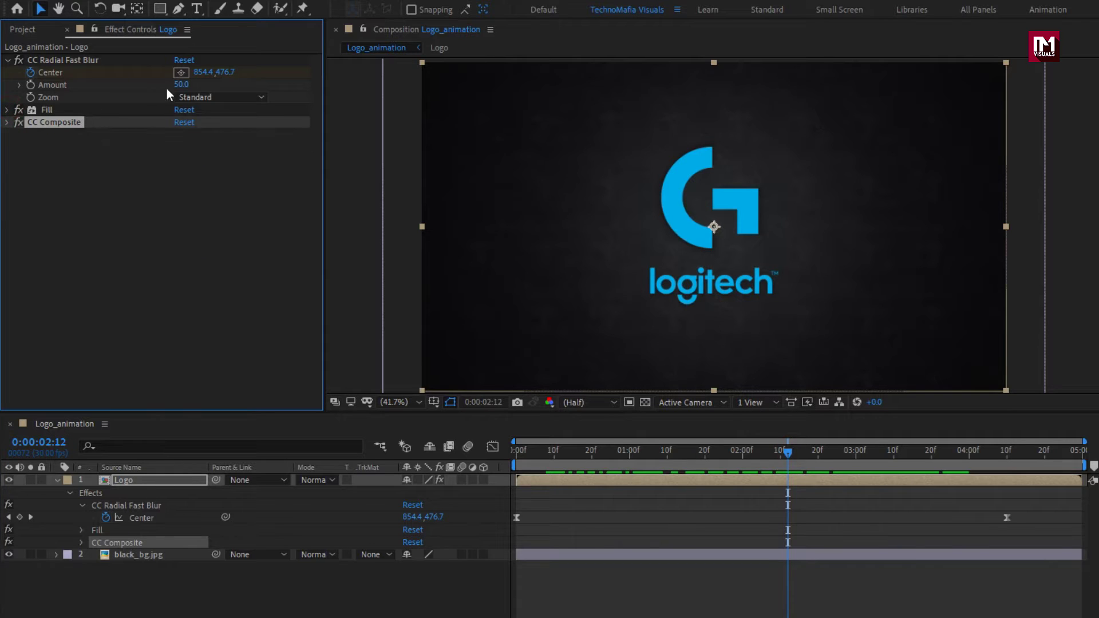
click(181, 85)
text(60)
key(Return)
click(55, 481)
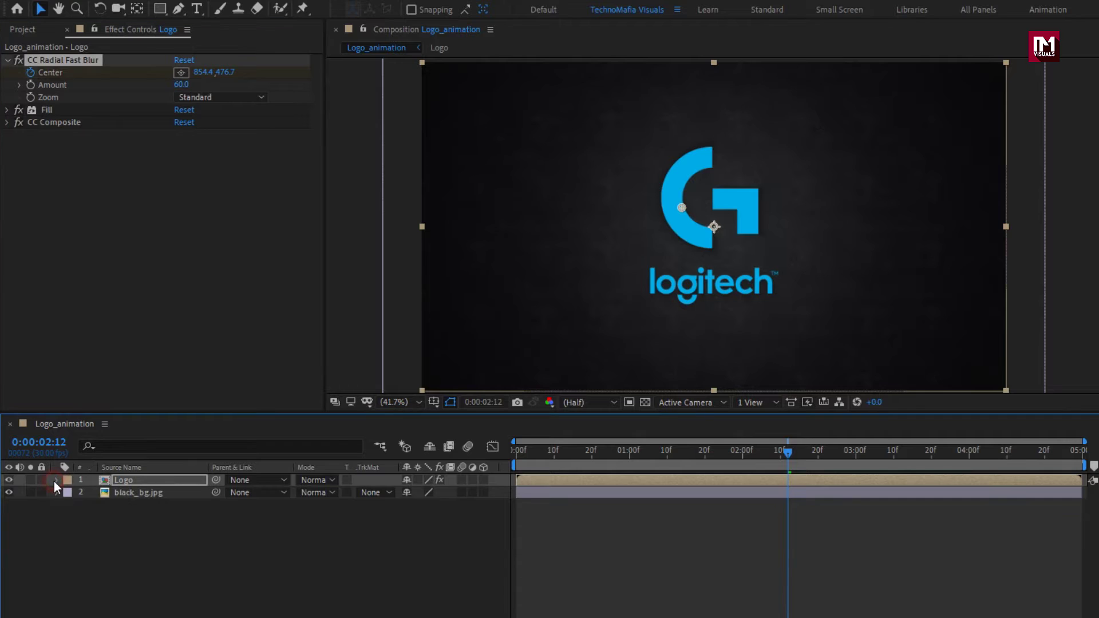
click(114, 519)
Step: Add another copy of the Logo composition above all layers and apply a Fill effect to it
click(21, 30)
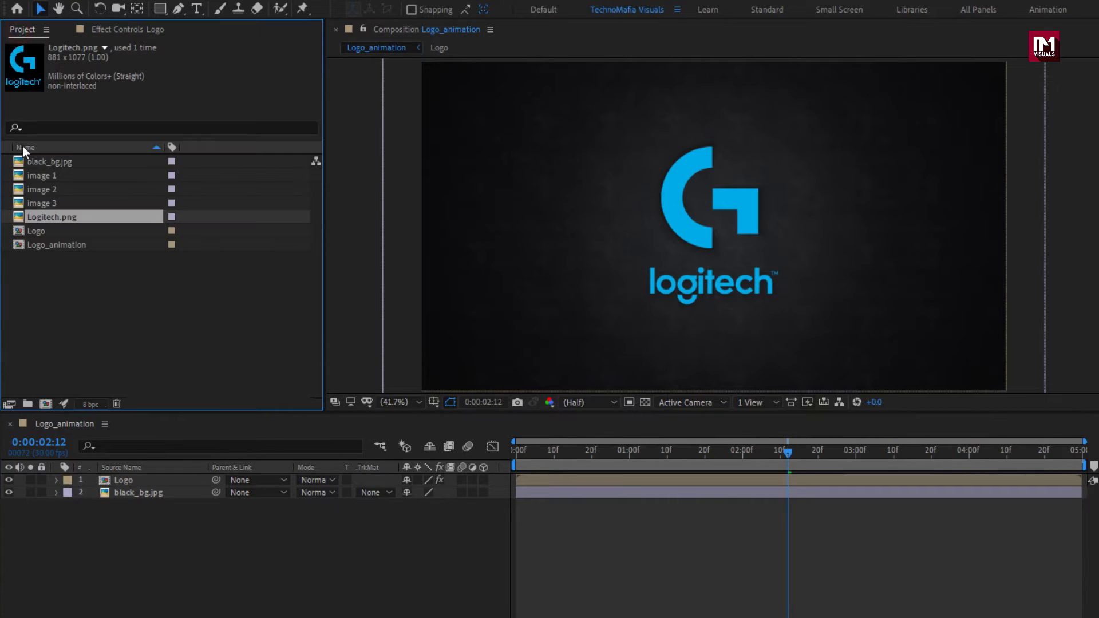
drag(40, 231, 141, 476)
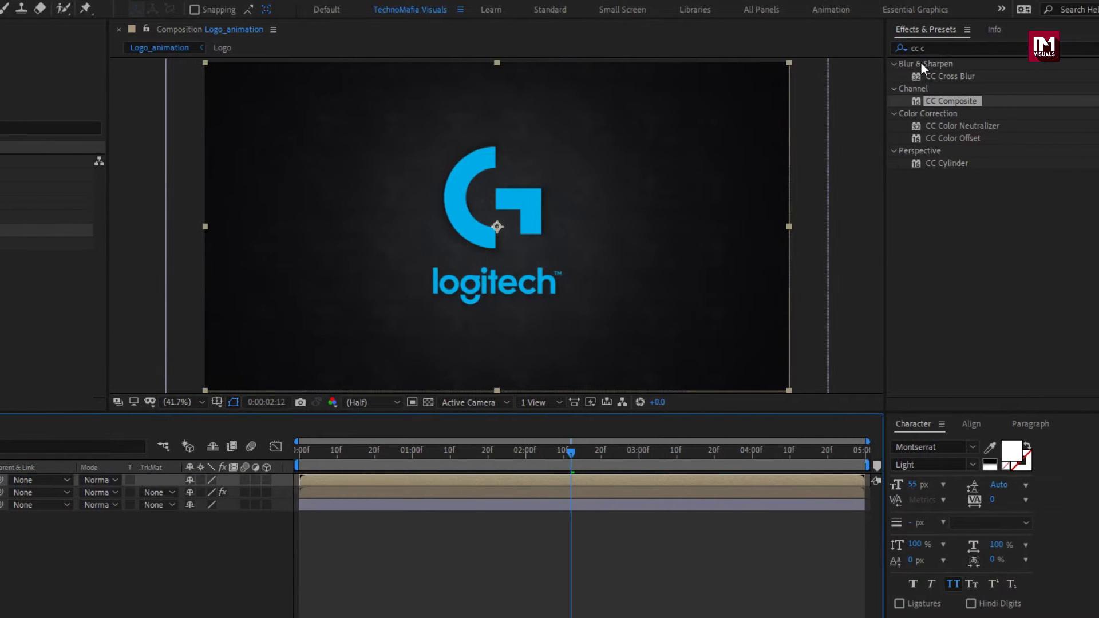
click(882, 50)
text(fill)
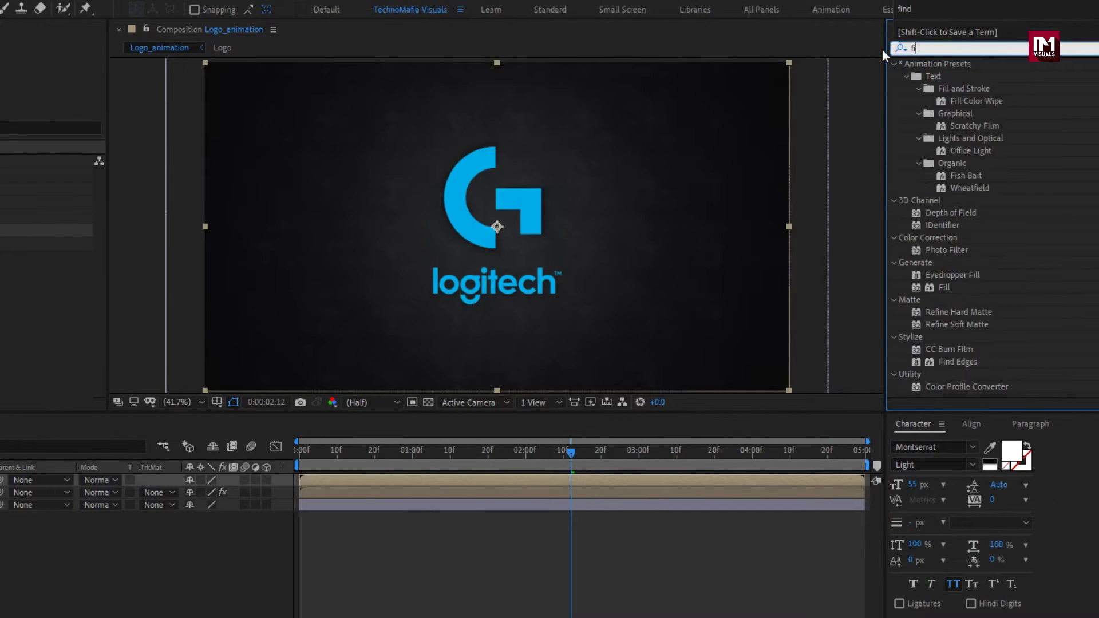
double_click(947, 140)
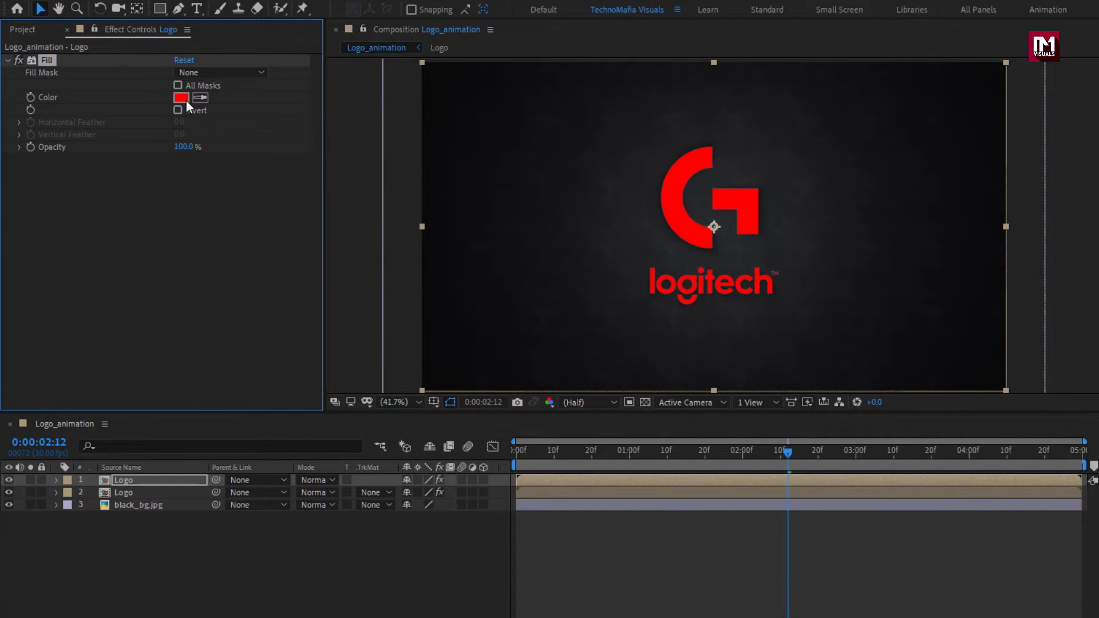
Step: Set the new top Logo layer's Fill colour to near-black 0C0C0C and preview the animation
click(186, 101)
drag(136, 306, 33, 384)
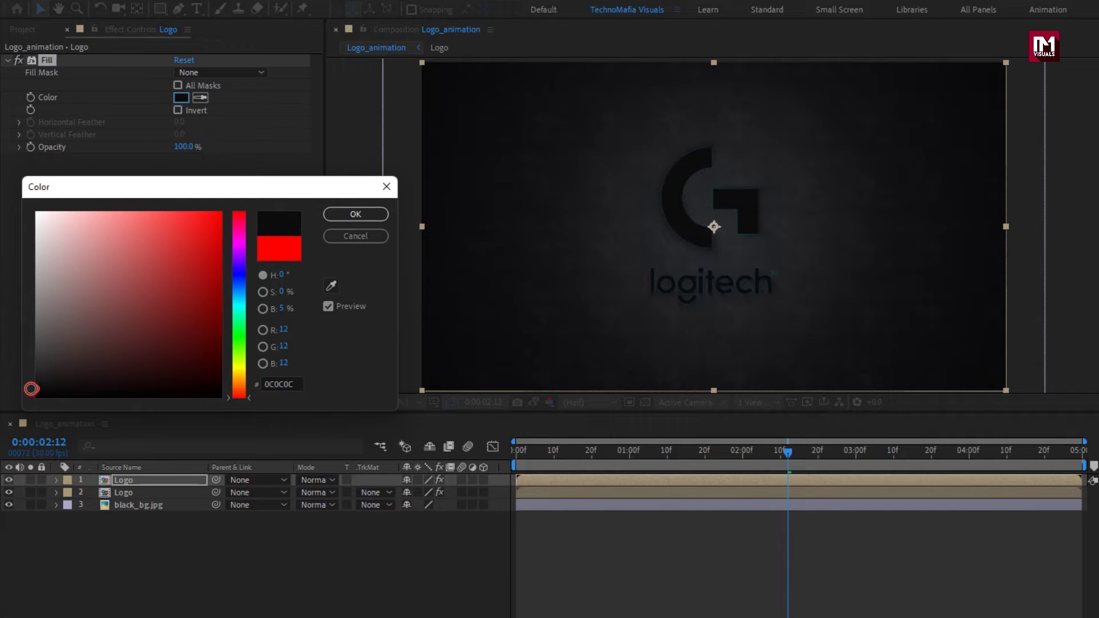
click(355, 213)
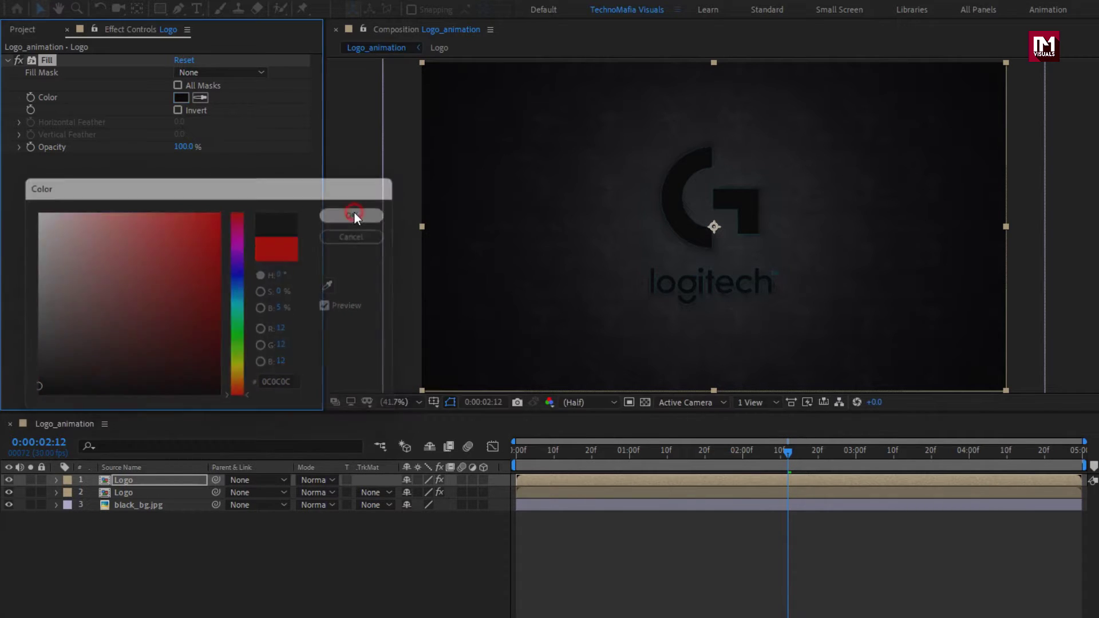
drag(523, 450, 683, 451)
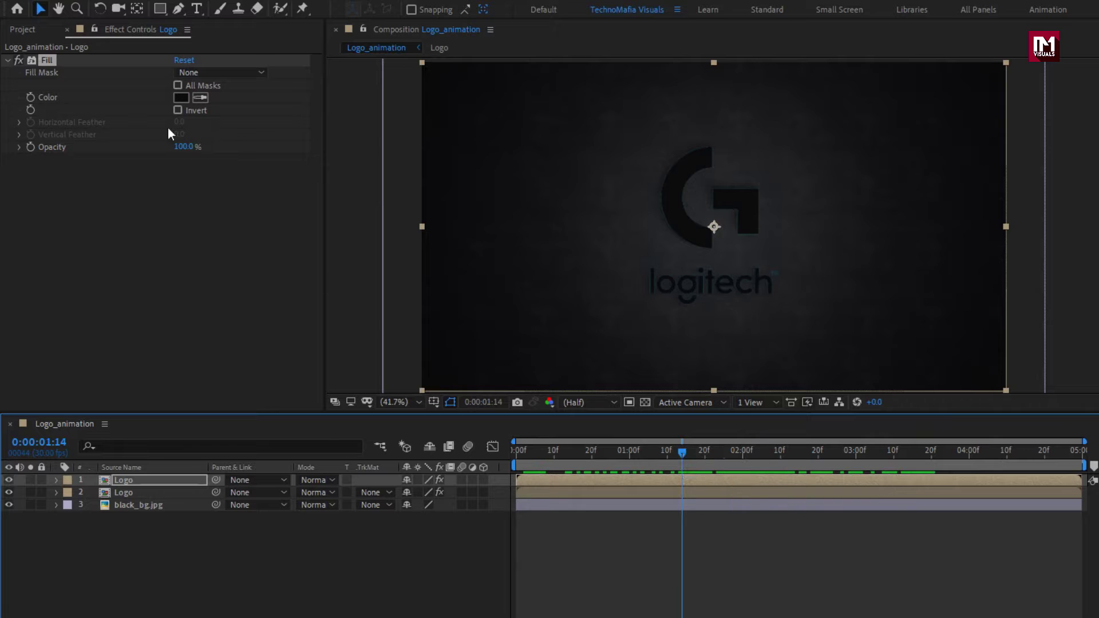
Step: Add image 1 above all layers and keyframe its Position from 1142, 540 at 0:00 to 678, 540 at 0:00:04:10
click(23, 30)
drag(39, 176, 154, 475)
key(p)
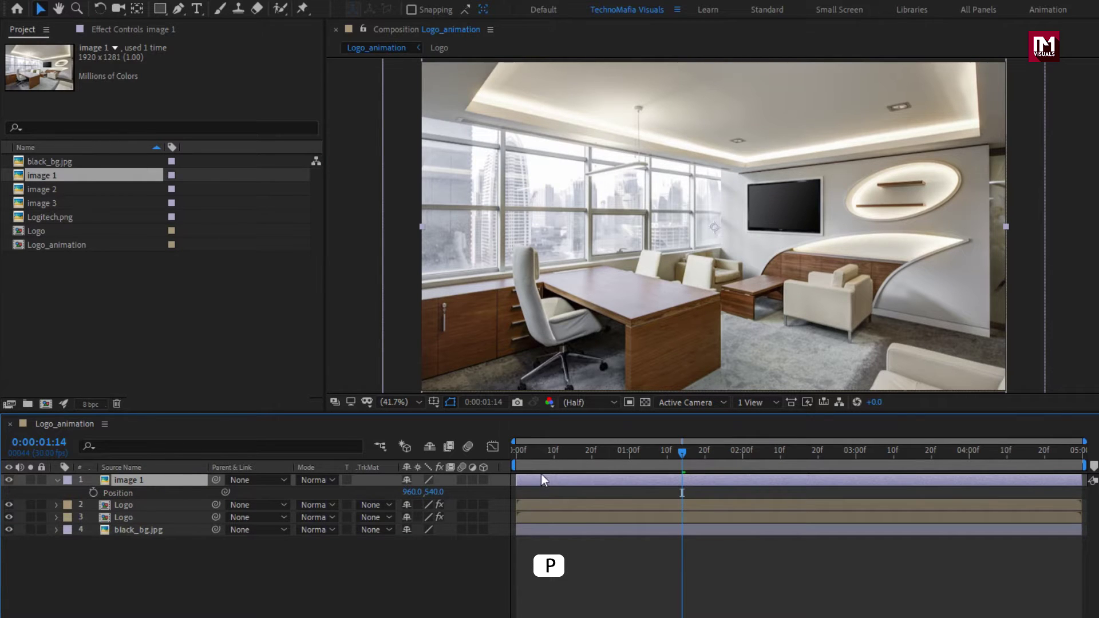
drag(519, 452, 493, 451)
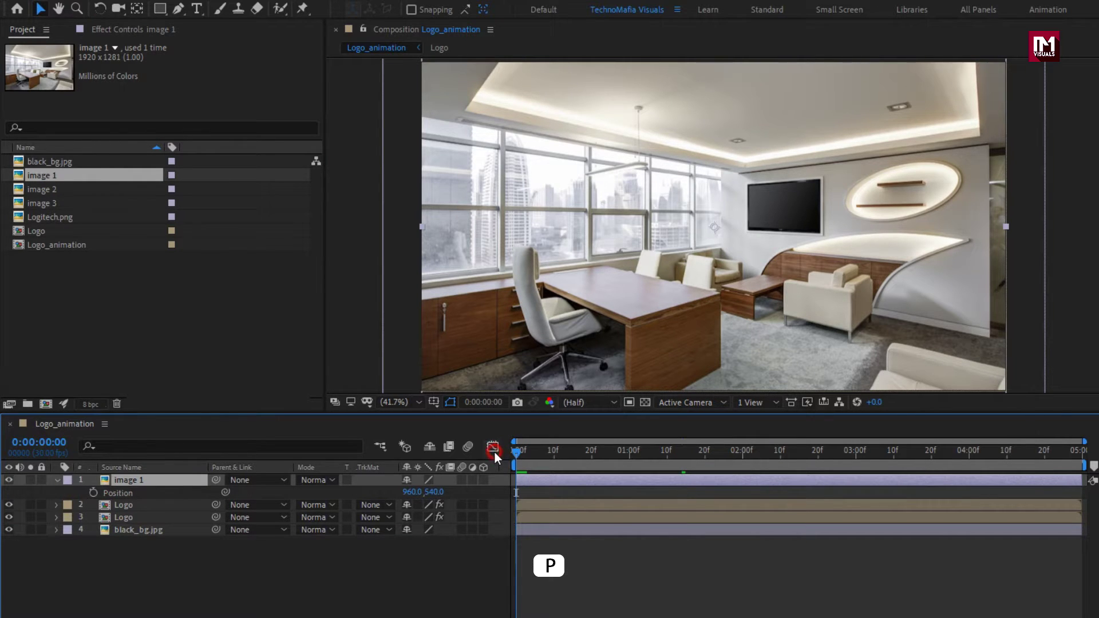
click(92, 493)
drag(645, 453, 1007, 460)
drag(413, 493, 205, 495)
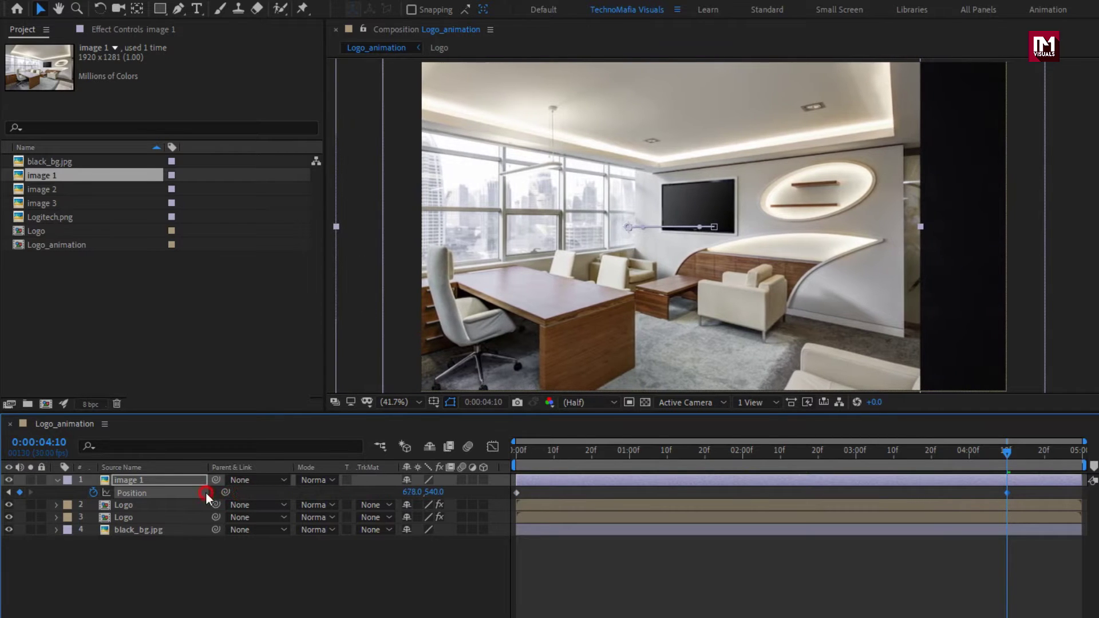
drag(520, 456, 470, 450)
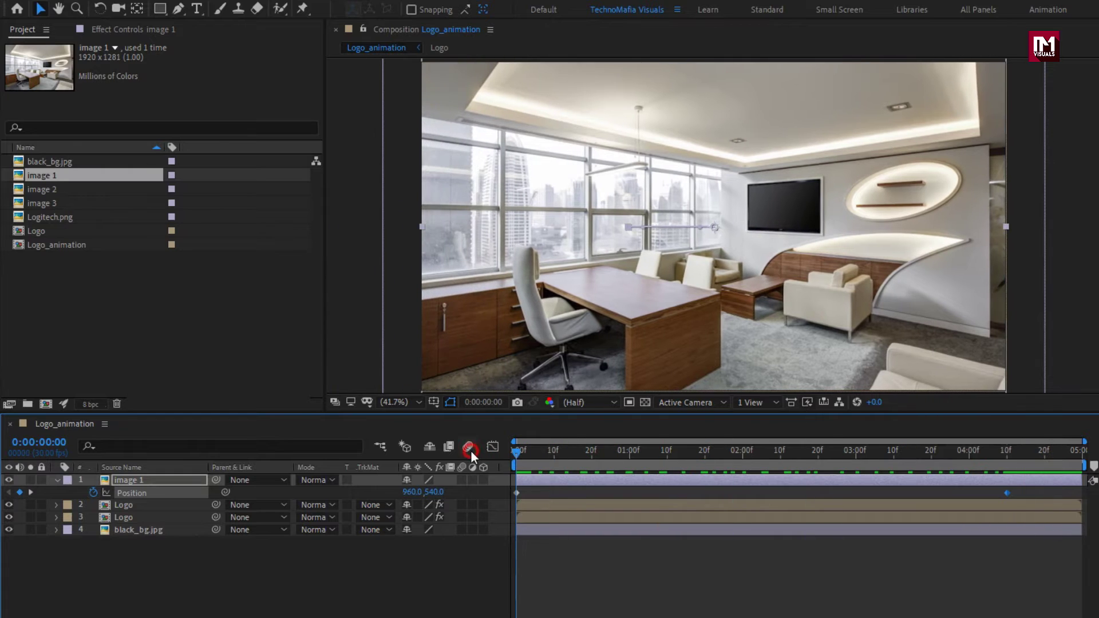
drag(418, 492, 514, 451)
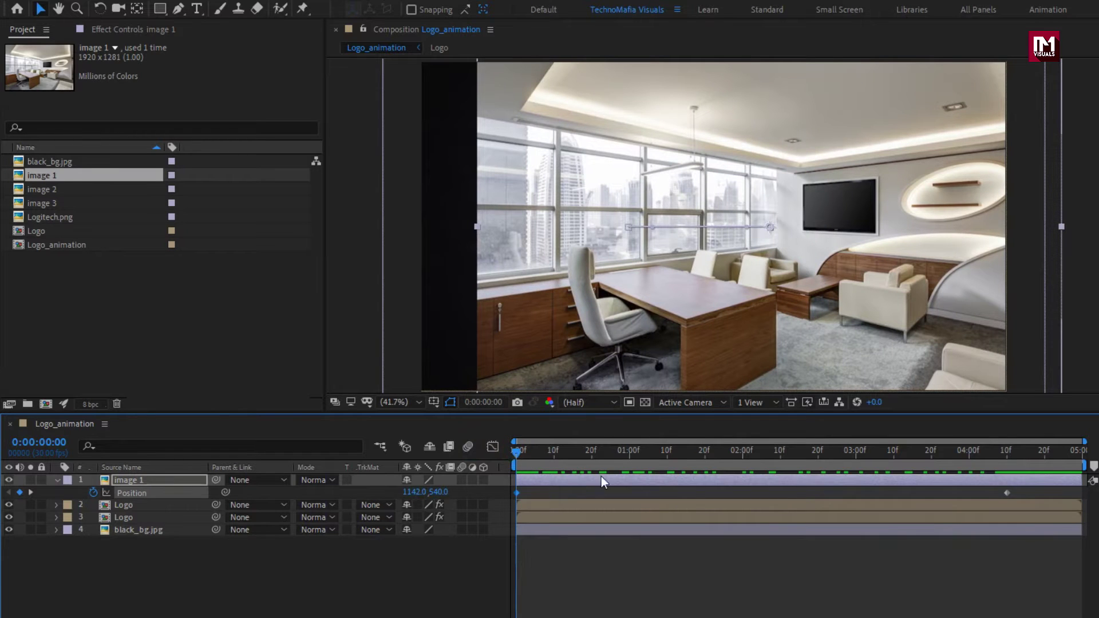
Step: Apply Easy Ease to both Position keyframes of the image 1 layer
drag(1041, 499, 511, 503)
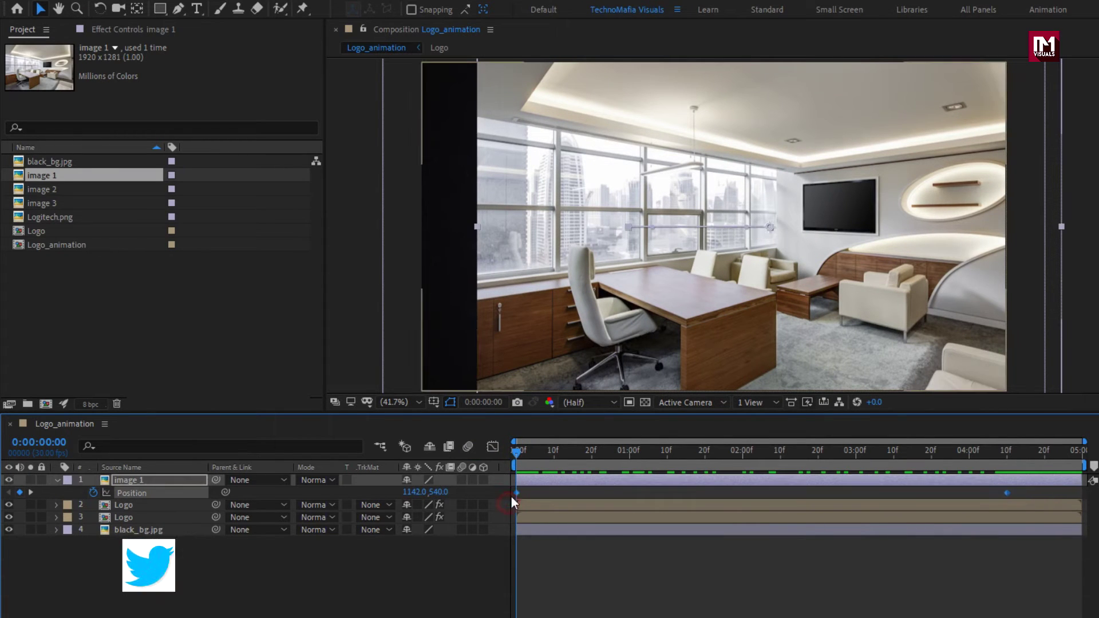
right_click(517, 493)
mouse_move(636, 612)
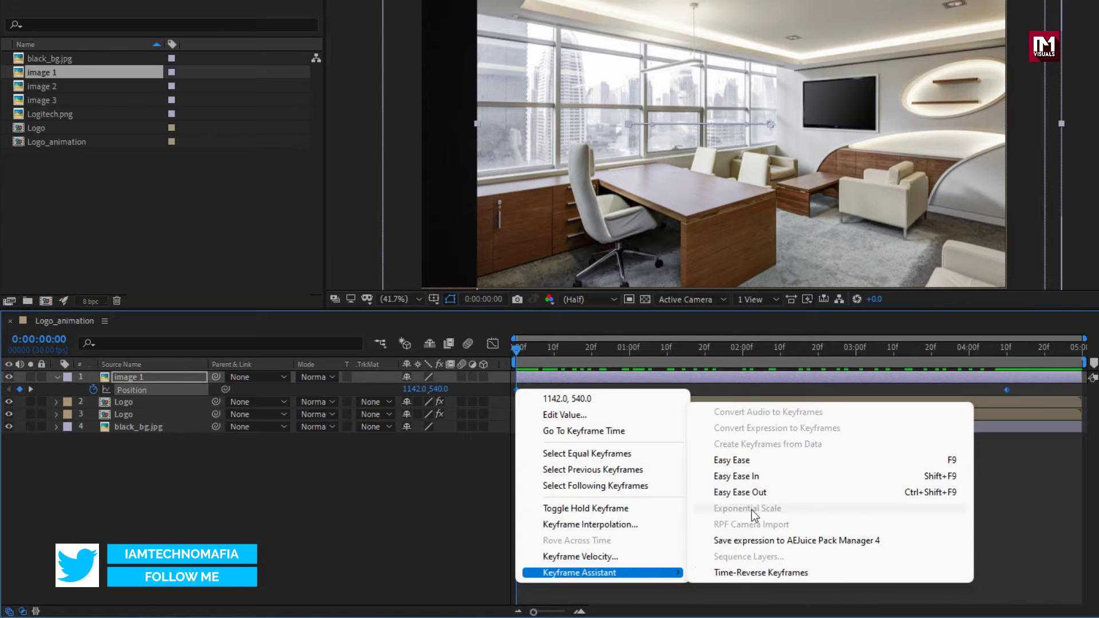
click(750, 462)
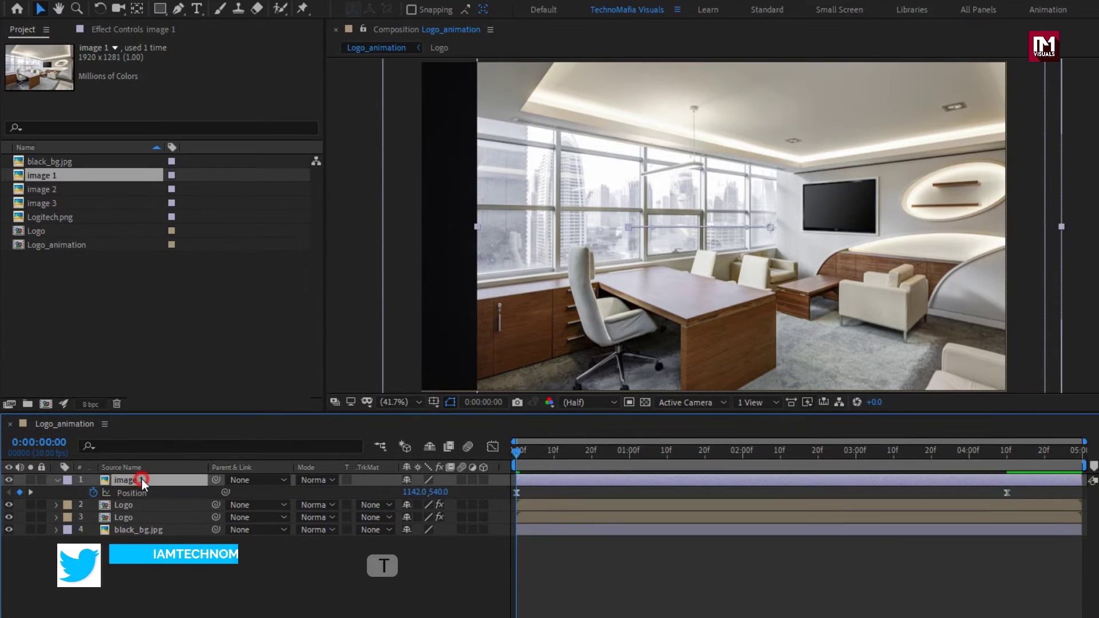
Step: Set the image 1 layer's Opacity to 30% and collapse its properties
key(t)
click(401, 492)
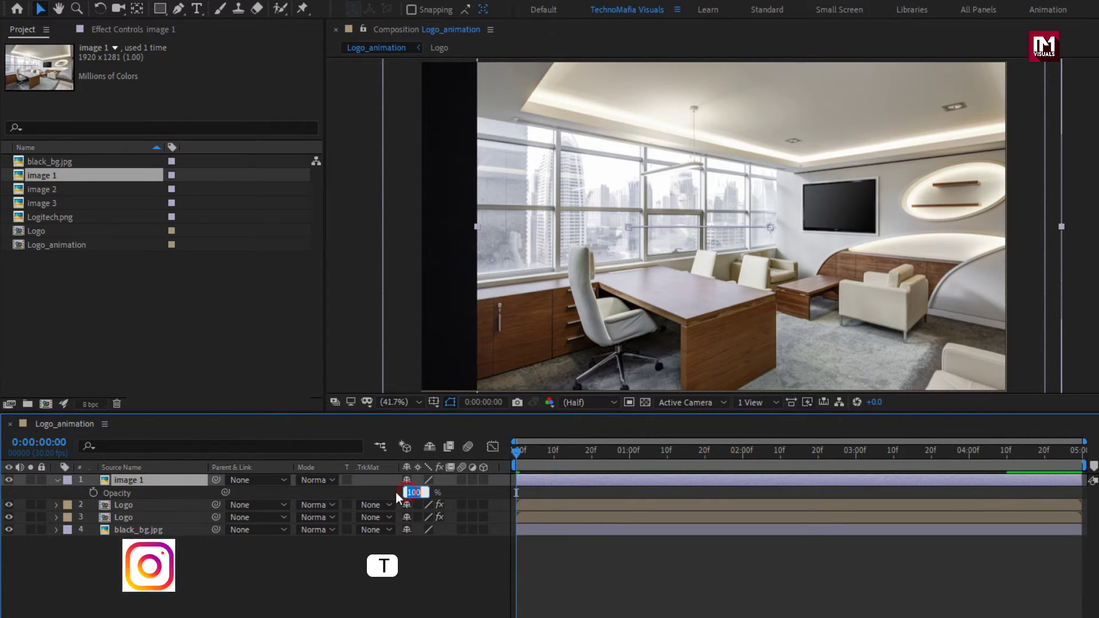
text(30)
key(Return)
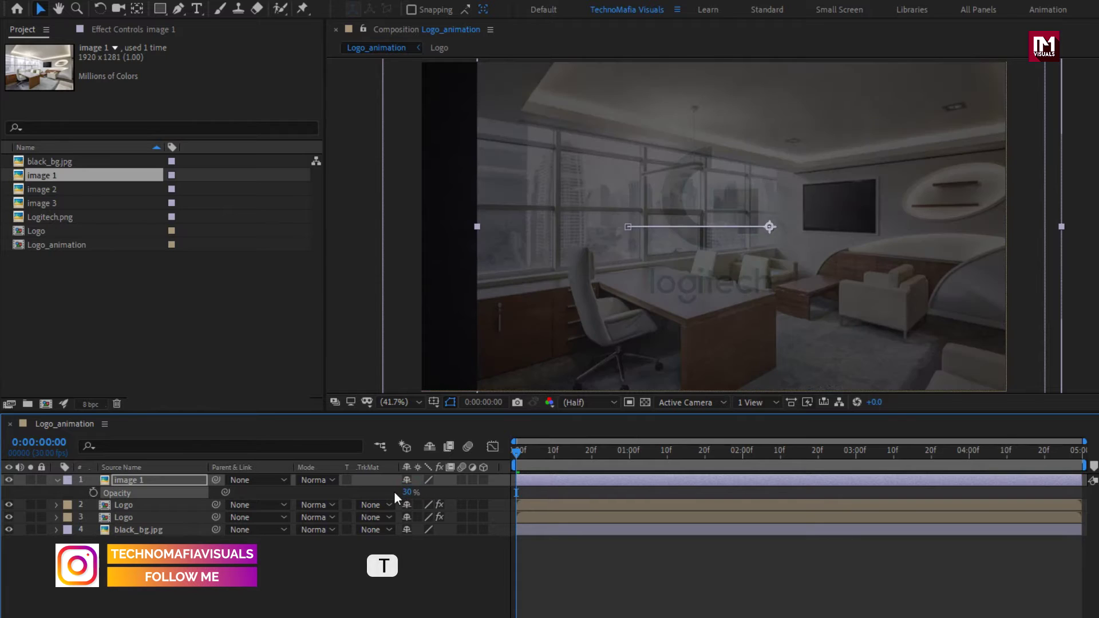
click(57, 480)
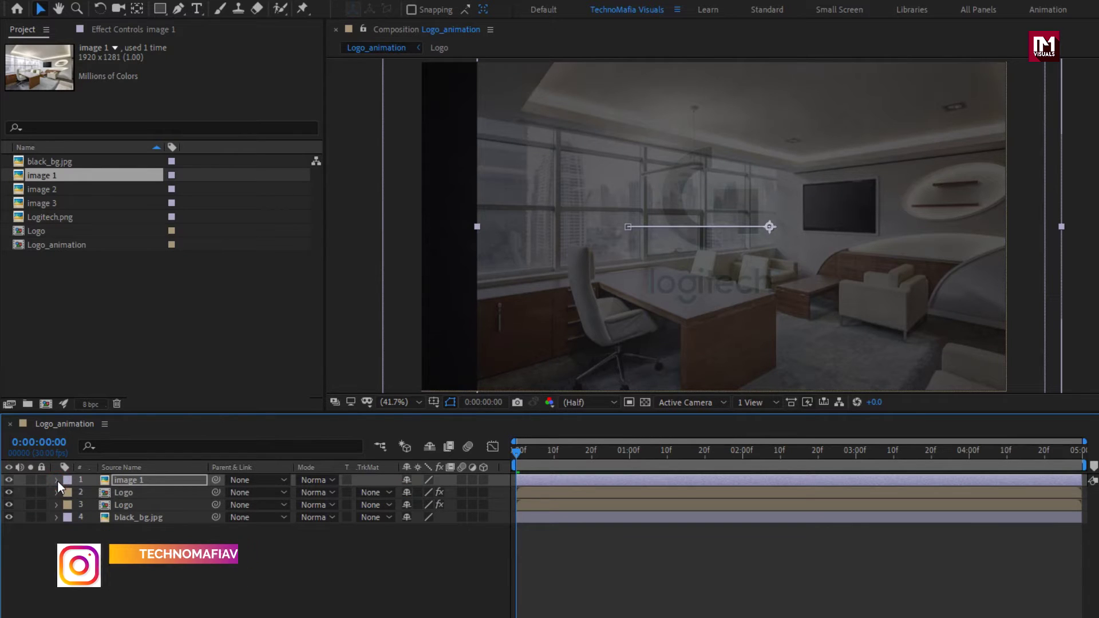
Step: Place another Logo composition above image 1 and apply a Fill effect with a near-black colour
drag(37, 232, 142, 475)
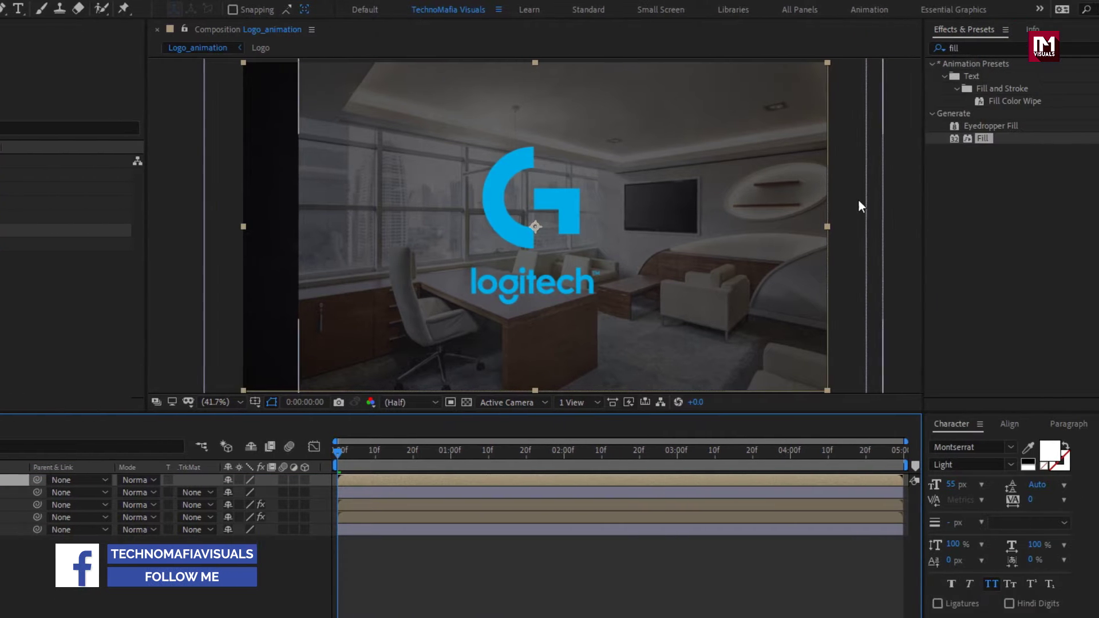
double_click(947, 139)
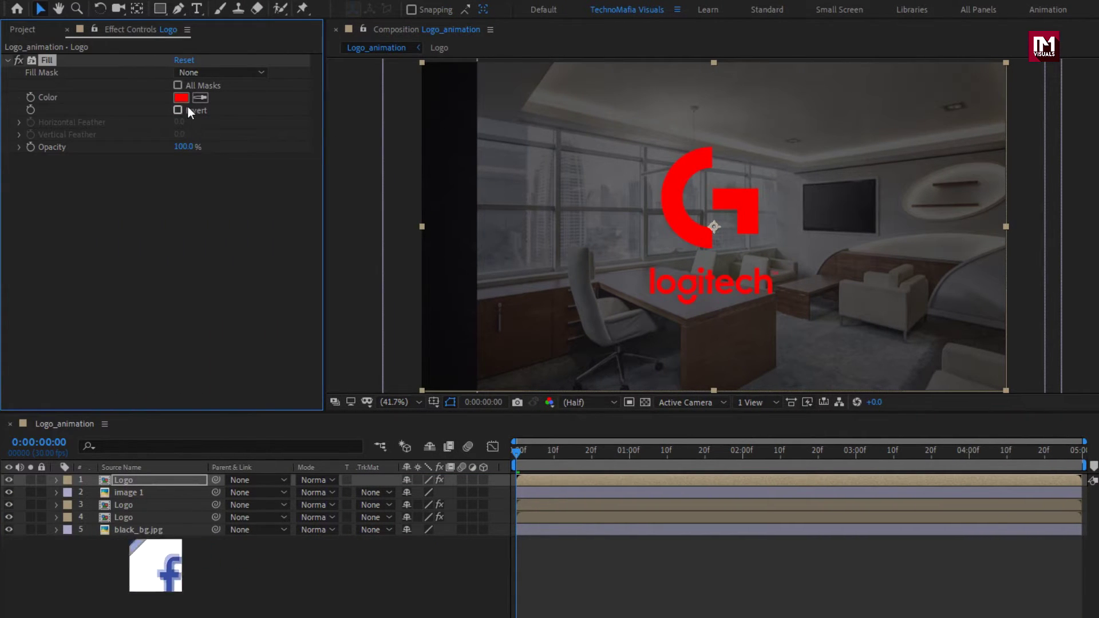
click(181, 97)
drag(29, 363, 38, 388)
click(336, 214)
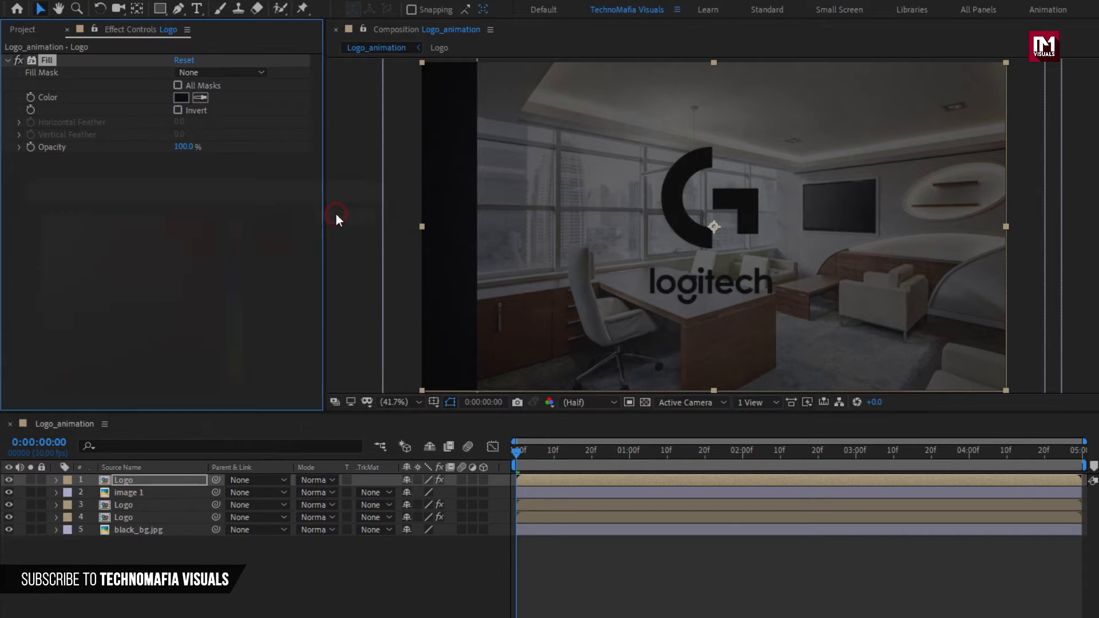
Step: Give image 1 an Alpha track matte from the Logo layer above it and set its blending mode to Hard Light
click(140, 491)
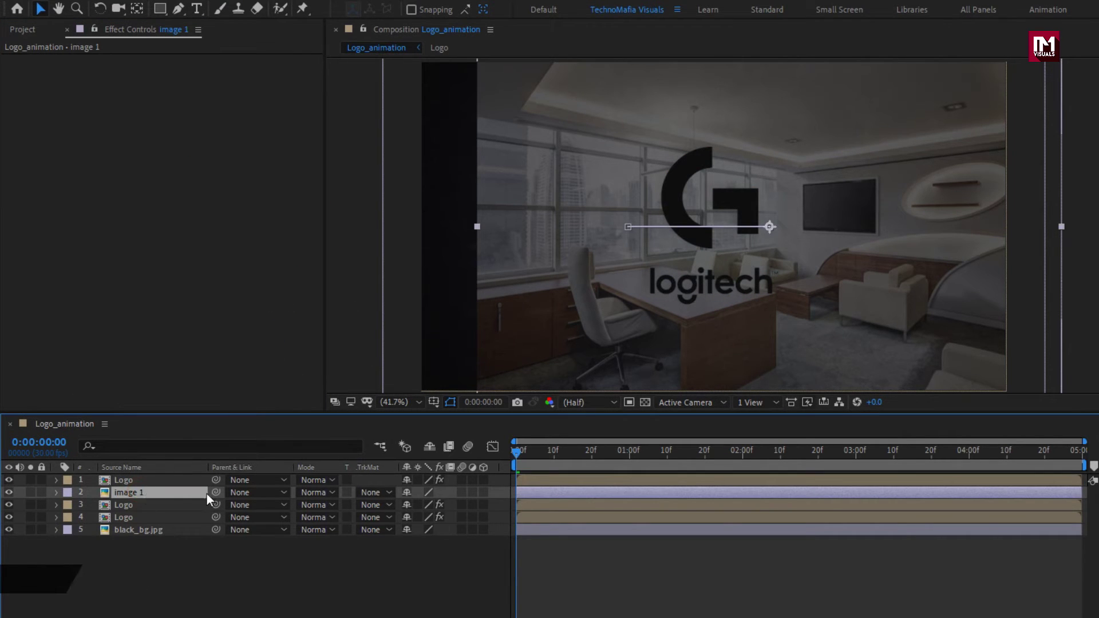
click(376, 494)
click(445, 527)
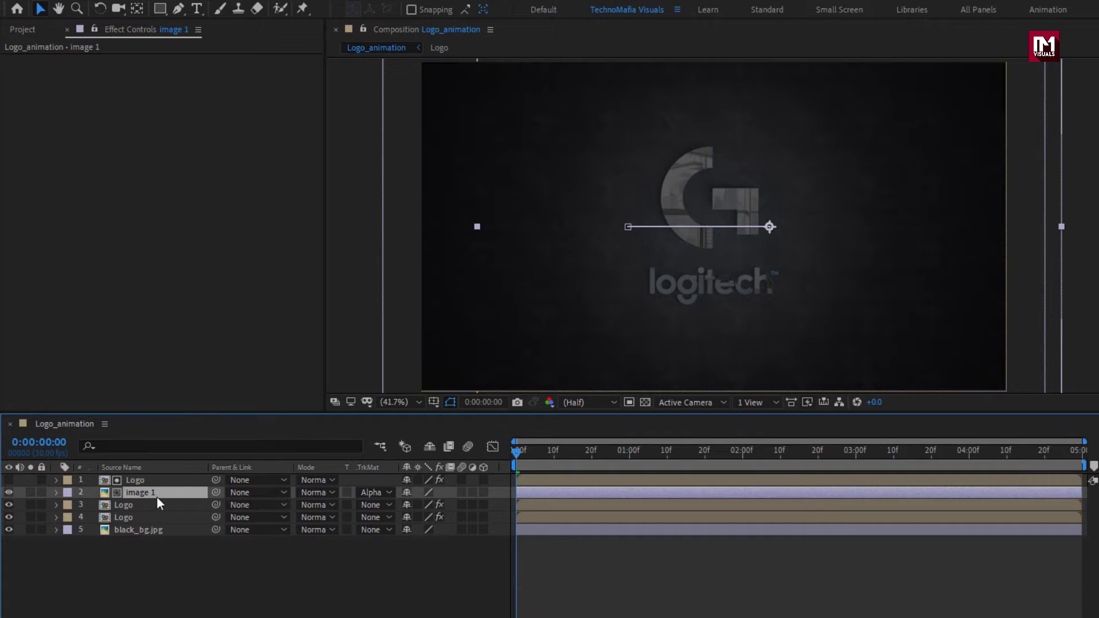
click(321, 496)
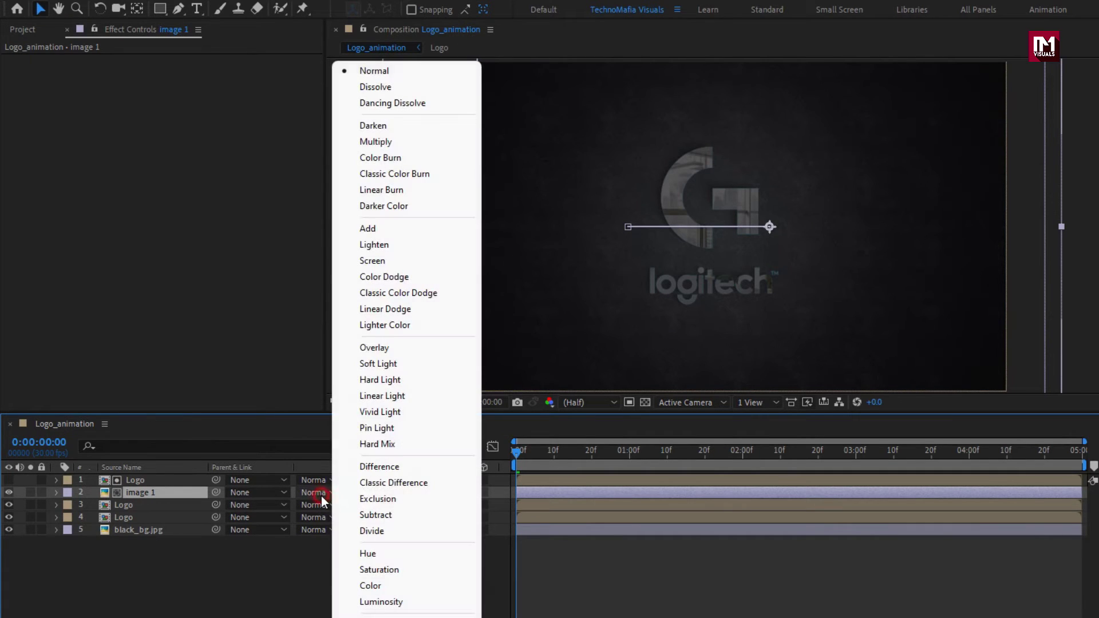
click(404, 380)
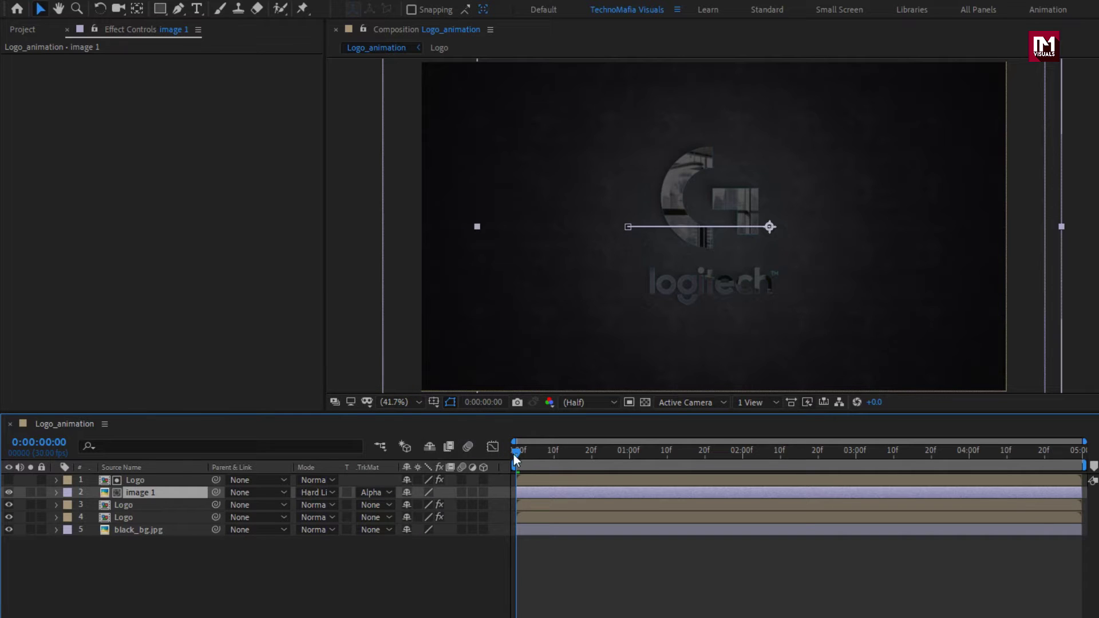
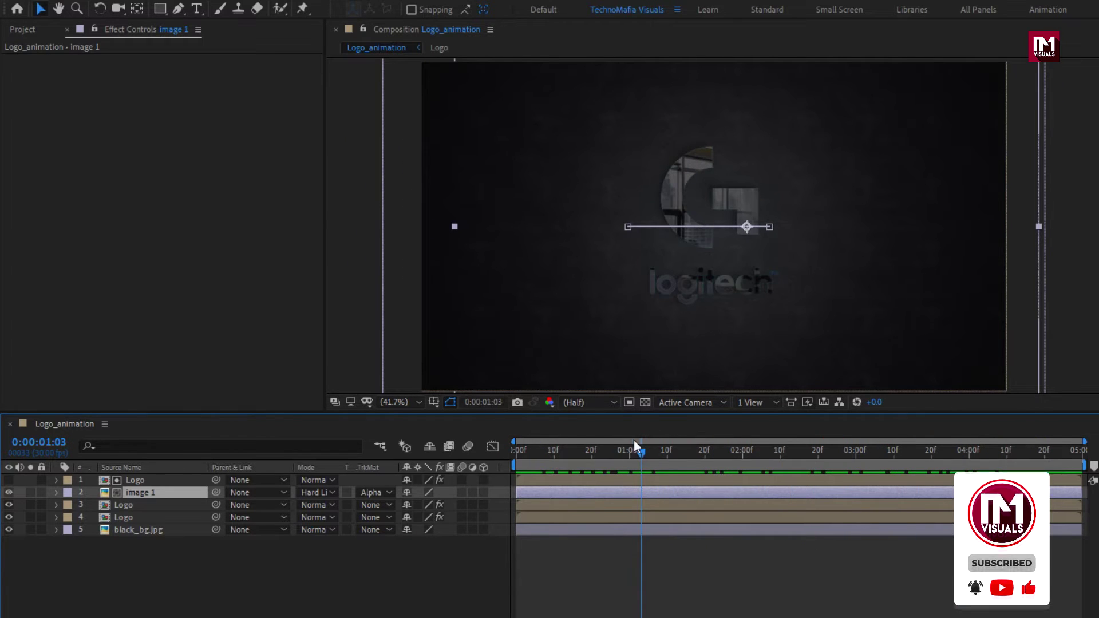
Step: Place another Logo composition at the top of the layer stack and apply the Vegas effect to it
click(22, 29)
drag(40, 230, 166, 479)
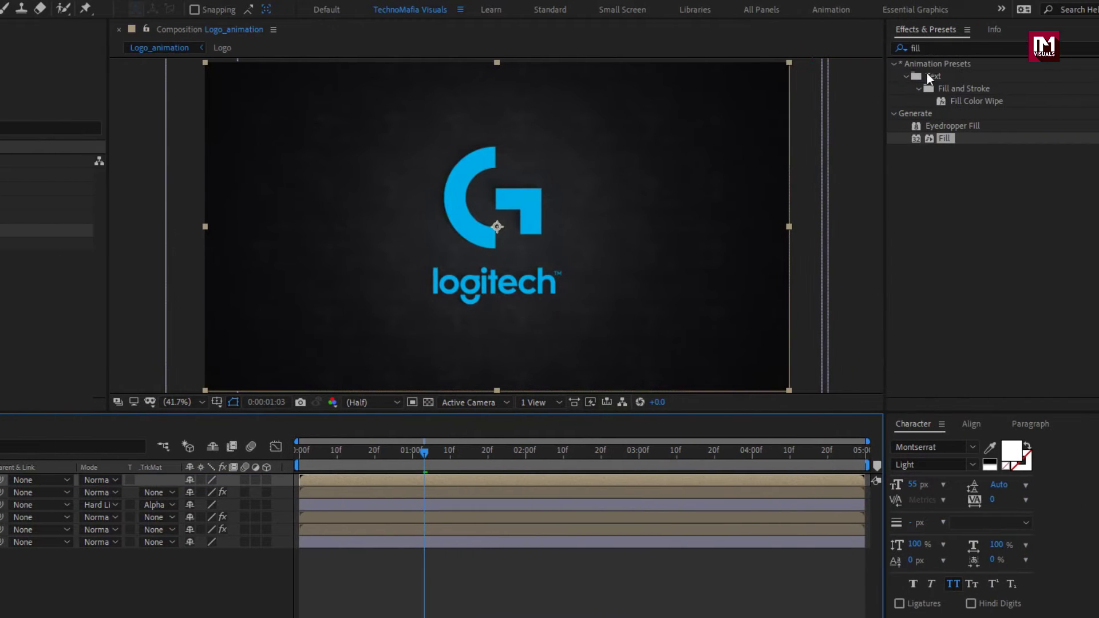
click(1085, 46)
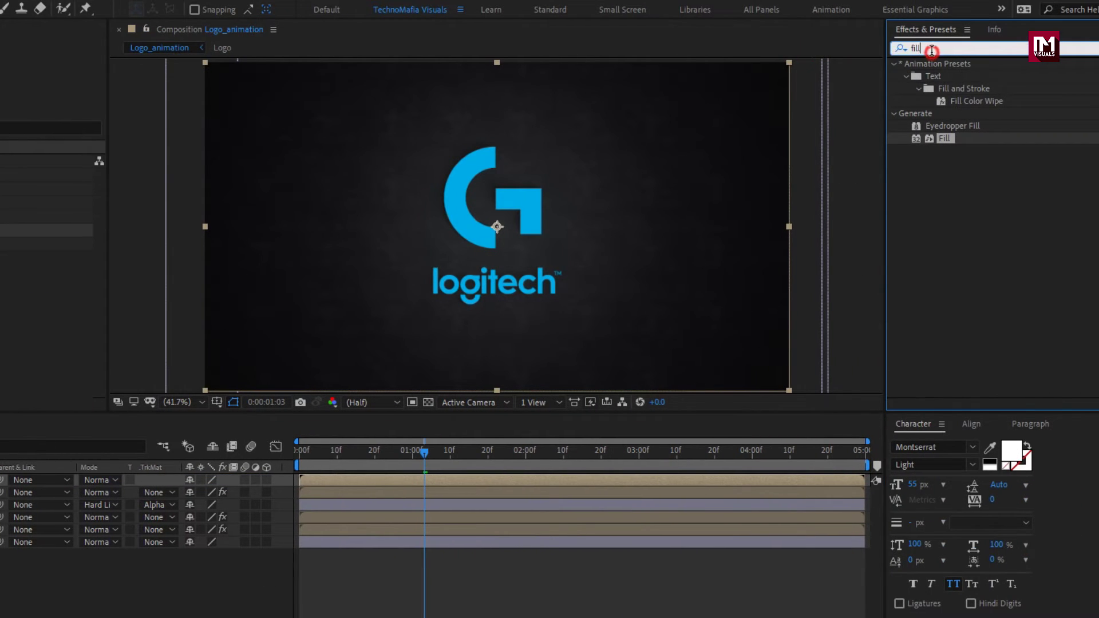
text(vegas)
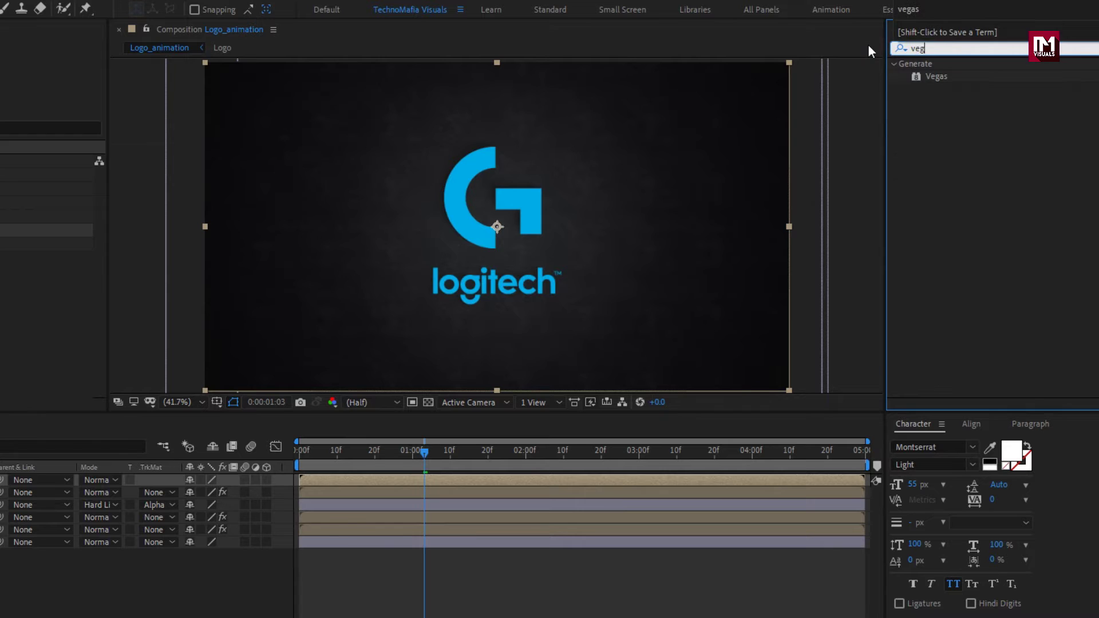
double_click(942, 79)
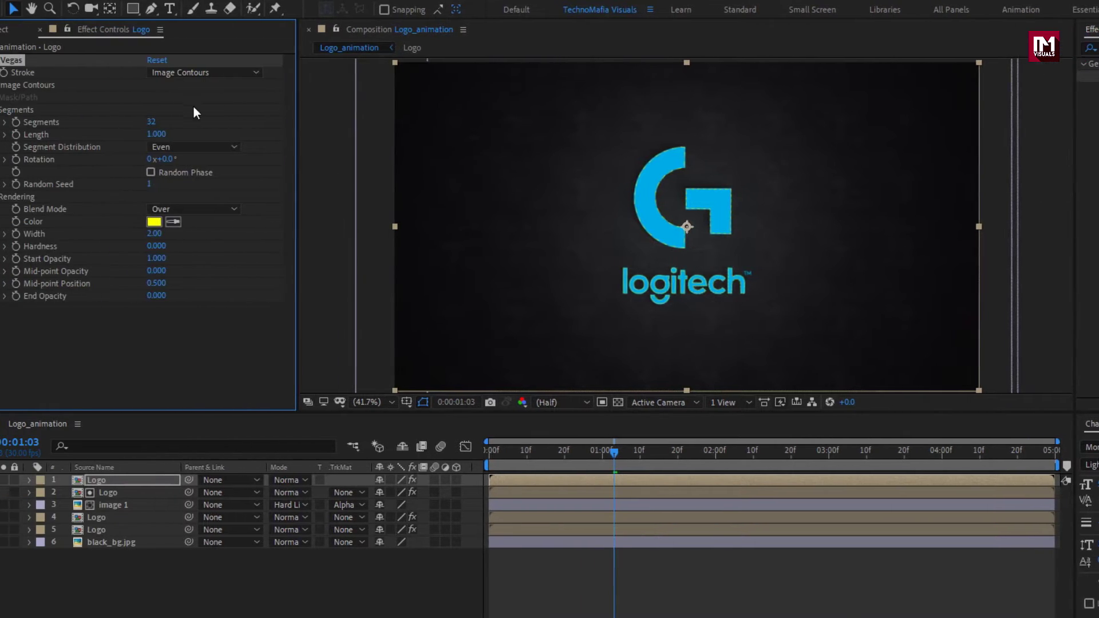
Step: Set the Vegas effect's Segments to 1 and its Image Contours Channel to Alpha
text(1)
key(Return)
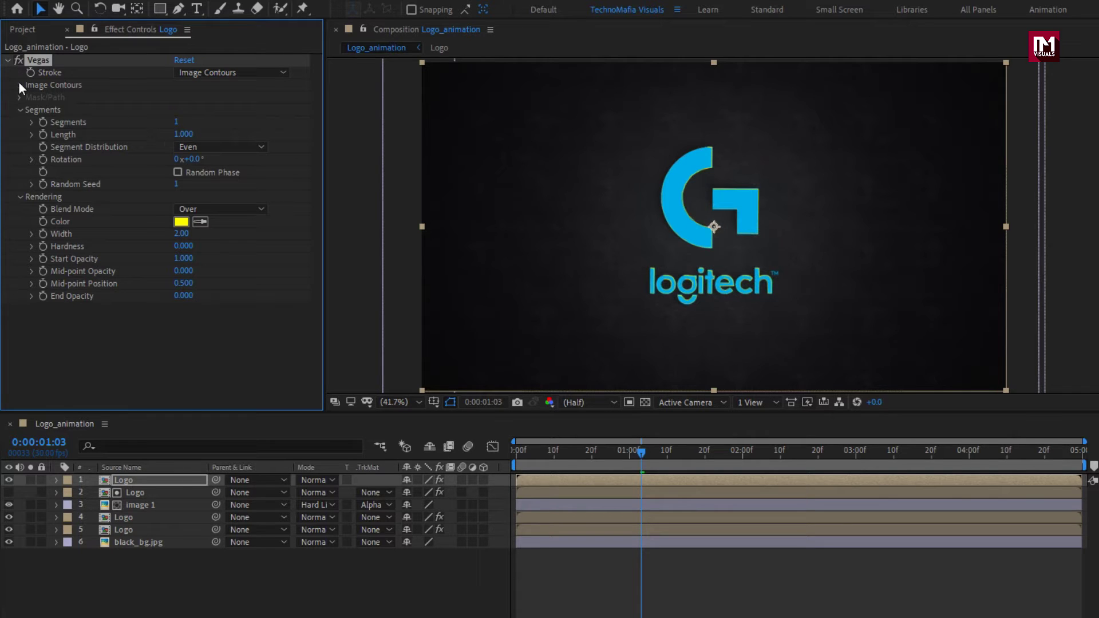
click(19, 85)
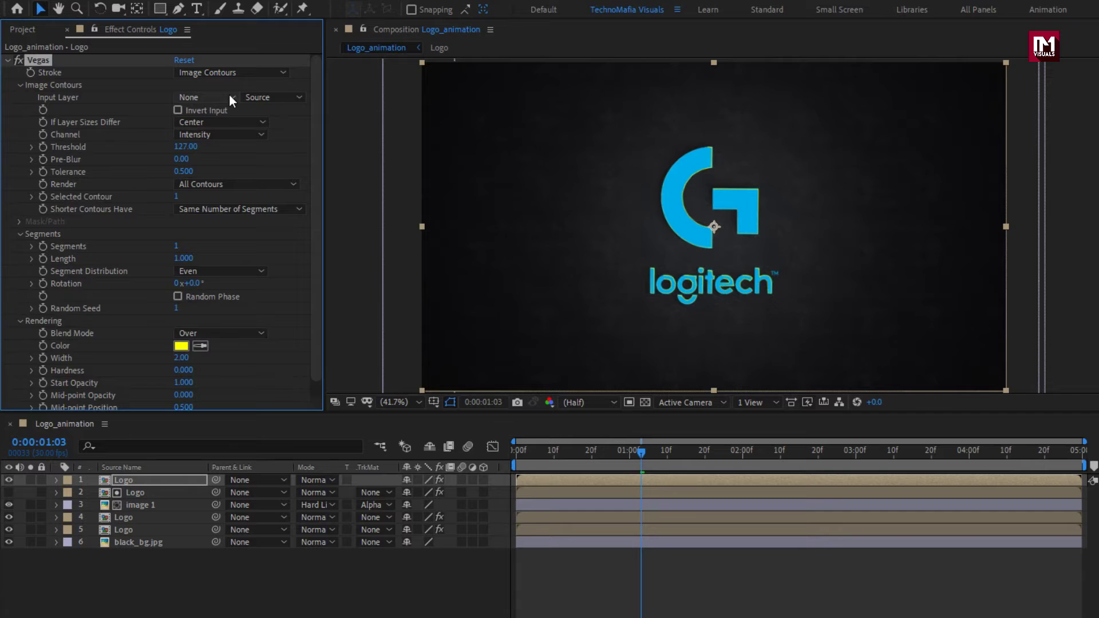
click(210, 135)
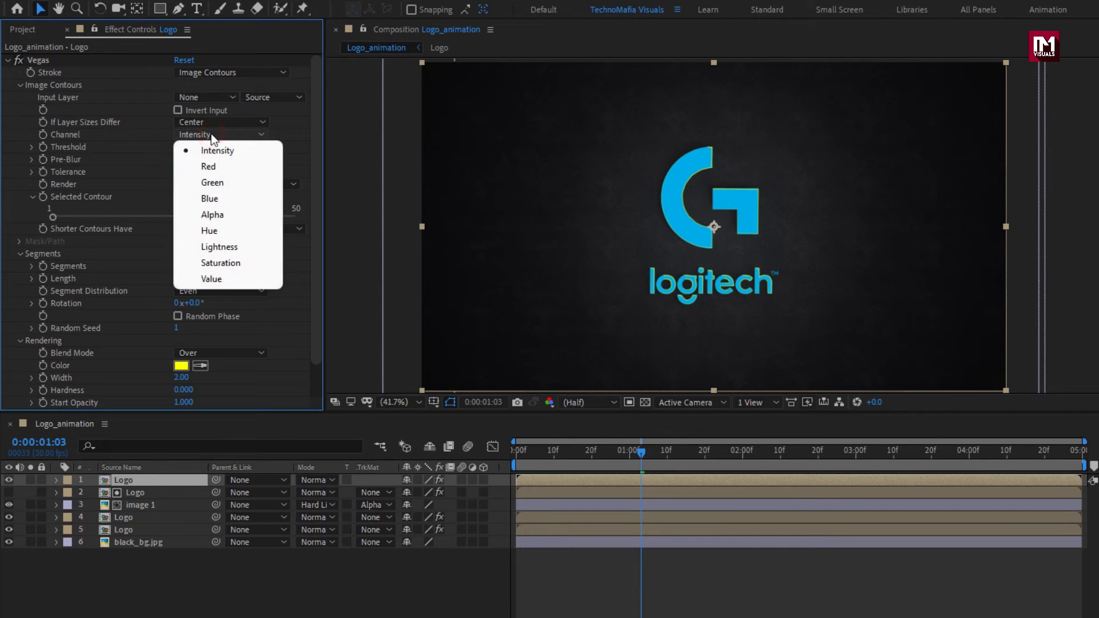
click(221, 212)
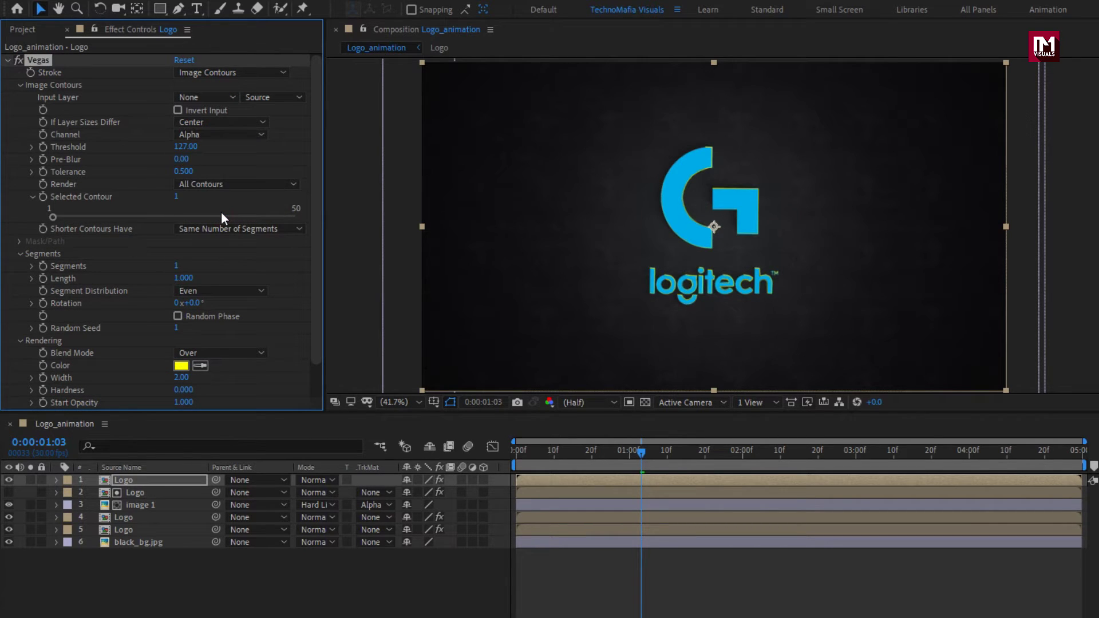
Step: Set the Vegas effect's Blend Mode to Transparent and its stroke colour to dark grey
scroll(221, 218, down, 2)
click(232, 317)
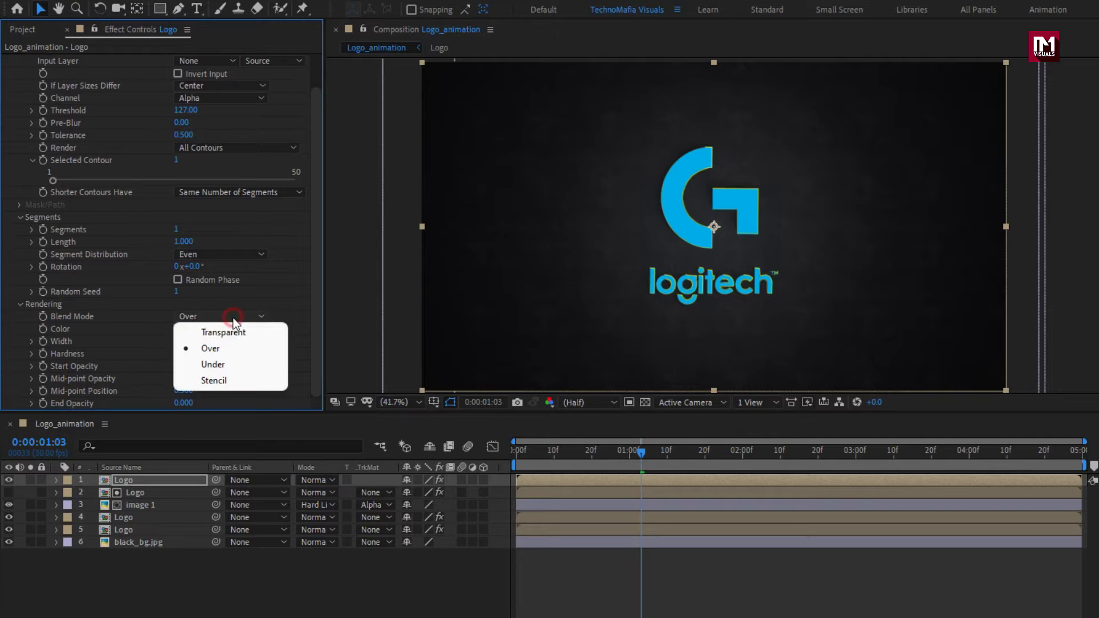
click(236, 332)
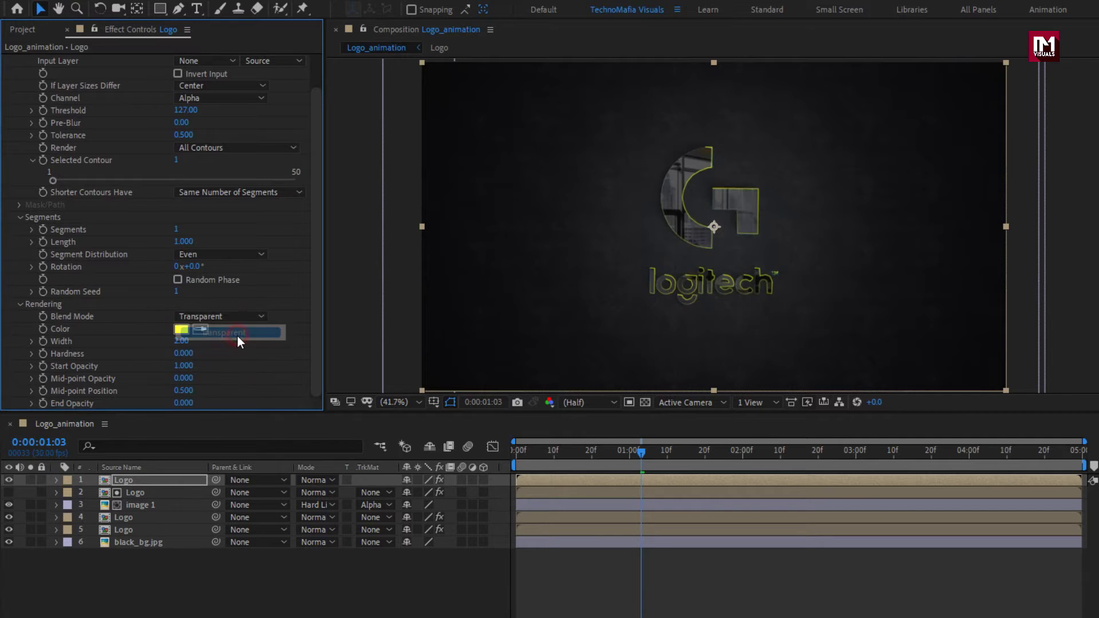
click(181, 329)
mouse_move(181, 330)
mouse_down()
mouse_move(43, 344)
mouse_move(35, 374)
mouse_move(35, 349)
mouse_up()
click(351, 214)
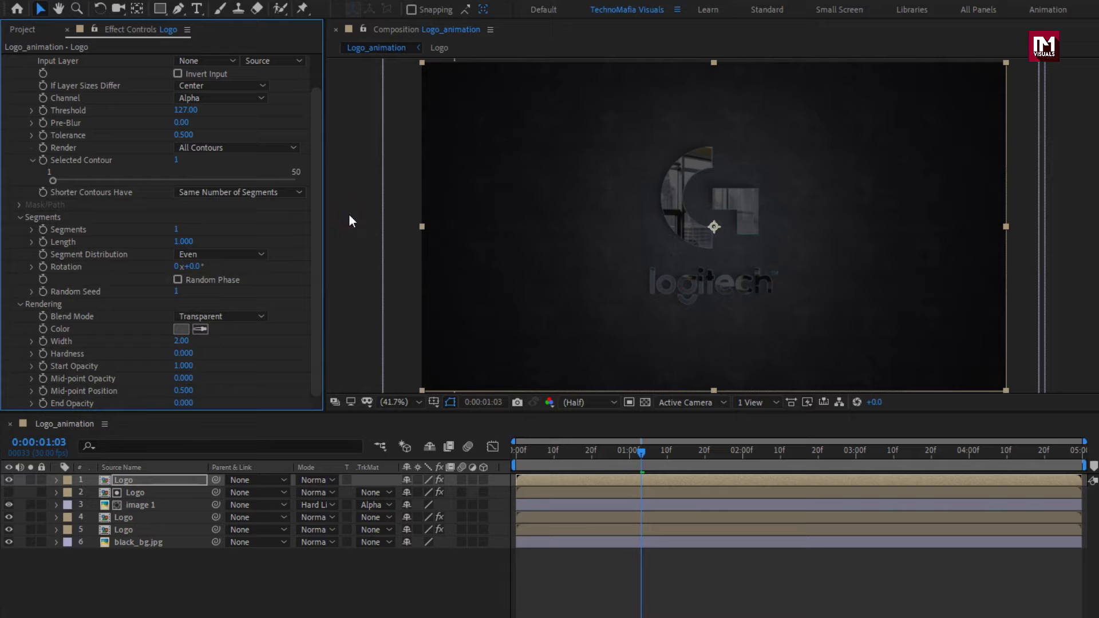
Step: Set the Vegas stroke's Width to 5 and Hardness to 1
click(180, 341)
text(5)
key(Return)
click(182, 353)
text(1)
key(Return)
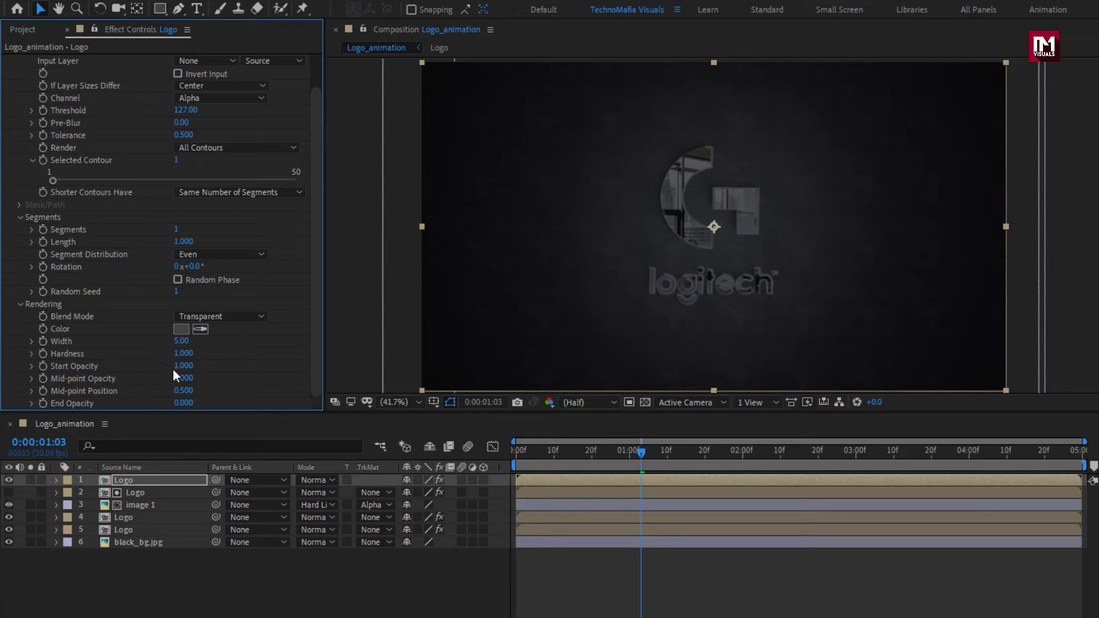
Step: Set the Vegas effect's Mid-point Opacity to 1, Mid-point Position to 0.999 and End Opacity to 1
text(1)
click(175, 403)
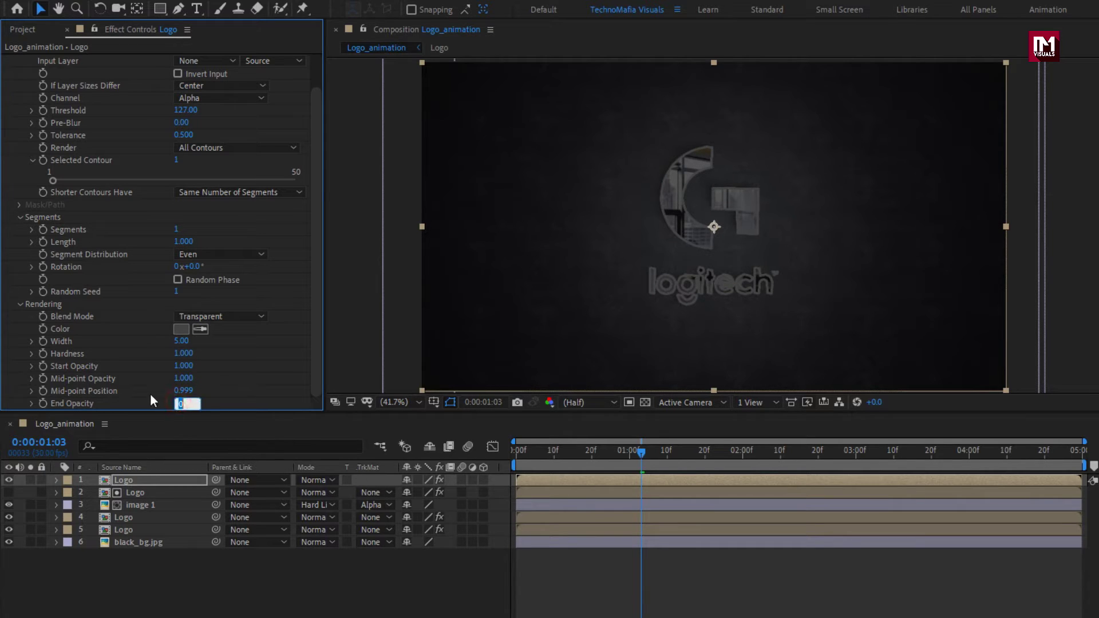
text(1)
key(Return)
drag(548, 458, 637, 452)
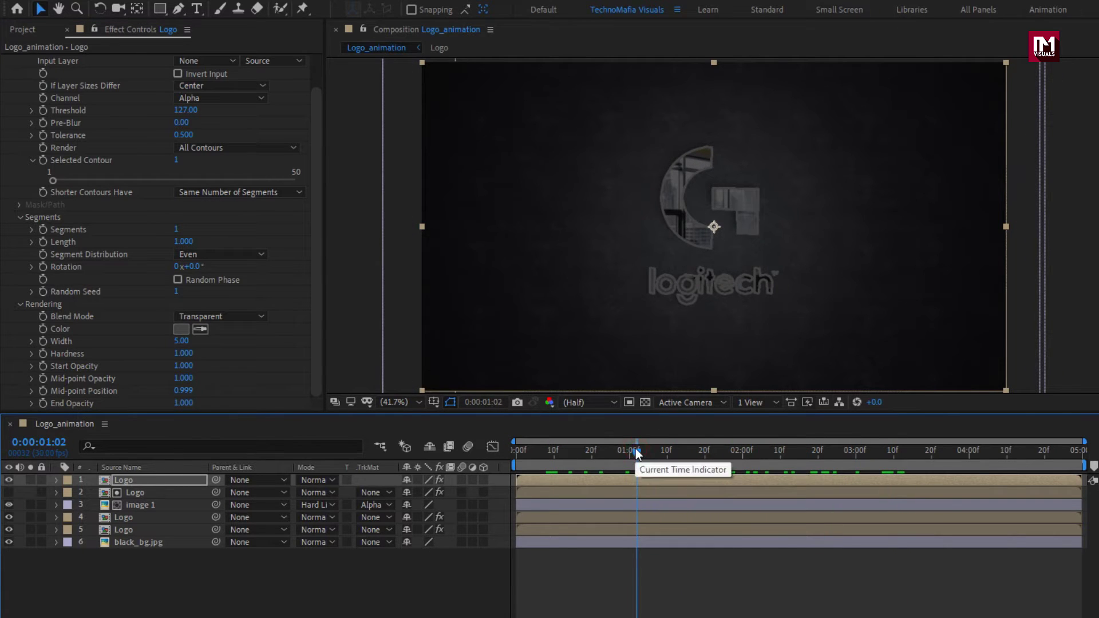
Step: Apply CC Light Sweep to the top Logo layer and move its Center to about 667, 256, just outside the logo
scroll(151, 278, up, 2)
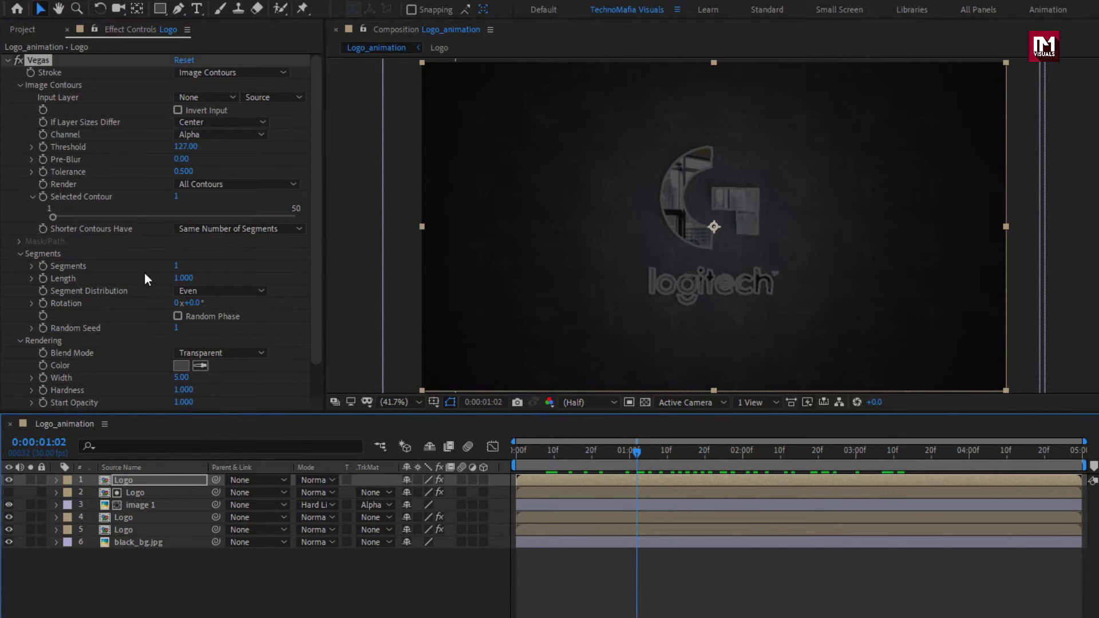
click(10, 63)
click(925, 48)
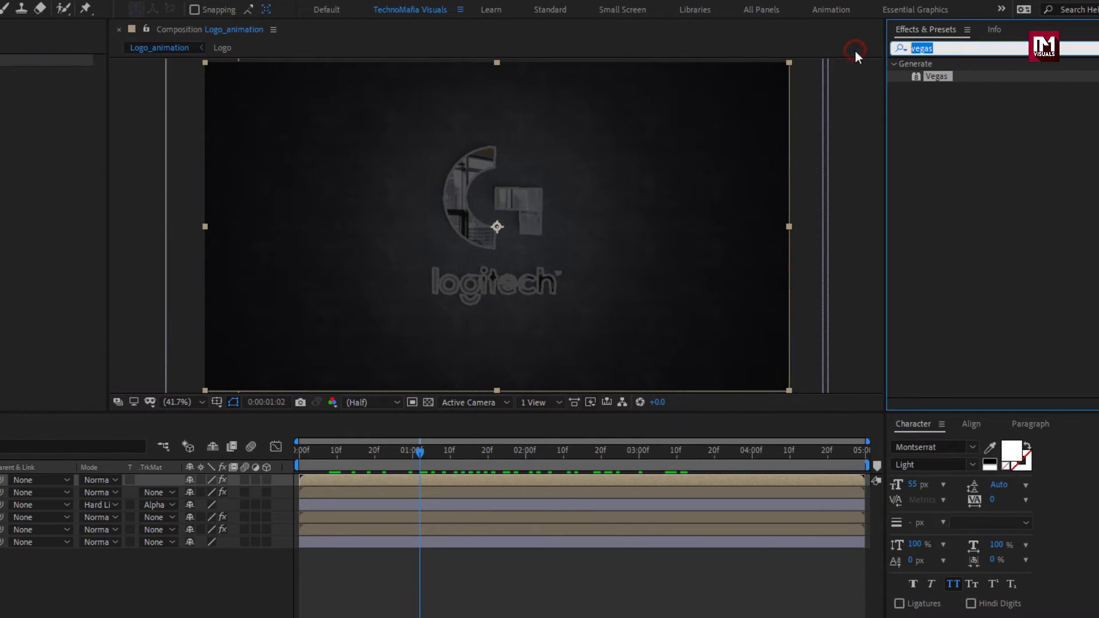
text(cc l)
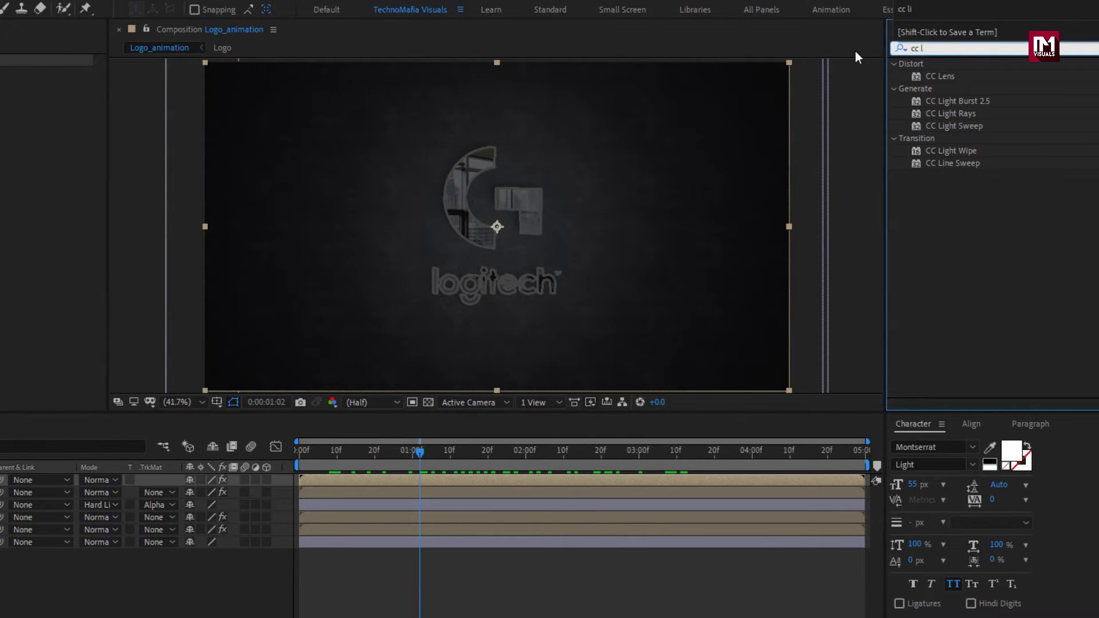
click(960, 162)
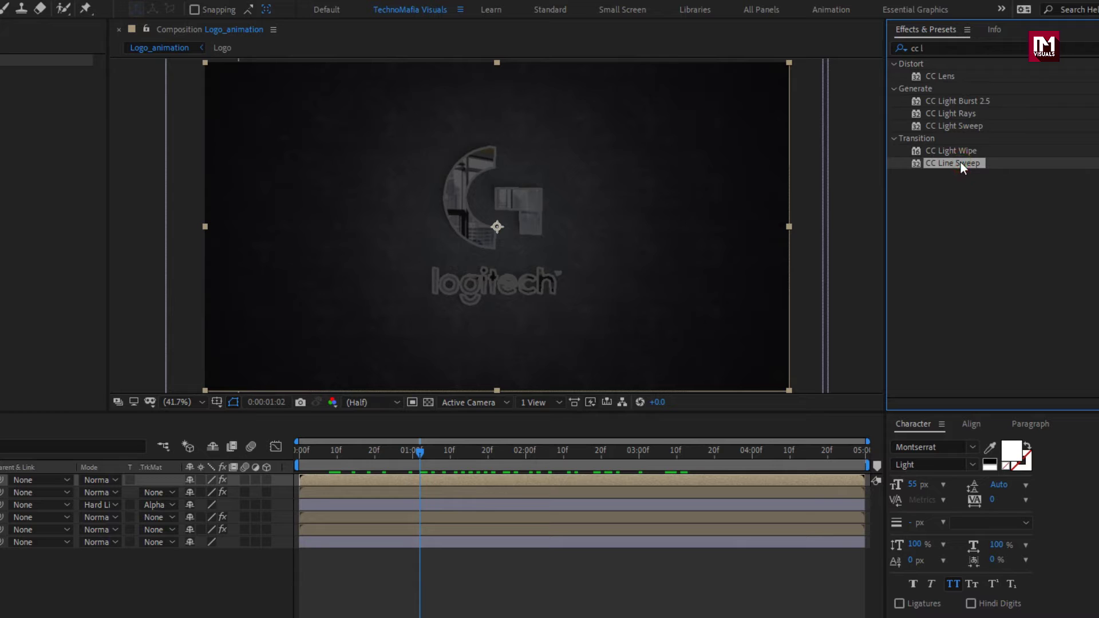
click(950, 127)
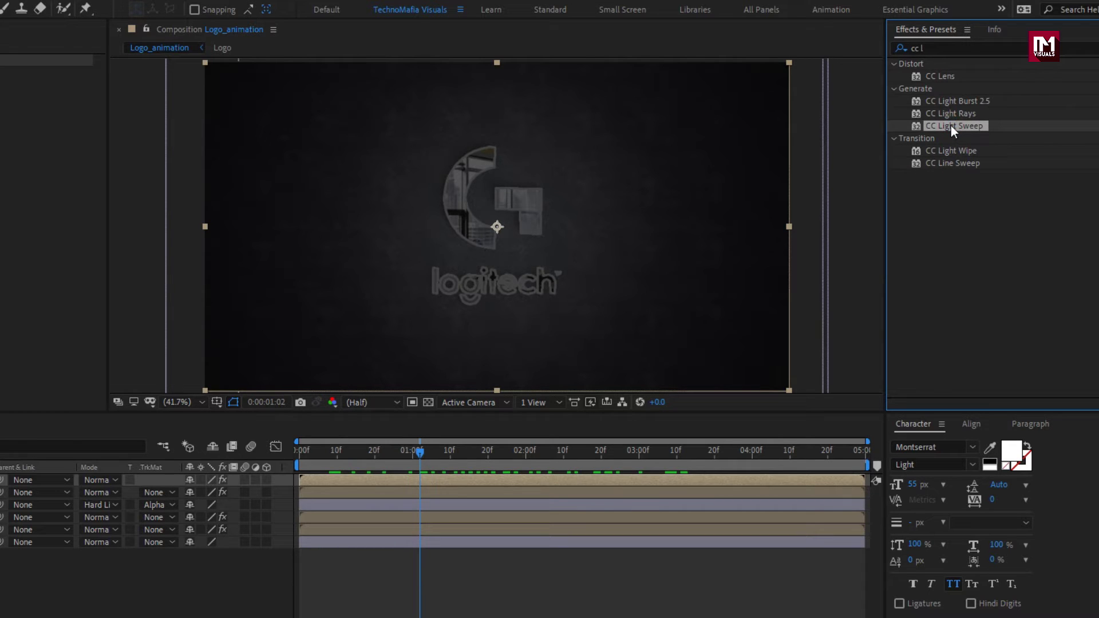
double_click(951, 125)
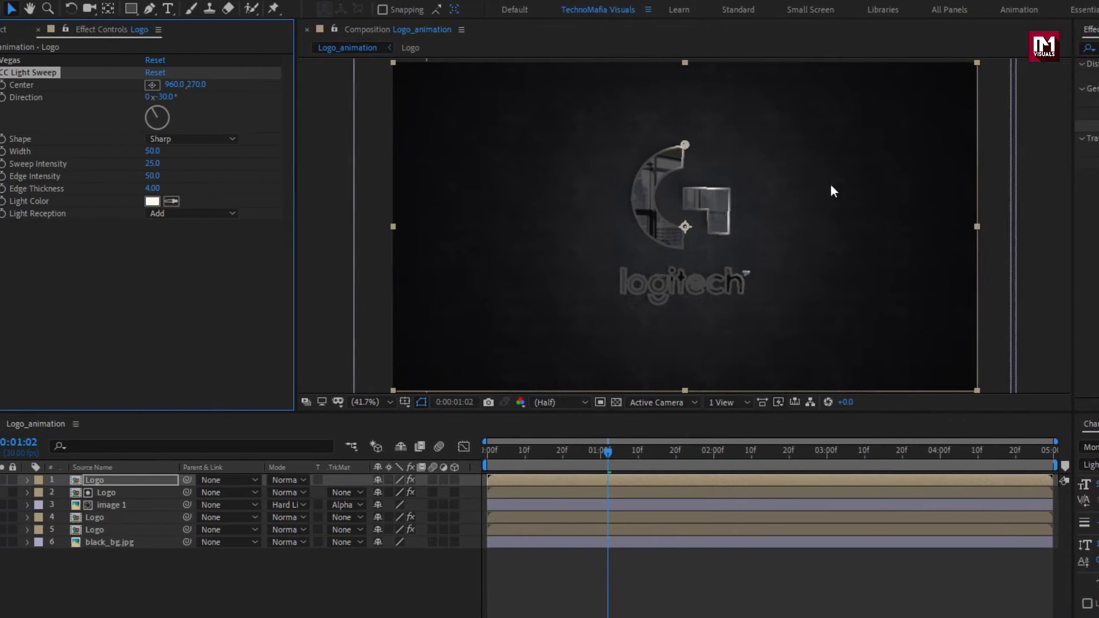
drag(672, 145, 585, 145)
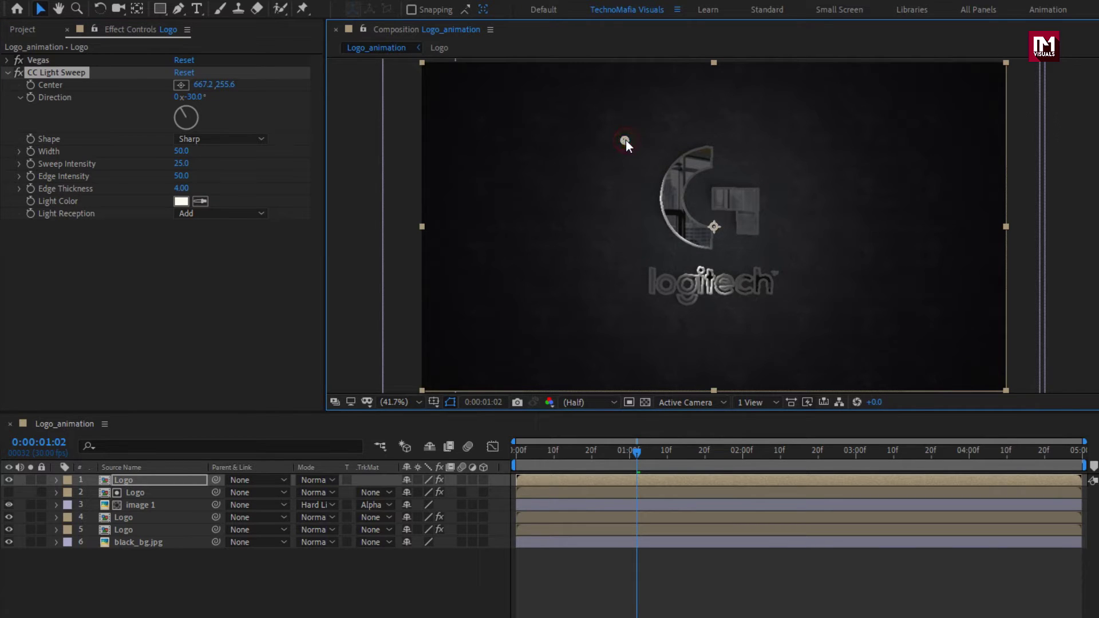
Step: Keyframe the CC Light Sweep Direction at 0° at the start of the composition
drag(544, 448, 496, 453)
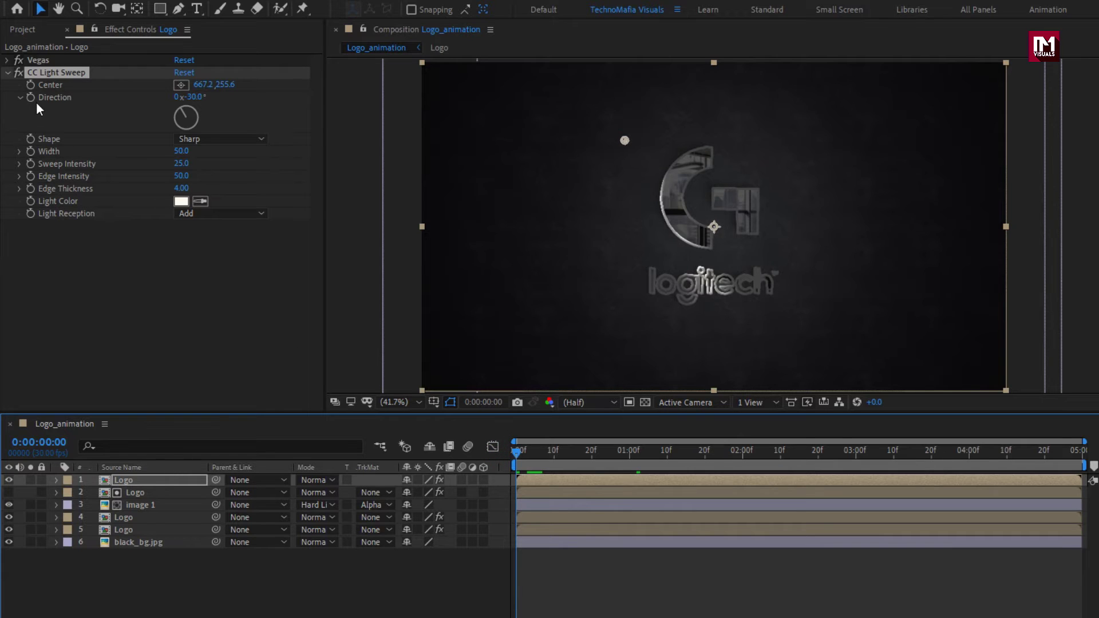
click(184, 101)
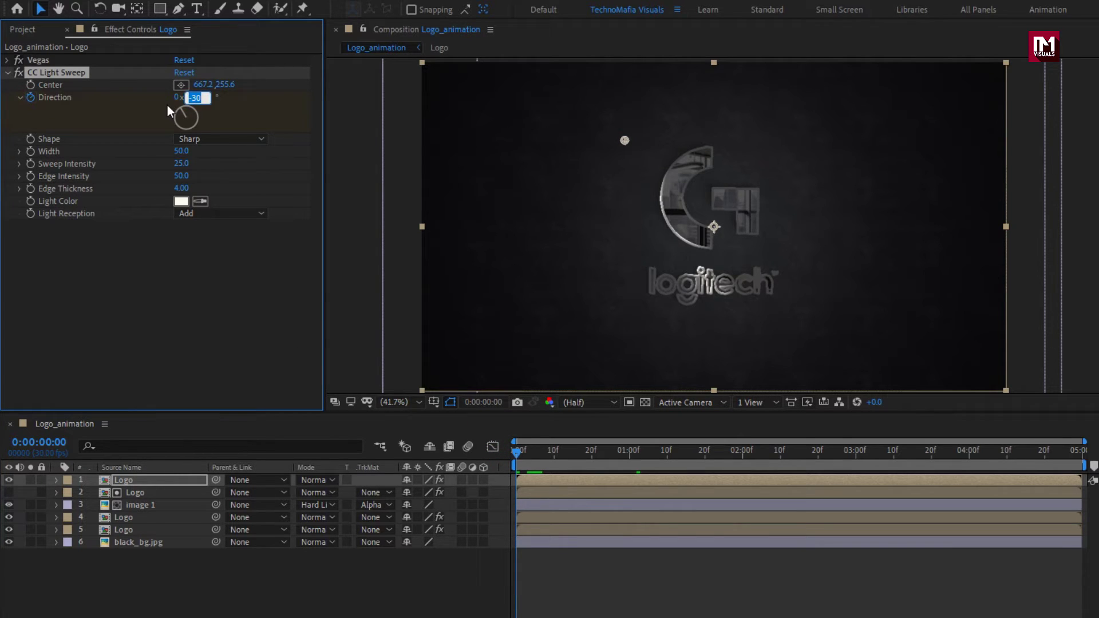
text(0)
key(Return)
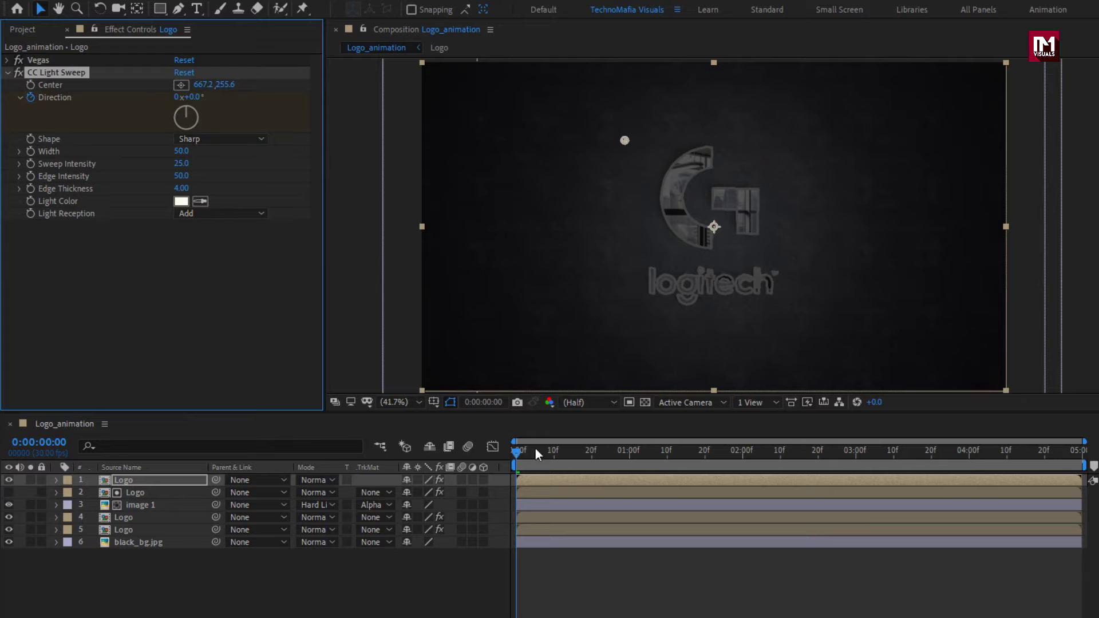
Step: Add a CC Light Sweep Direction keyframe of -180° at 0:00:04:10 and preview the sweep
drag(530, 450, 1007, 451)
click(195, 96)
text(-180)
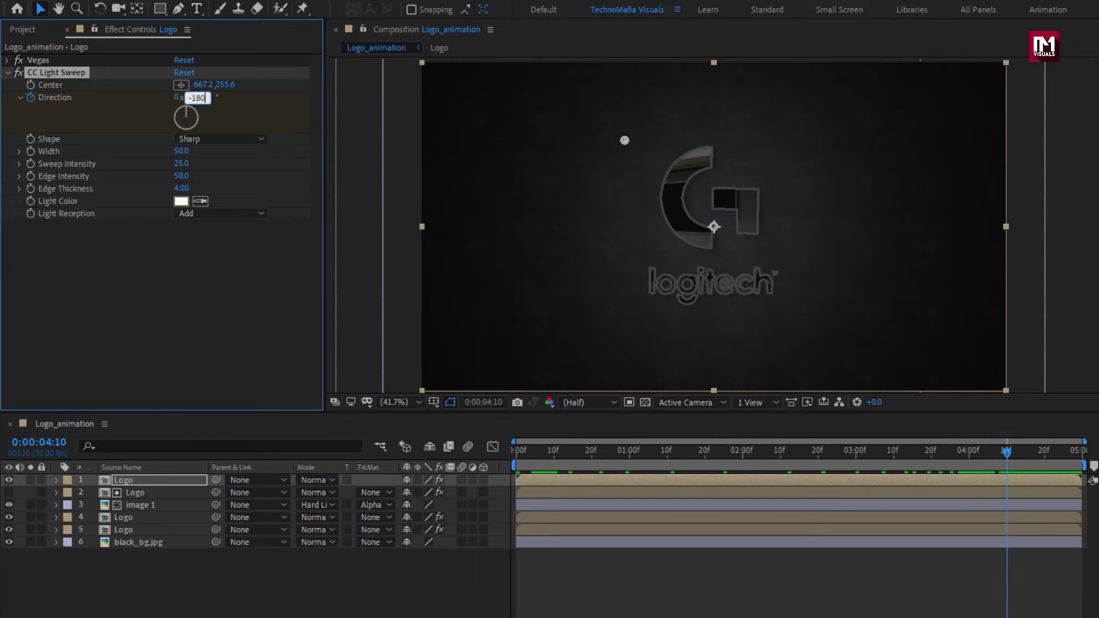
key(Return)
drag(544, 452, 634, 445)
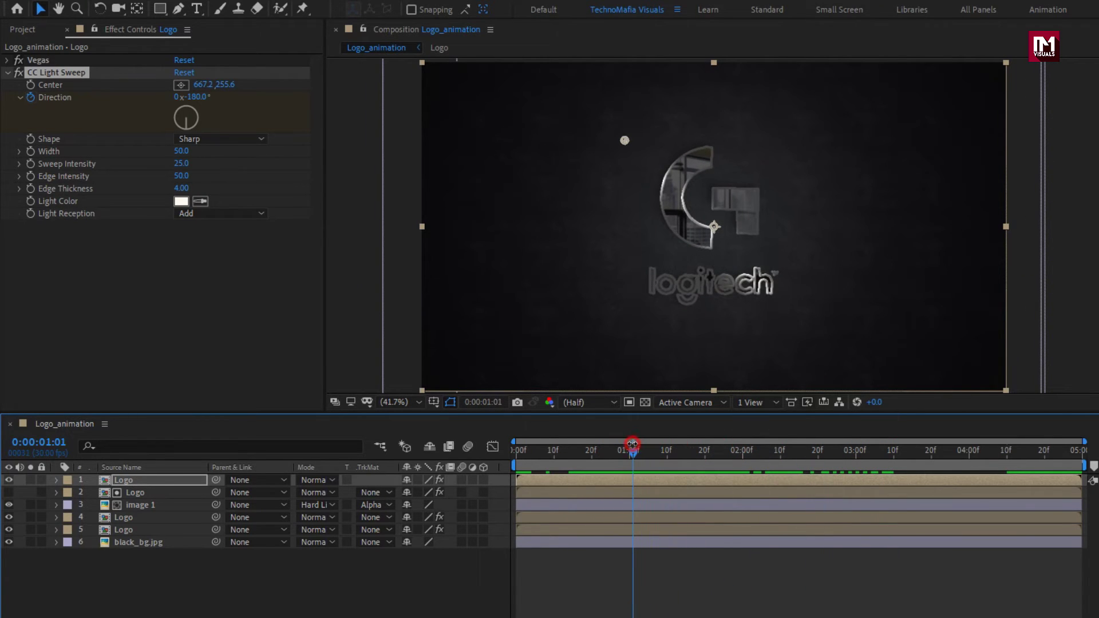
Step: Set the CC Light Sweep's Width to 80 and Edge Thickness to 2
click(180, 150)
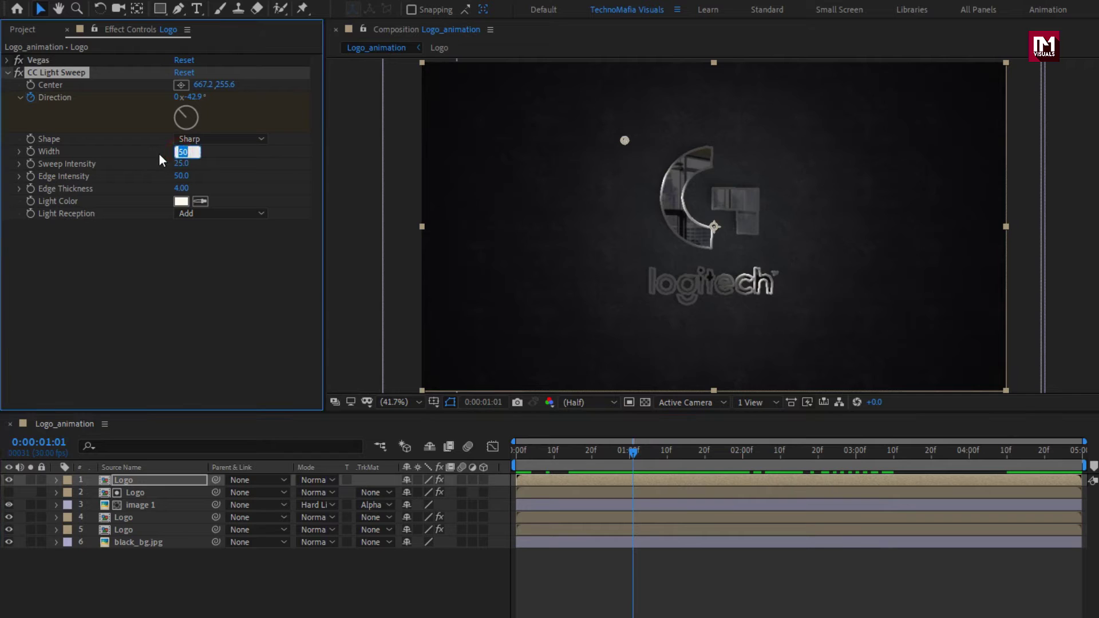
text(80)
key(Return)
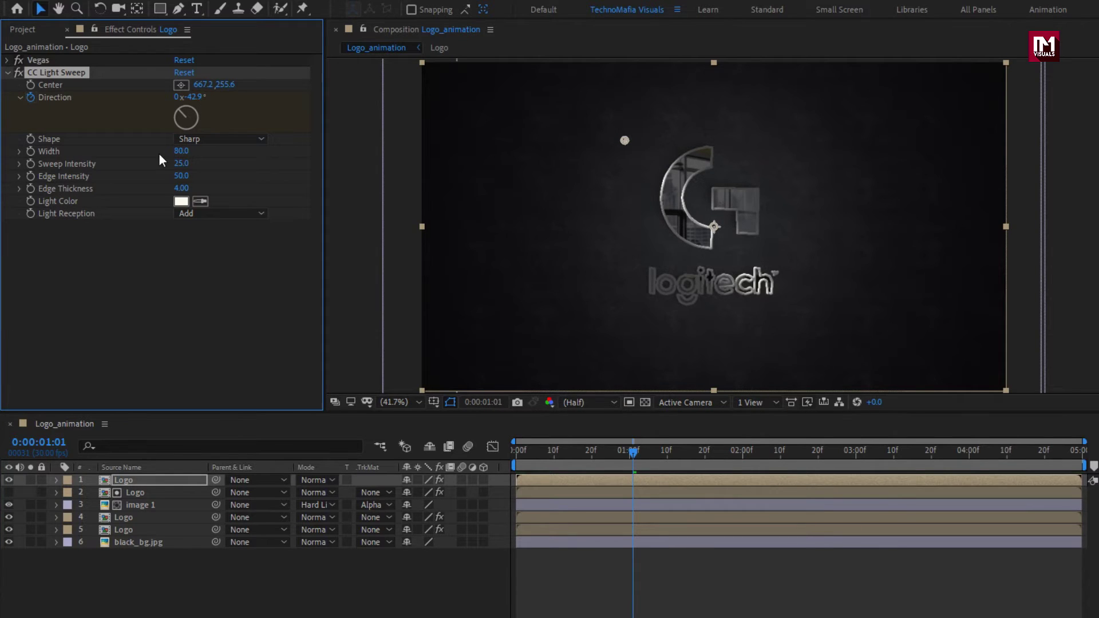
text(2)
key(Return)
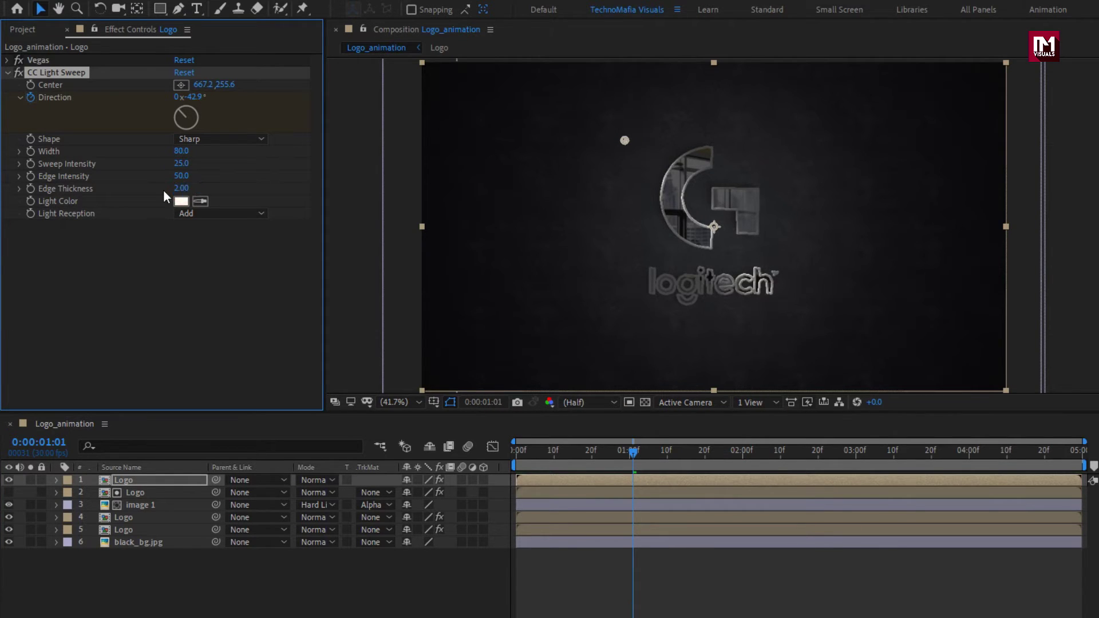
Step: Place image 2 as the top layer of Logo_animation and reveal its Position property
click(24, 30)
drag(37, 190, 143, 479)
key(p)
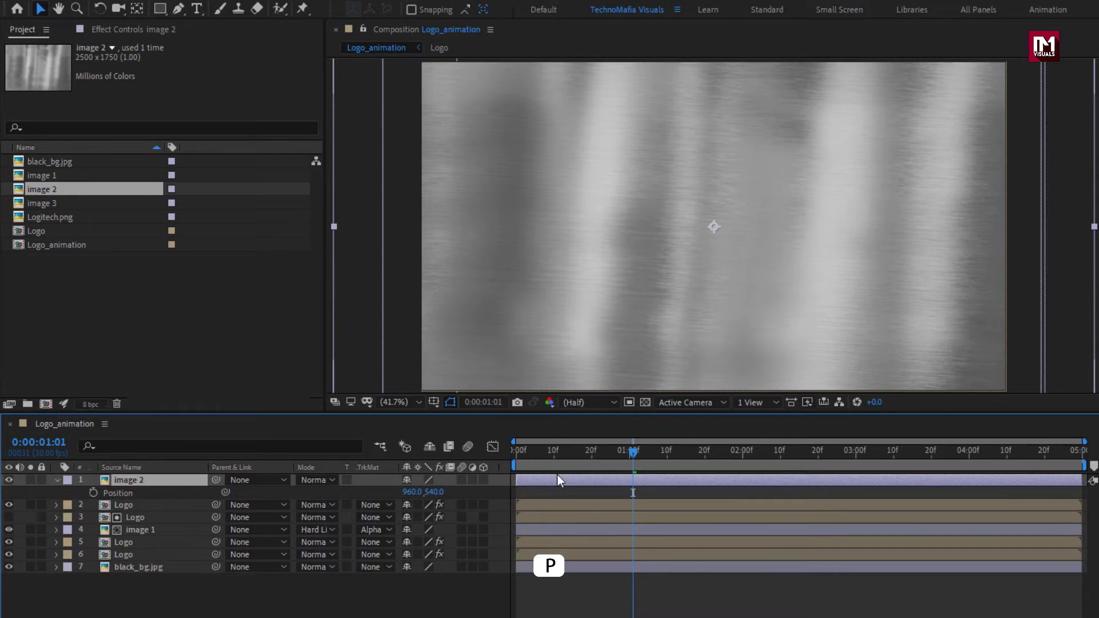
Step: Keyframe image 2's Position from 1244, 540 at the start to 688, 540 at 0:00:04:10 and preview the motion
click(518, 452)
click(94, 493)
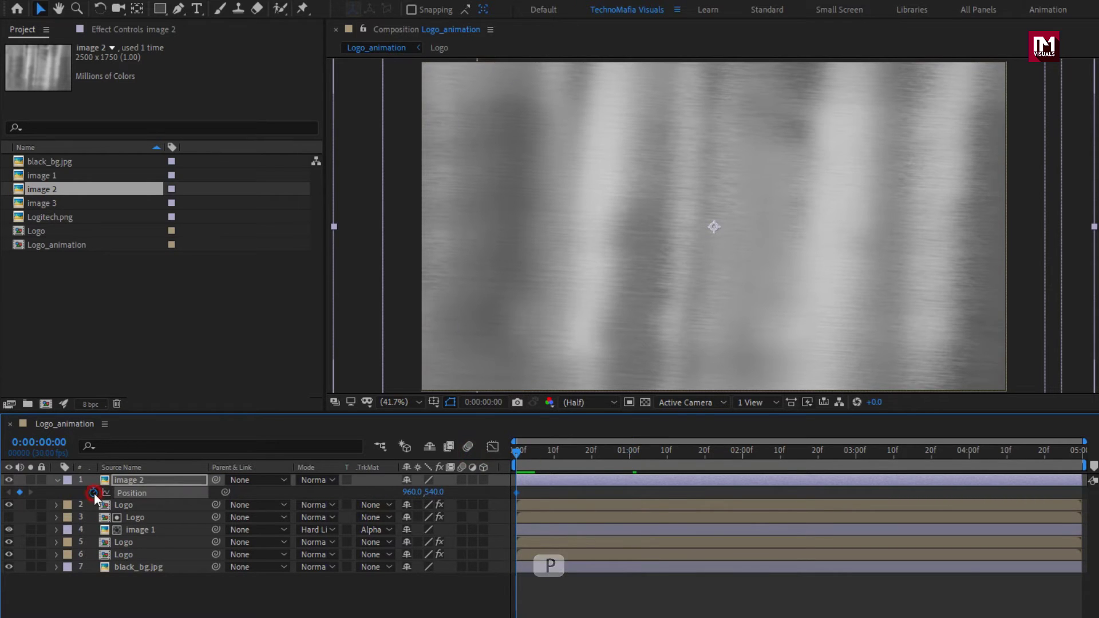
drag(418, 496, 1007, 455)
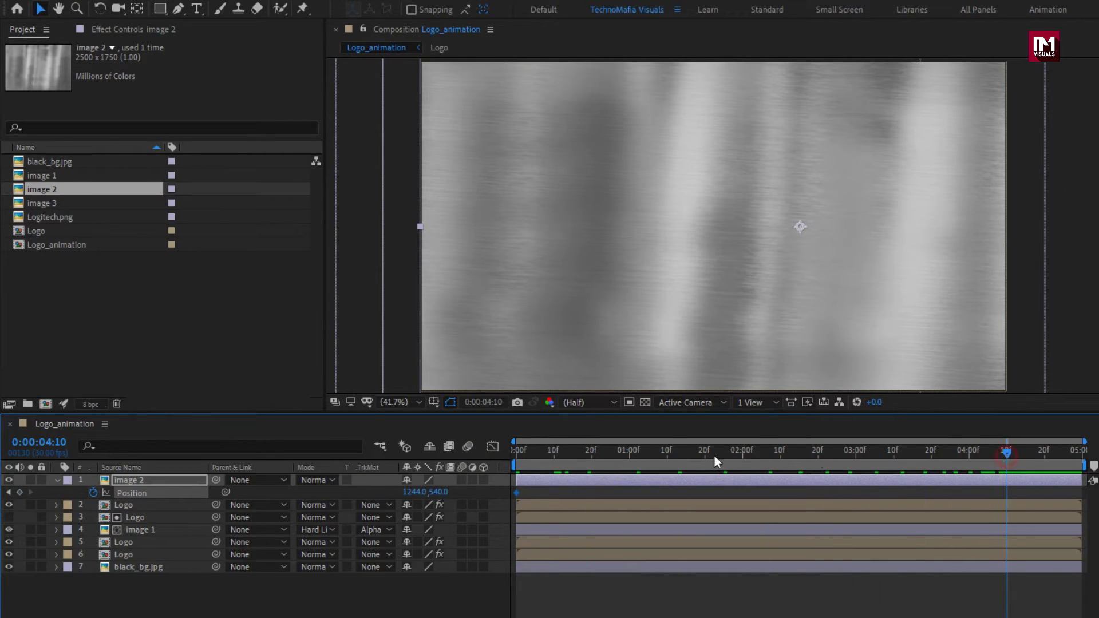
drag(418, 496, 10, 490)
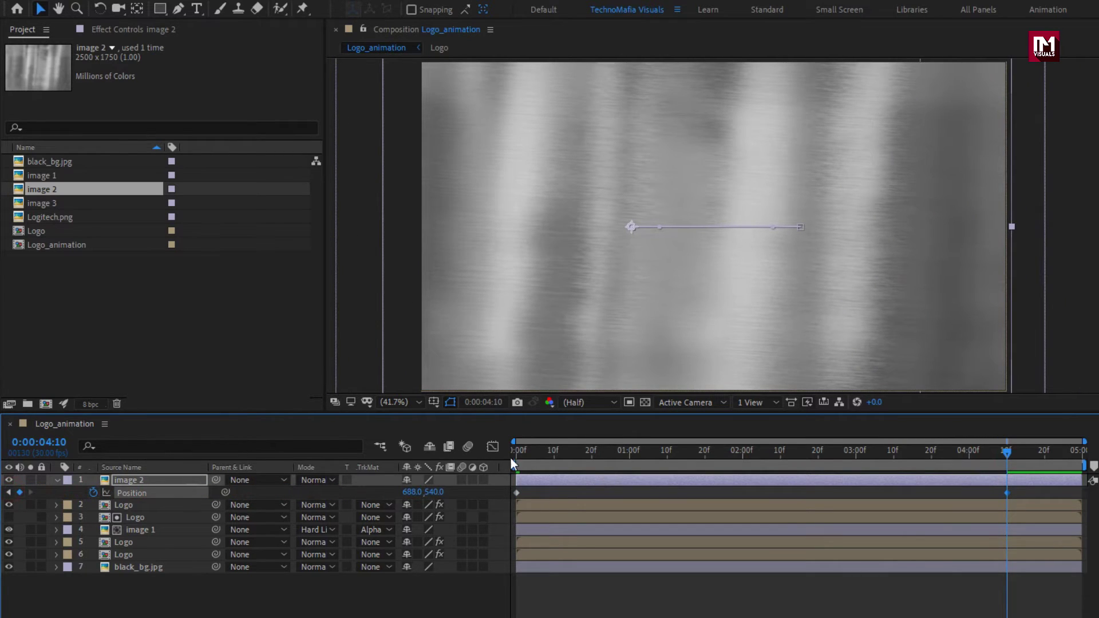
drag(518, 452, 916, 466)
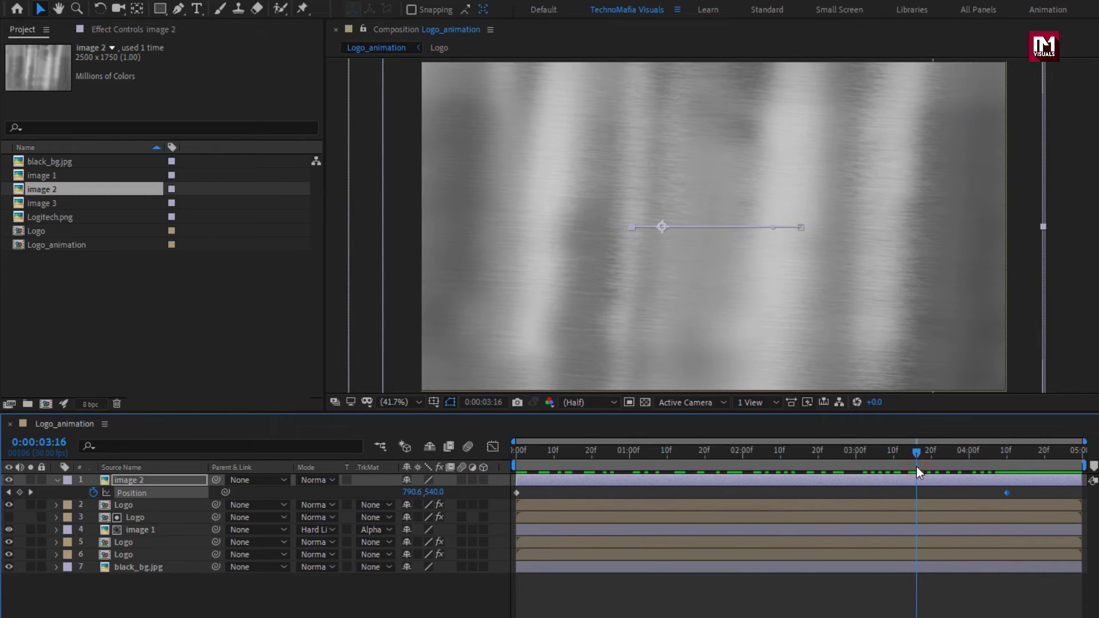
Step: Apply Easy Ease to both of image 2's Position keyframes
drag(1014, 488, 515, 494)
right_click(517, 492)
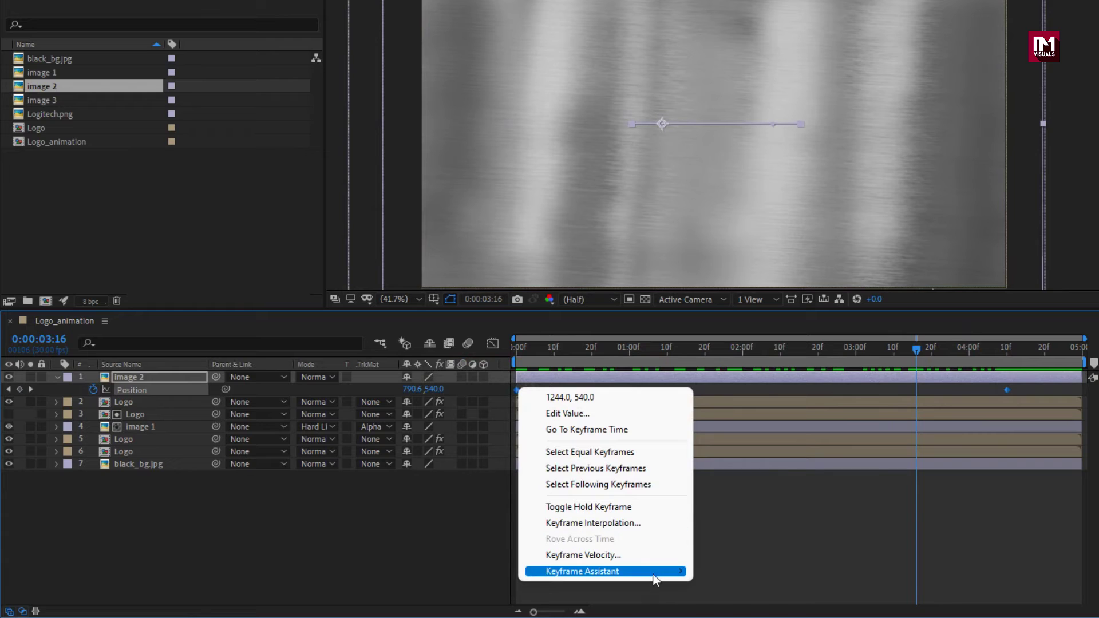
mouse_move(680, 573)
click(724, 462)
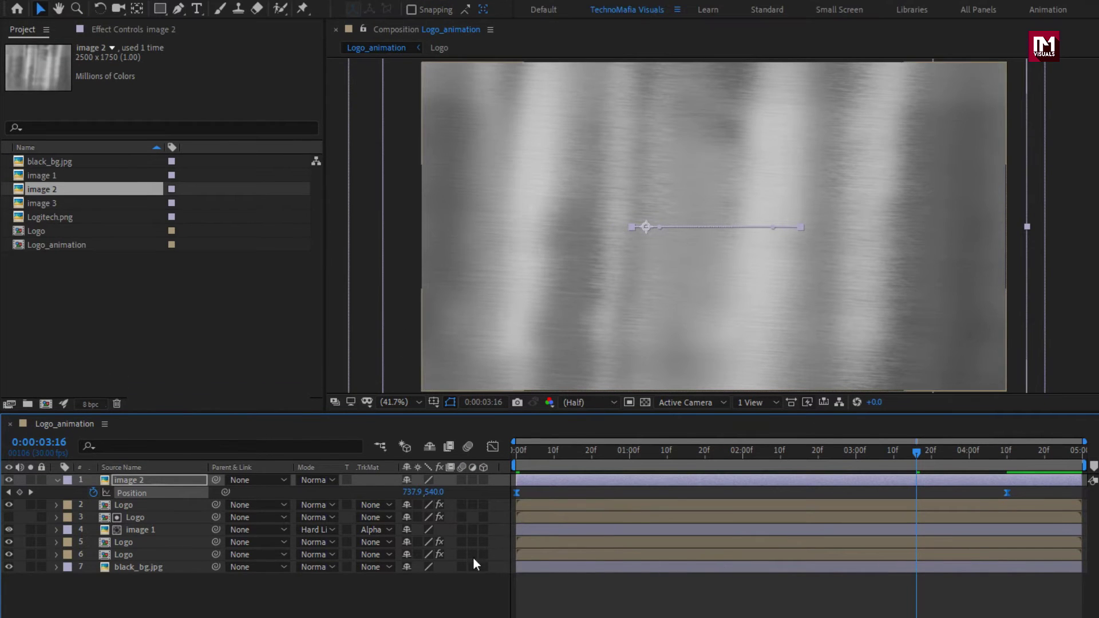
Step: Apply Fast Box Blur to image 2 with Blur Radius 10 and Repeat Edge Pixels enabled, and preview it
click(128, 480)
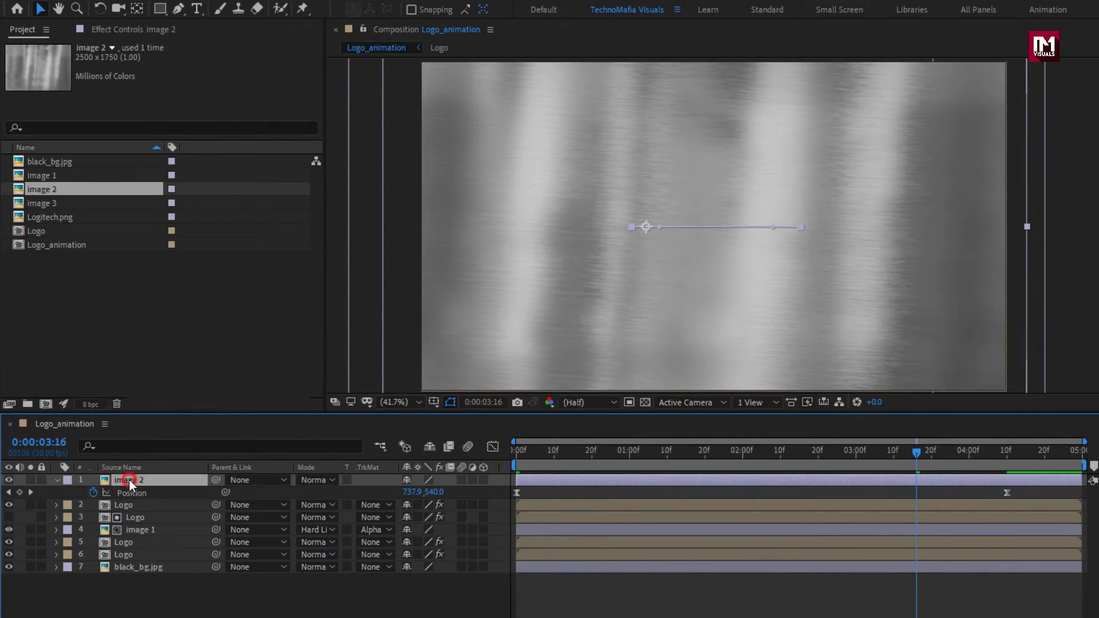
click(58, 479)
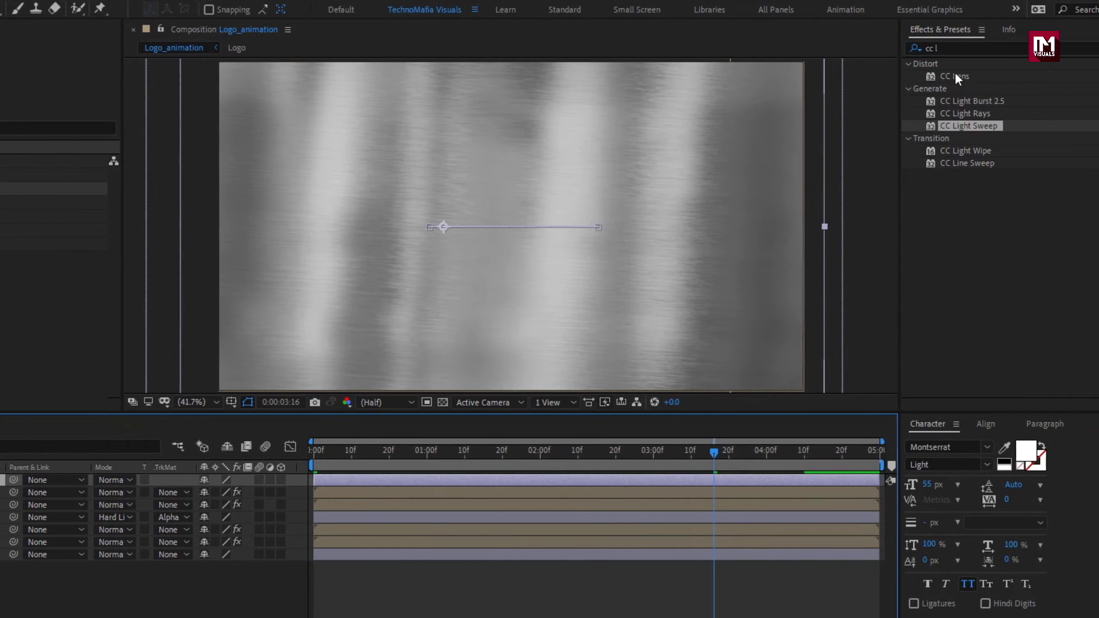
click(890, 48)
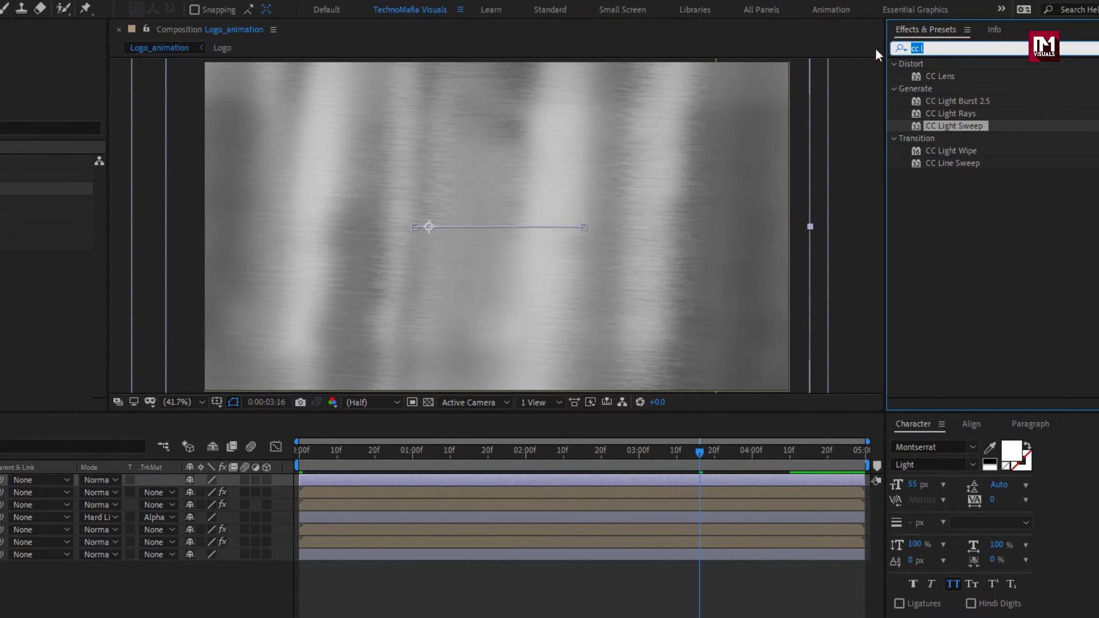
text(fast)
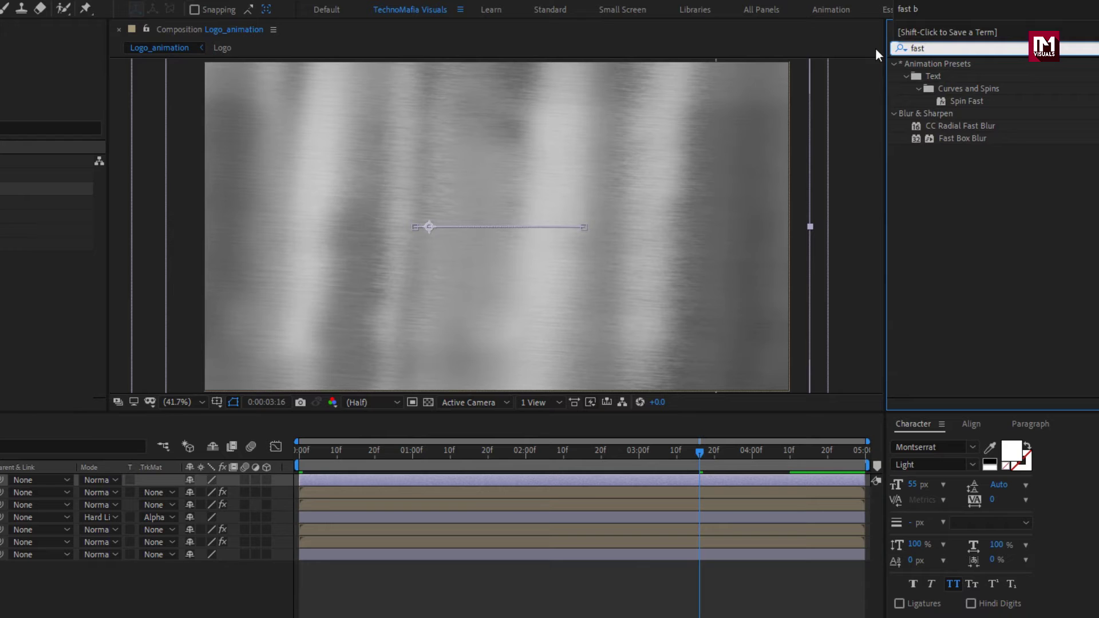
double_click(958, 138)
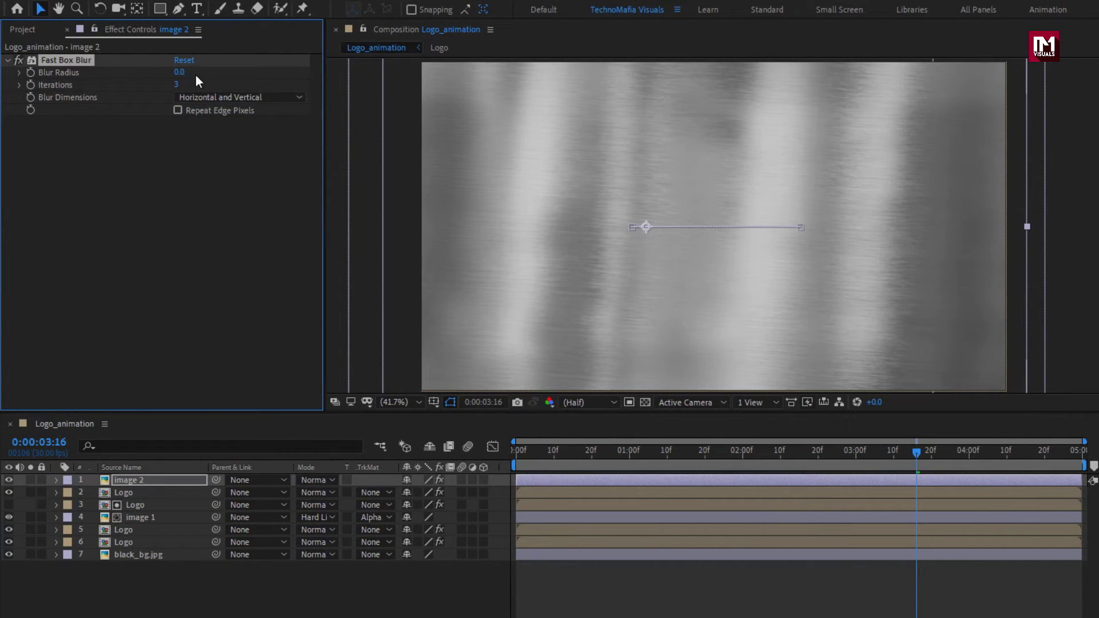
click(180, 72)
text(10)
click(156, 78)
drag(517, 452, 734, 450)
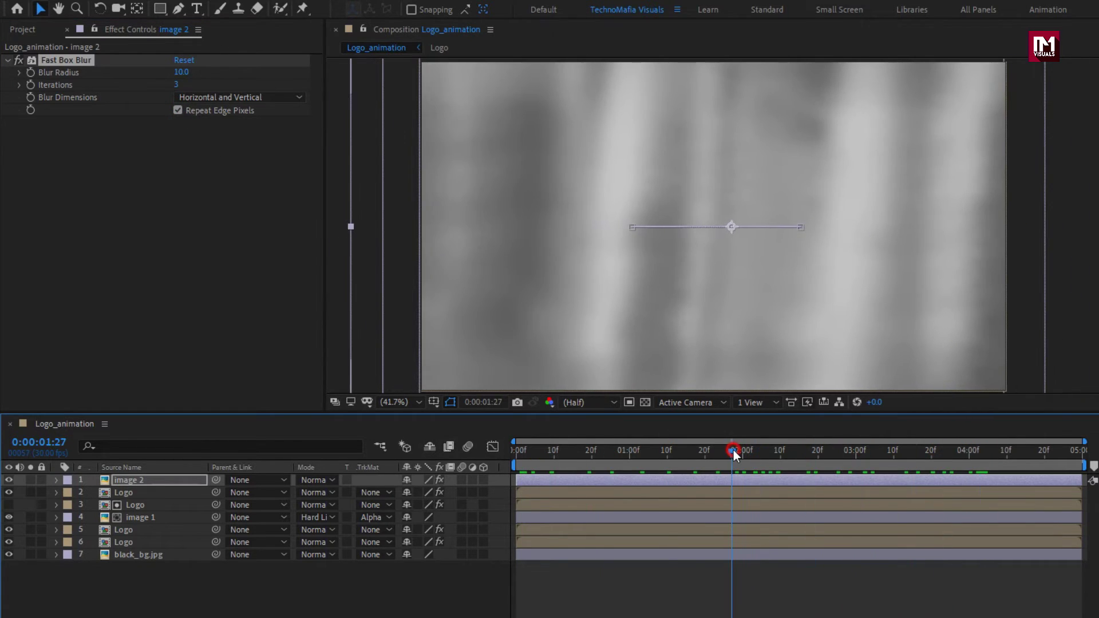
Step: Set image 2's blending mode to Add
click(129, 481)
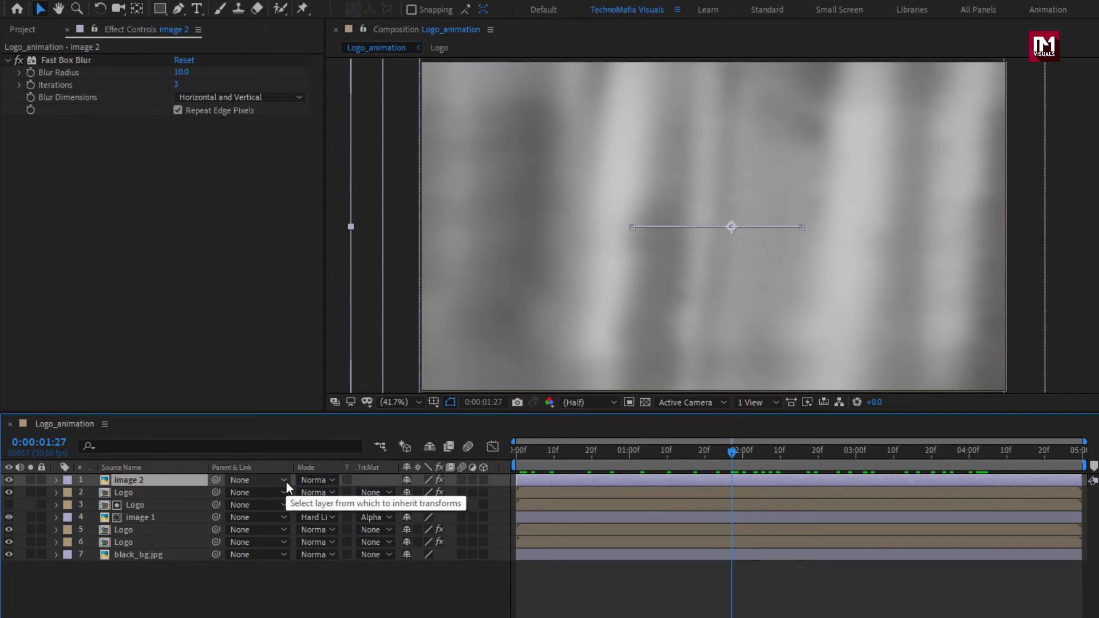
click(324, 482)
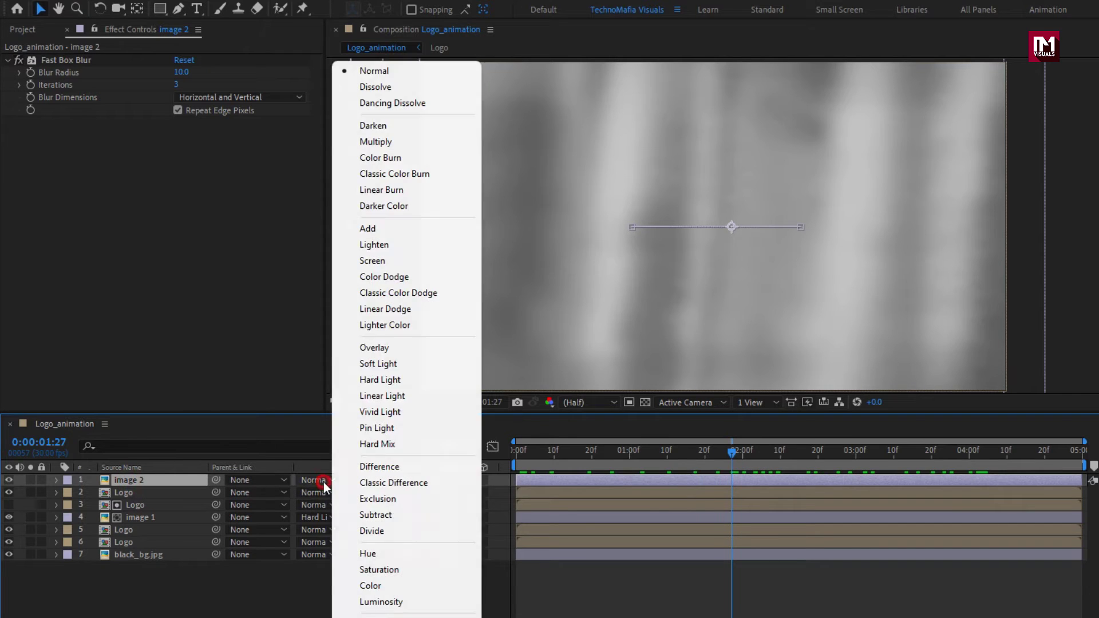
click(376, 226)
Step: Place the Logo composition as the top layer and apply the Vegas effect with Segments set to 1
click(13, 31)
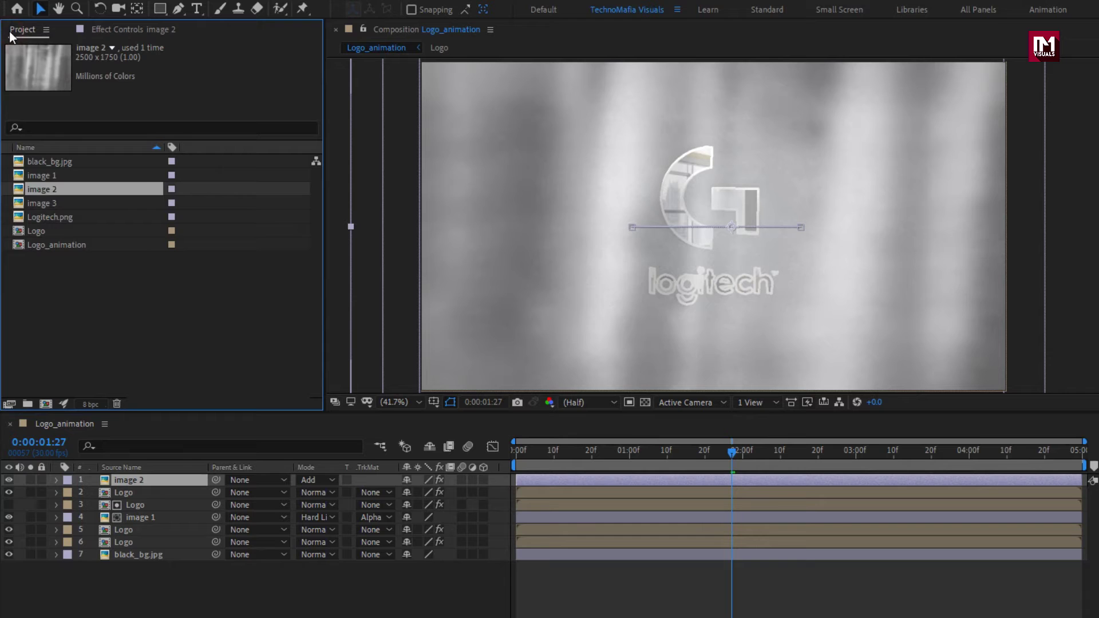
drag(38, 232, 146, 479)
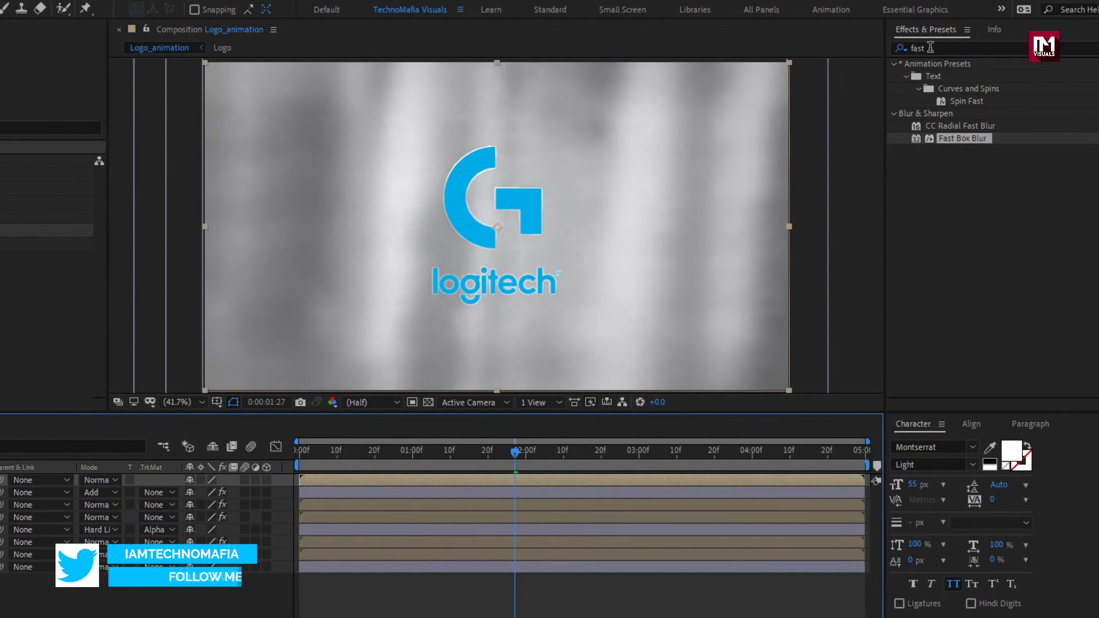
double_click(918, 48)
text(veg)
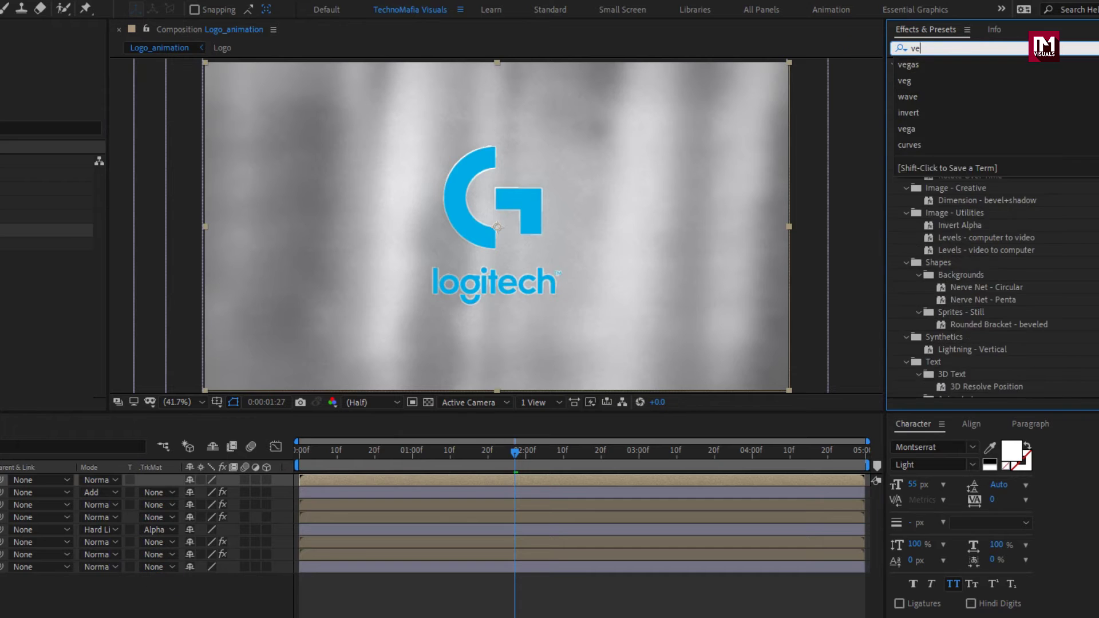
double_click(932, 75)
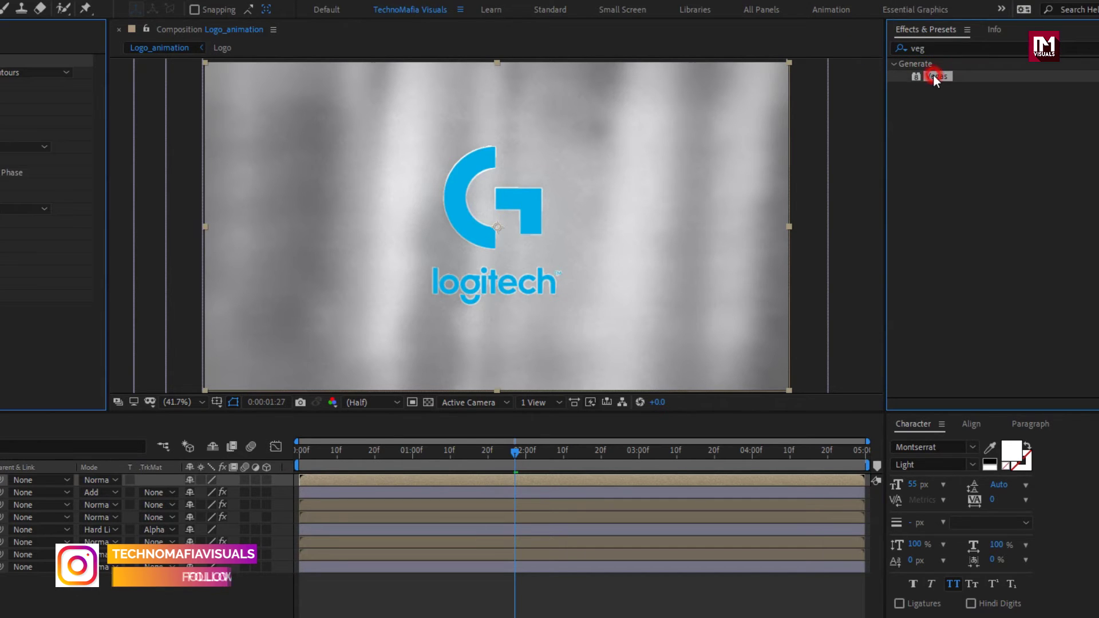
text(1)
key(Return)
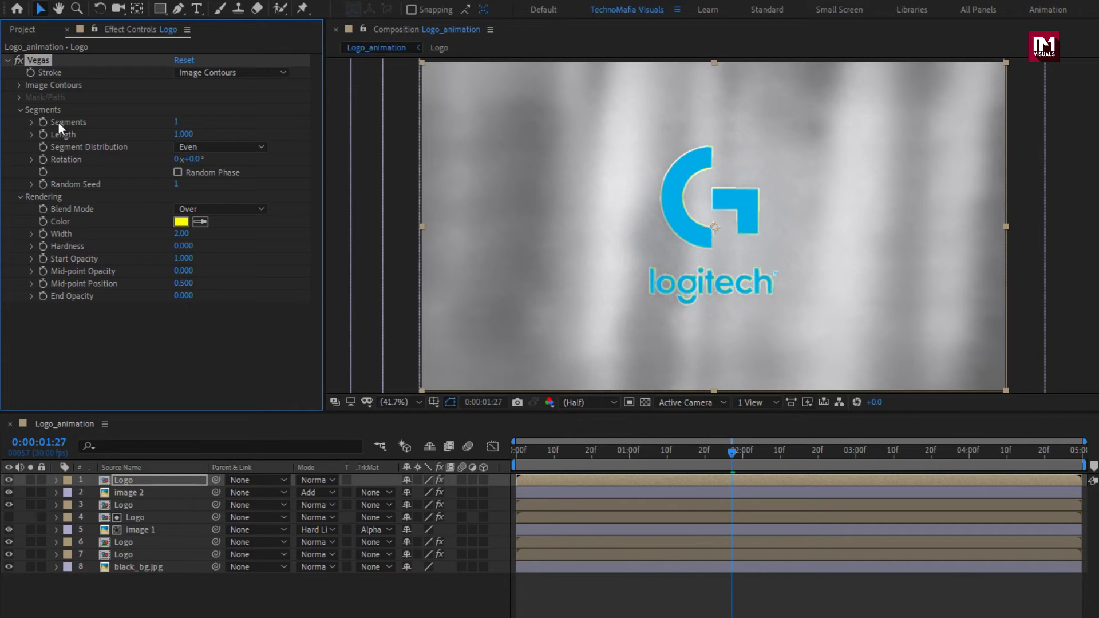
Step: Set the top Logo's Vegas contour Channel to Alpha and its rendering Blend Mode to Transparent
click(22, 84)
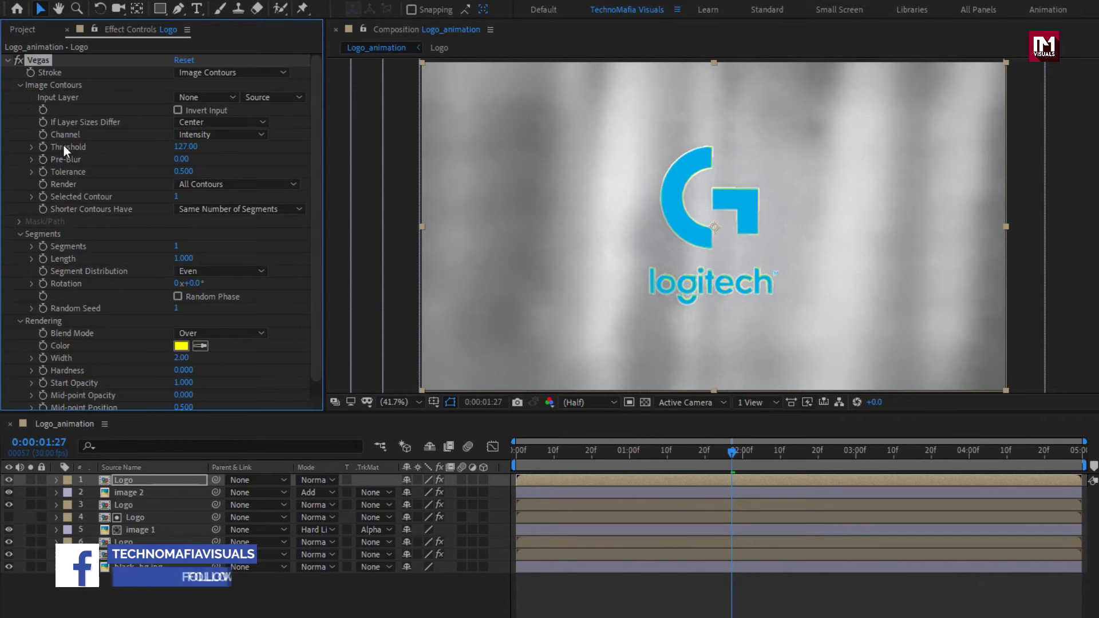
click(209, 134)
click(253, 214)
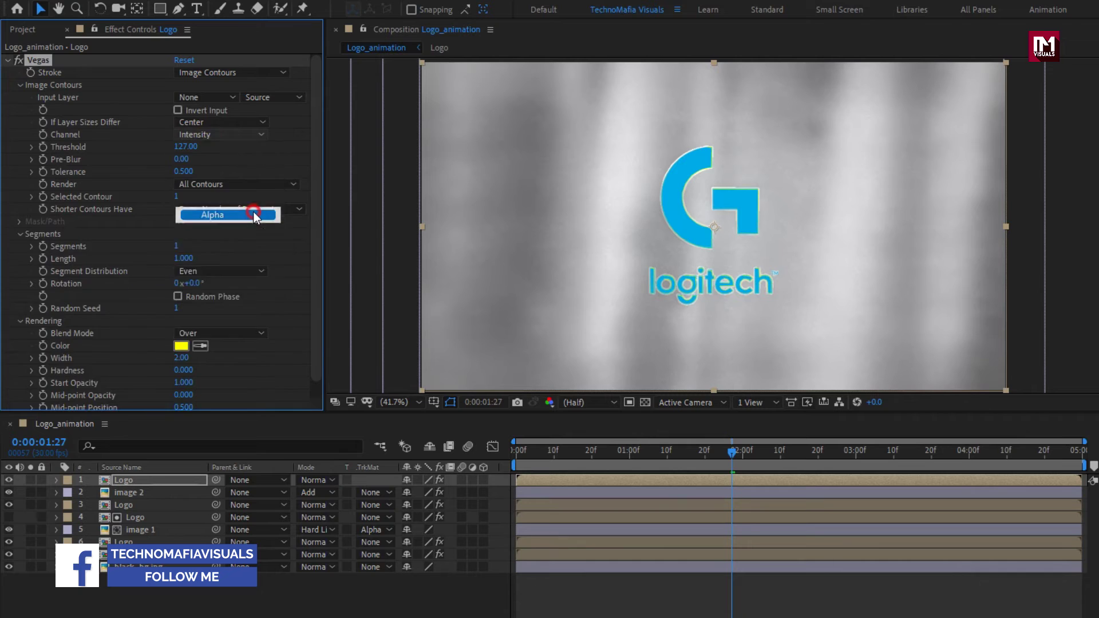
scroll(253, 211, down, 2)
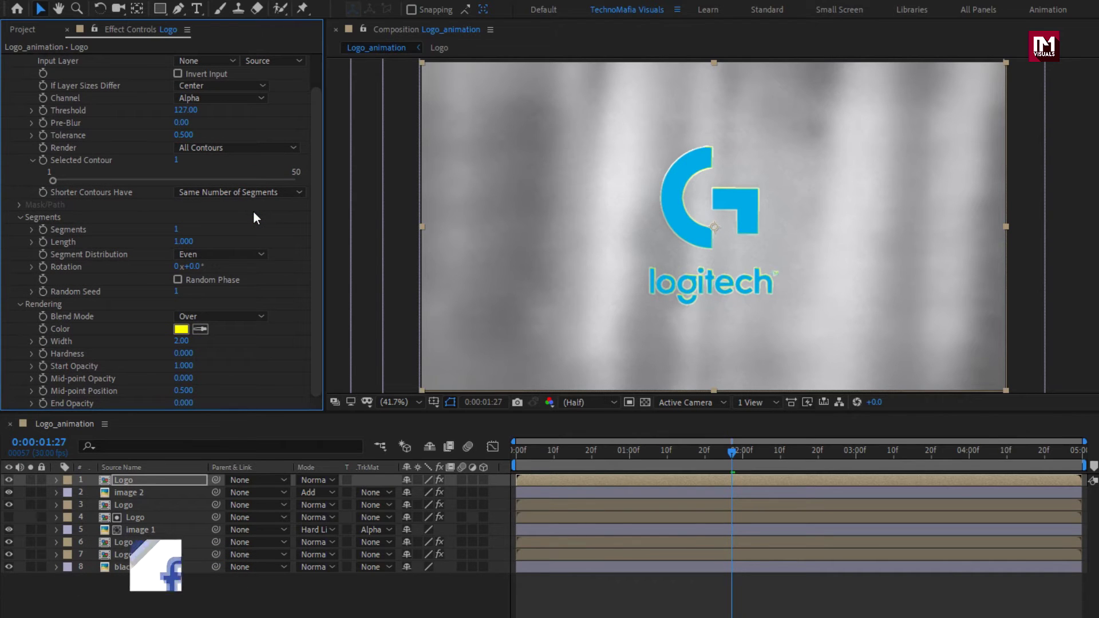
click(187, 315)
click(246, 328)
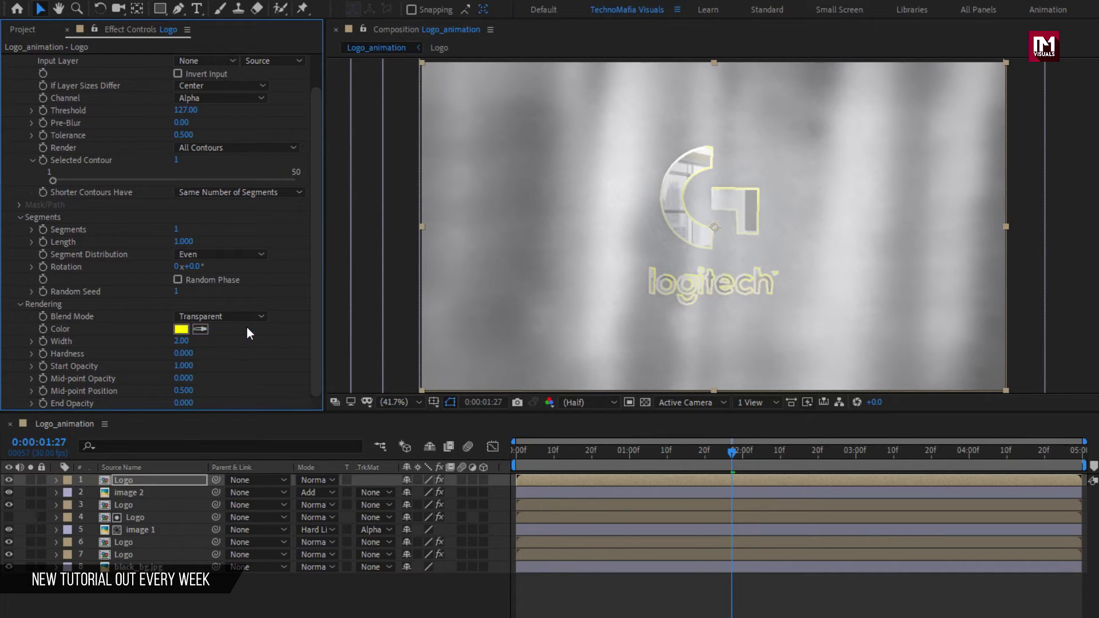
Step: Set the Vegas stroke's Width to 5 and its Color to dark gray
click(179, 342)
text(5)
key(Return)
click(180, 329)
drag(177, 326, 36, 362)
click(350, 215)
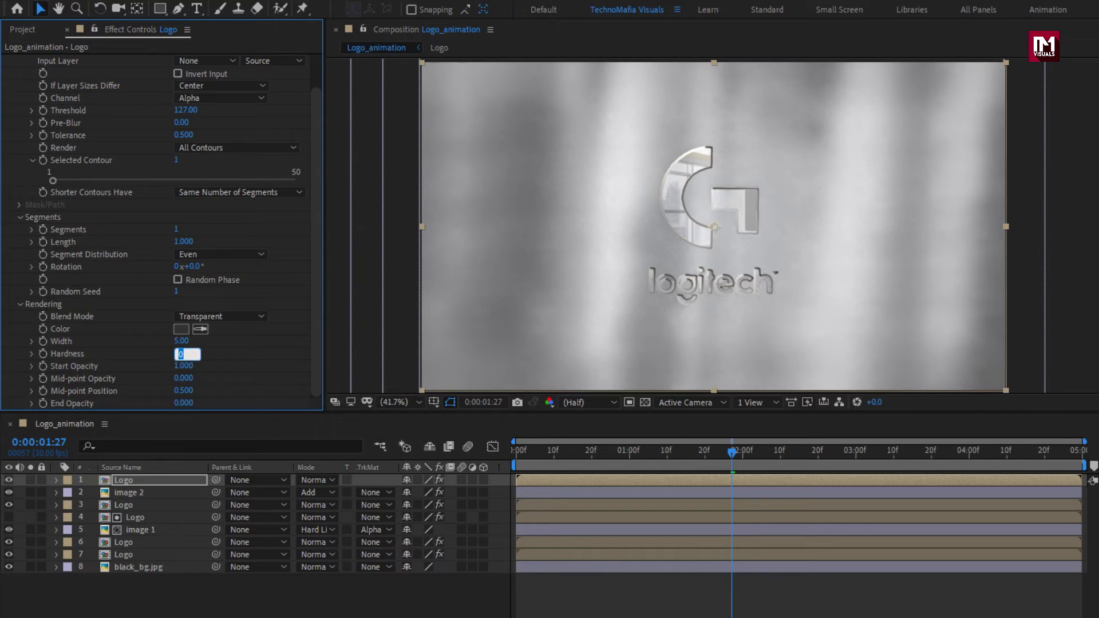
Step: Set the Vegas Hardness, Mid-point Opacity and End Opacity to 1
text(1)
key(Return)
click(182, 378)
text(1)
key(Return)
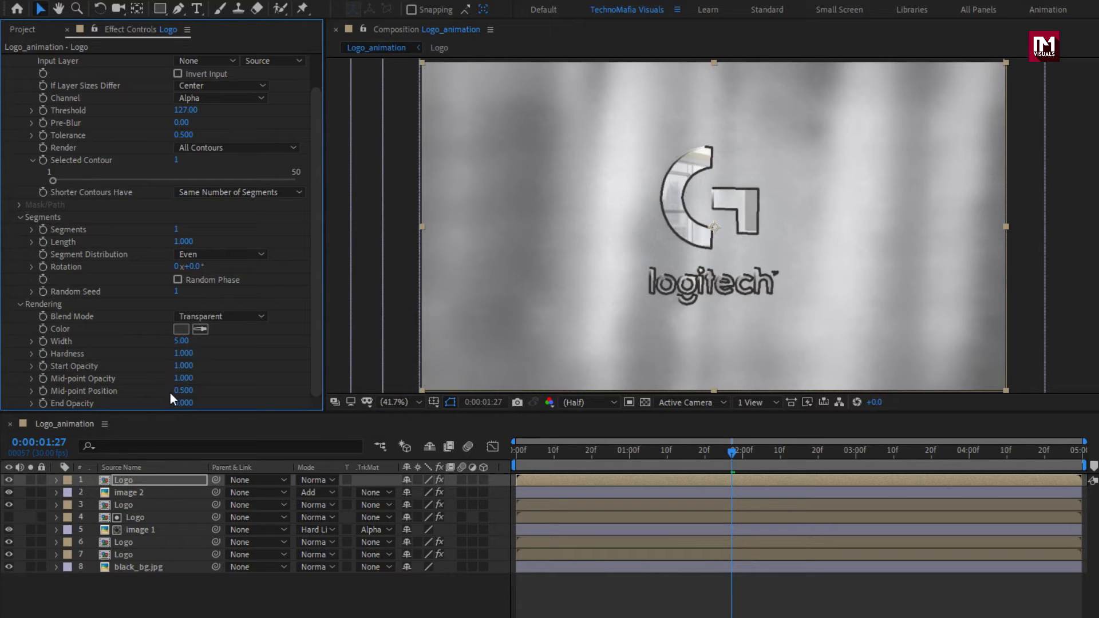
text(1)
key(Return)
Step: Change the Vegas stroke Color to 3F3F3F and preview the outline at an earlier time
click(179, 342)
click(181, 330)
mouse_move(49, 349)
mouse_down()
mouse_move(40, 358)
mouse_move(40, 341)
mouse_move(41, 358)
mouse_move(32, 357)
mouse_up()
click(338, 216)
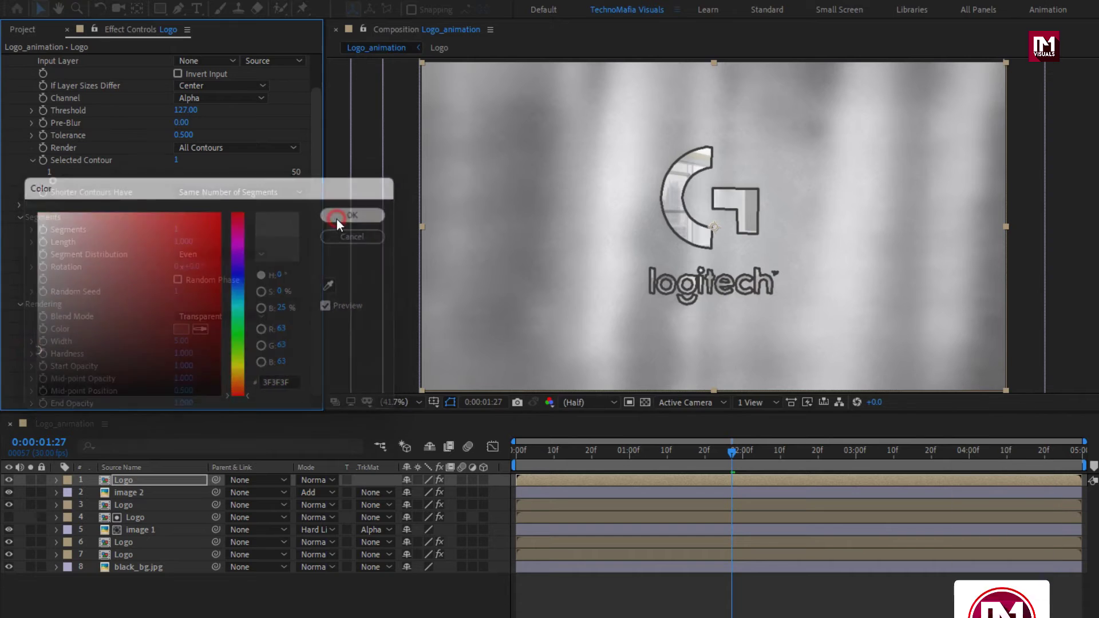
drag(720, 452, 578, 448)
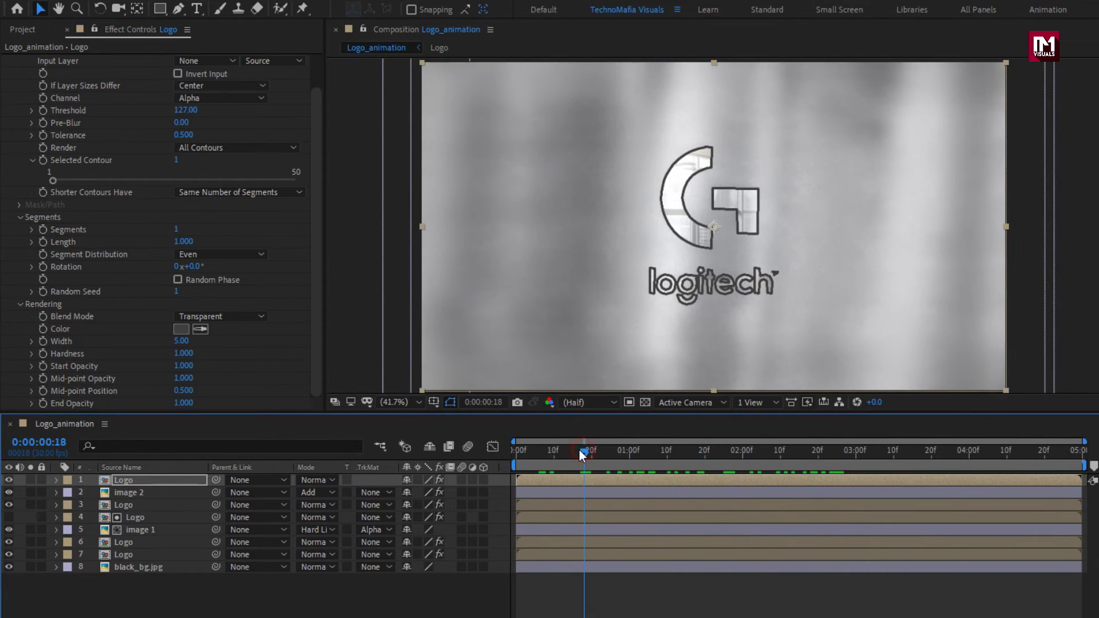
Step: Set image 2's track matte to Alpha Matte "Logo" and preview the matted reflection
click(129, 495)
click(367, 494)
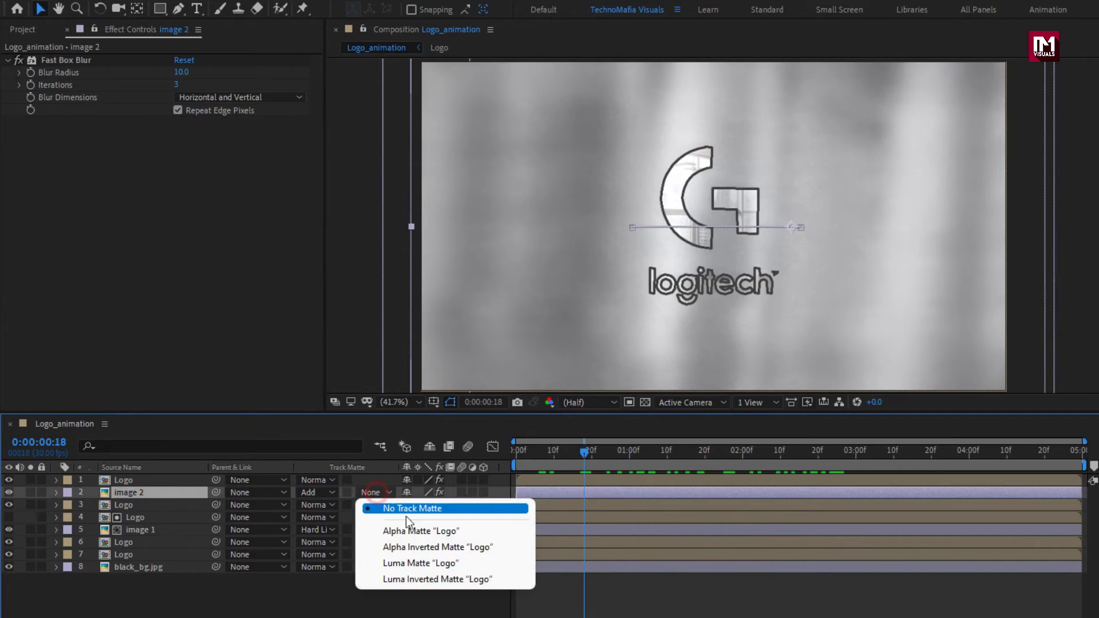
click(438, 531)
drag(539, 449, 589, 451)
Step: Place image 3 as the top layer and apply Gaussian Blur with Blurriness 80 and Repeat Edge Pixels enabled
click(23, 29)
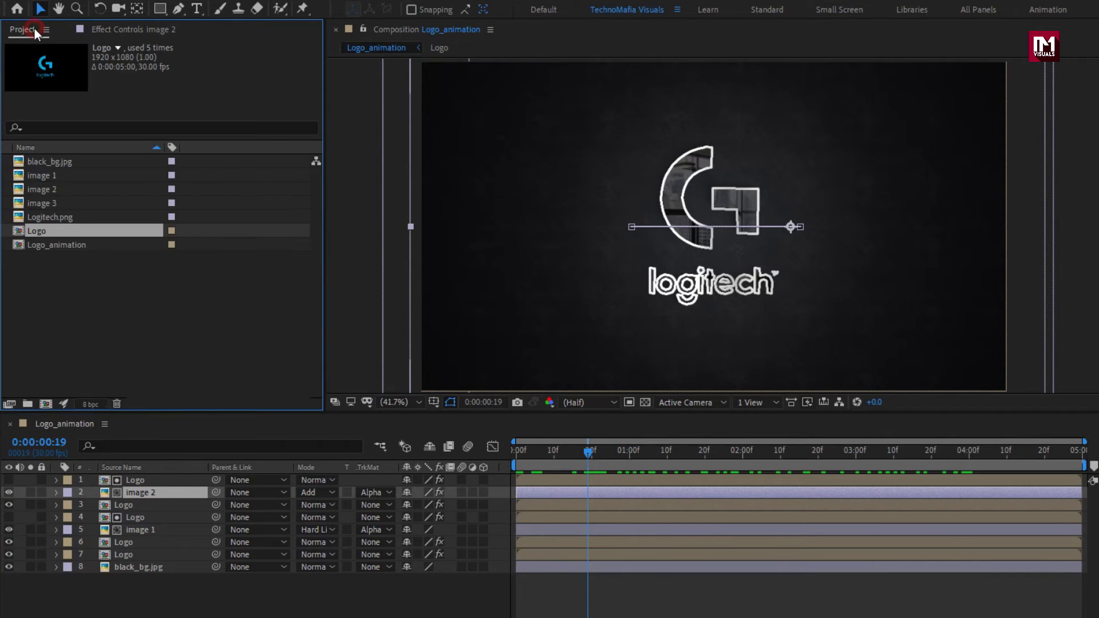
drag(53, 203, 153, 477)
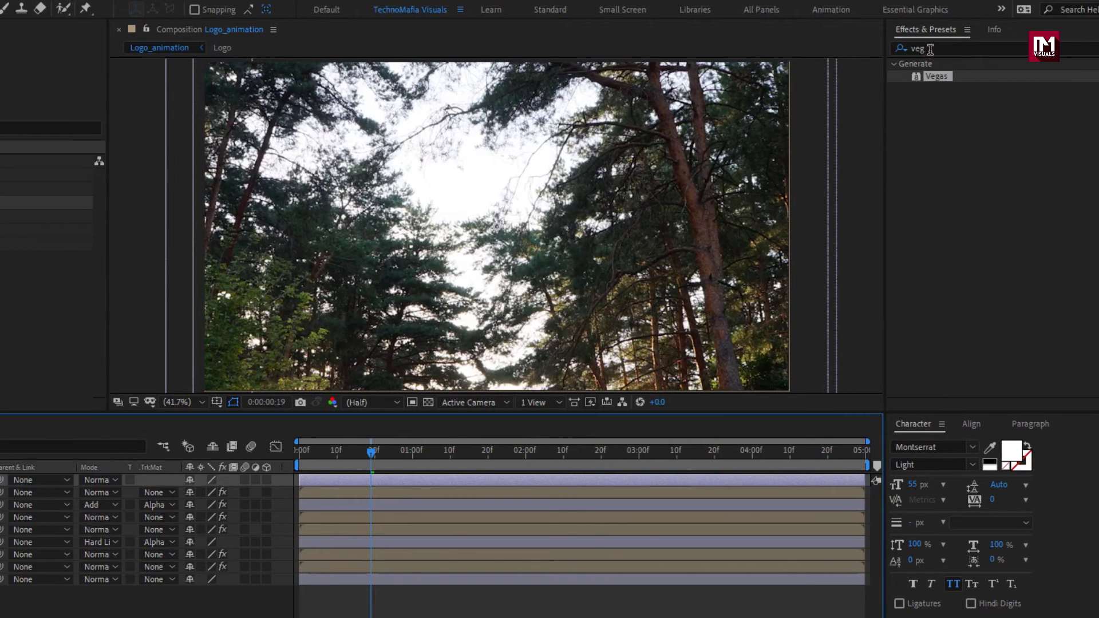
click(900, 50)
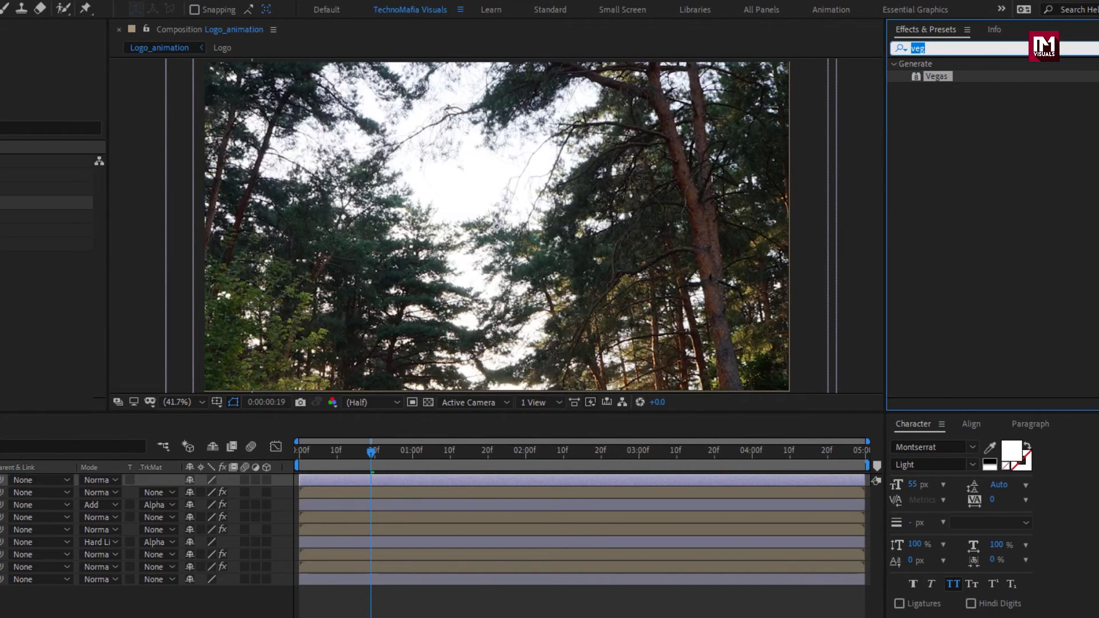
text(gau)
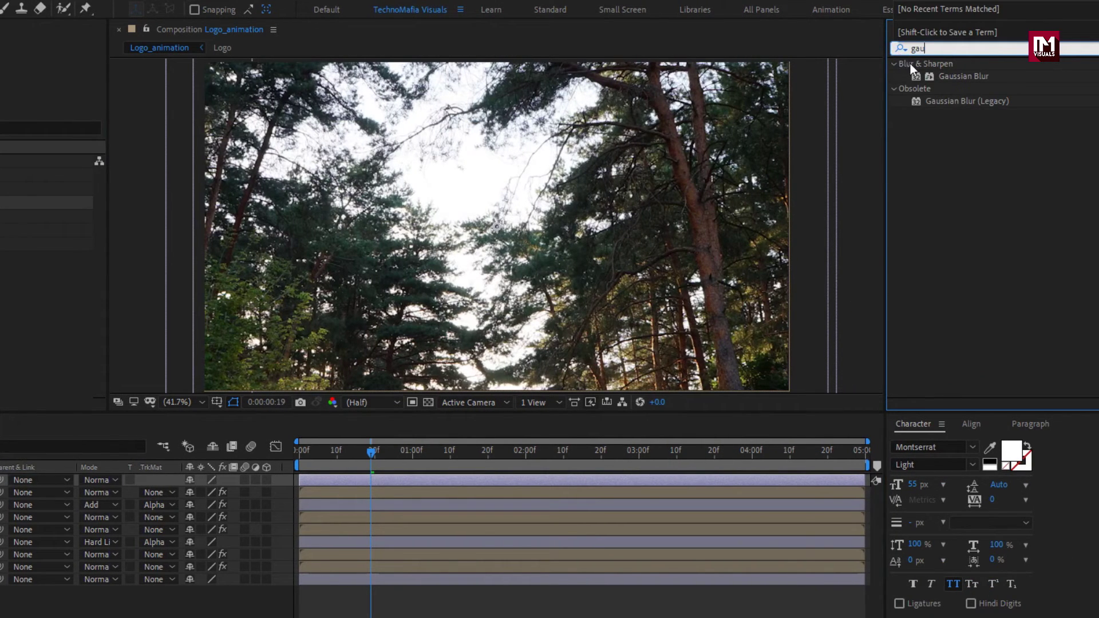
double_click(955, 76)
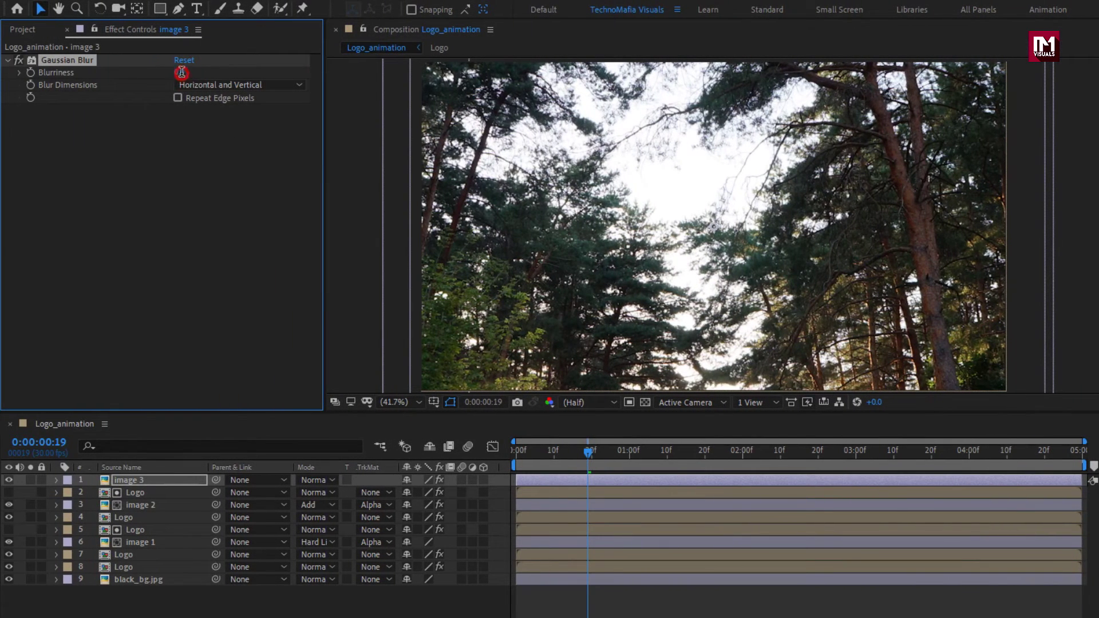
click(71, 72)
text(80)
key(Return)
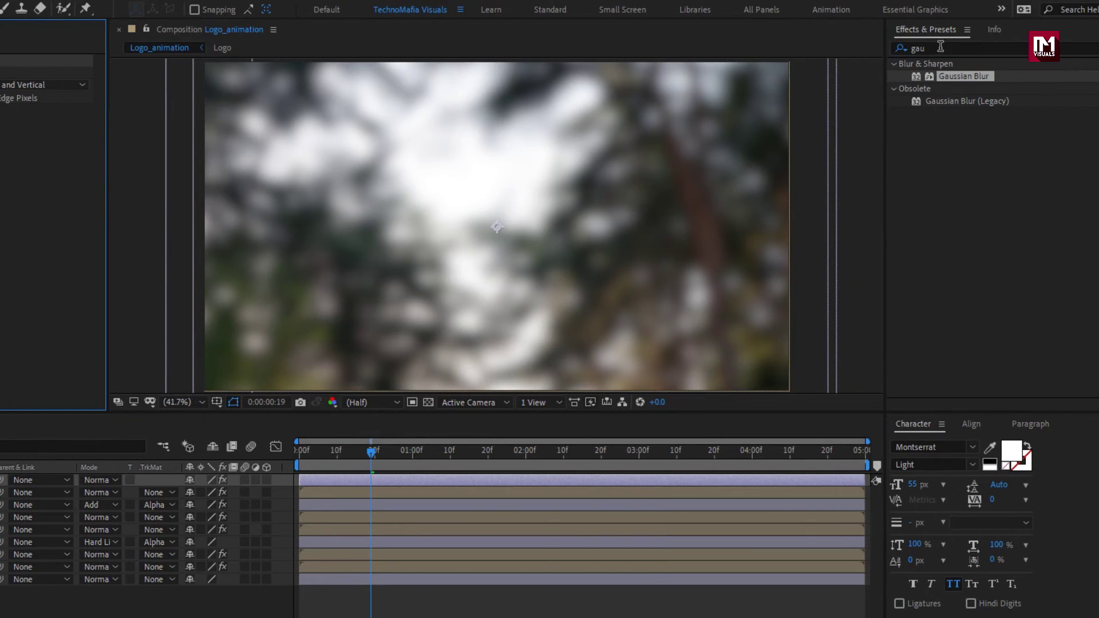
Step: Apply the Levels effect to image 3 and set its Gamma to 0.29
click(875, 48)
text(lev)
double_click(952, 138)
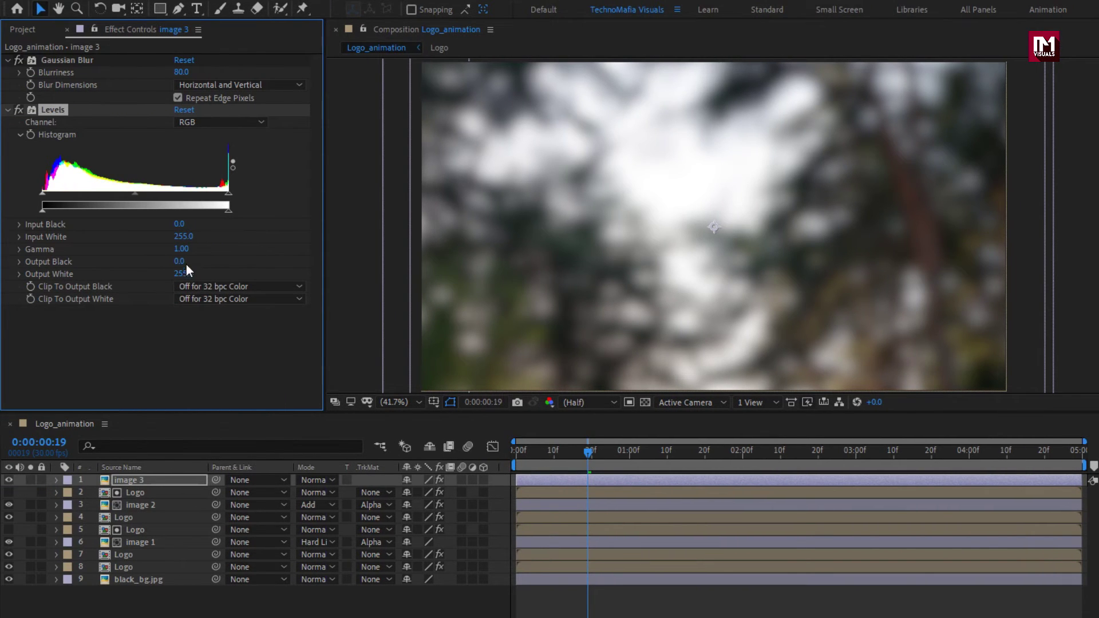
click(180, 249)
text(0.29)
key(Return)
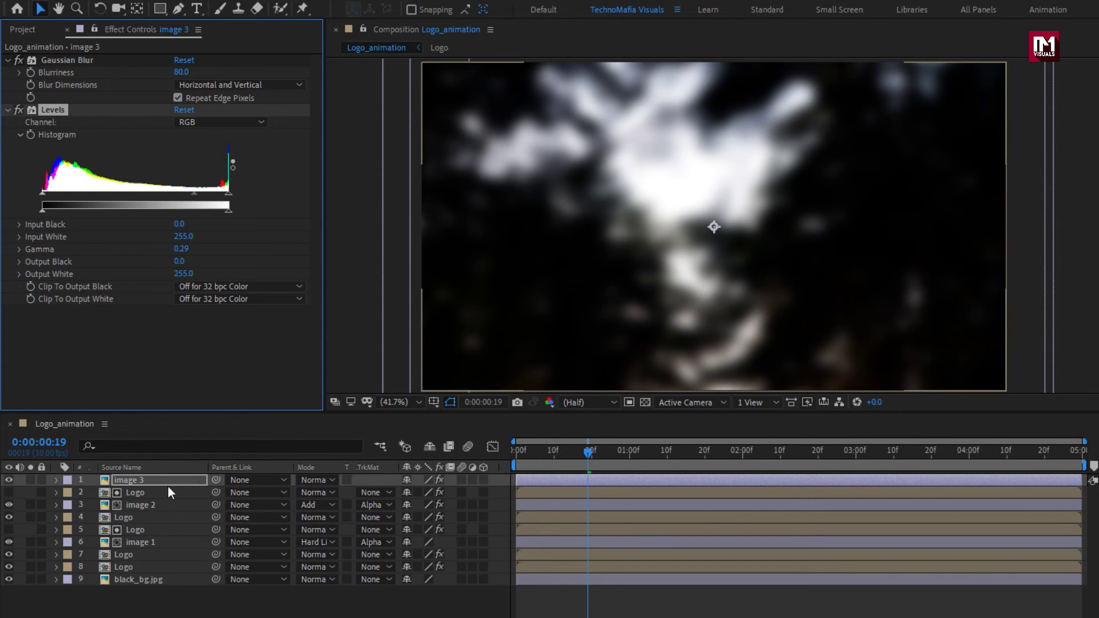
Step: Set image 3's blending mode to Add and place the Logo composition directly above it
click(318, 480)
click(367, 230)
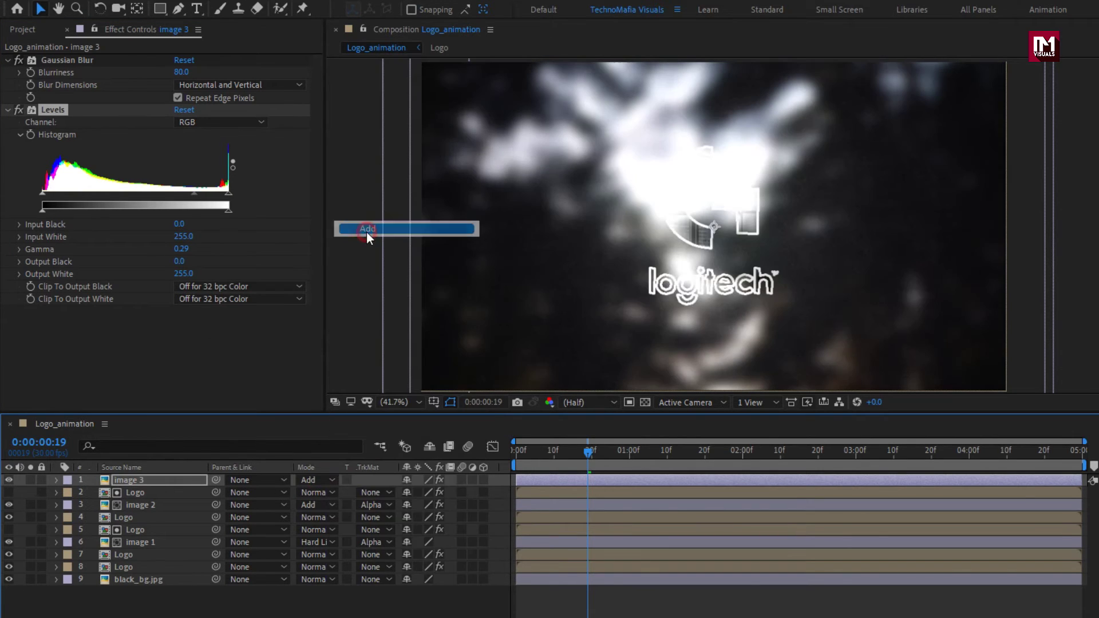
click(22, 29)
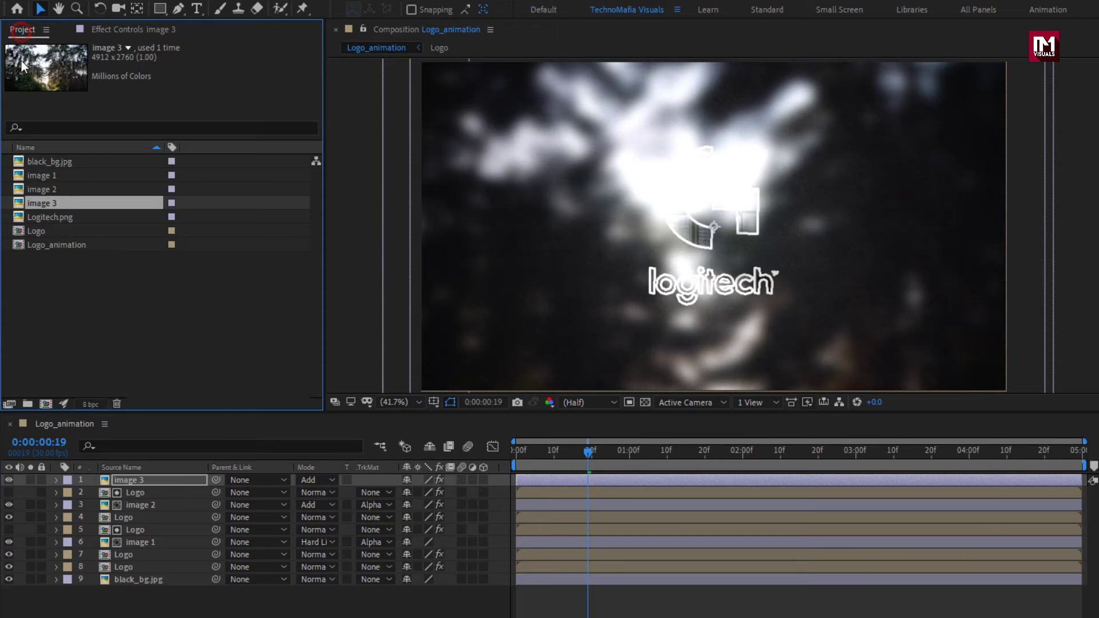
mouse_move(36, 229)
mouse_down()
mouse_move(26, 235)
mouse_move(142, 348)
mouse_move(167, 481)
mouse_up()
Step: Set a Position keyframe of 960, 540 on image 3 at 0:00:00:00
click(149, 492)
key(p)
drag(531, 460, 490, 452)
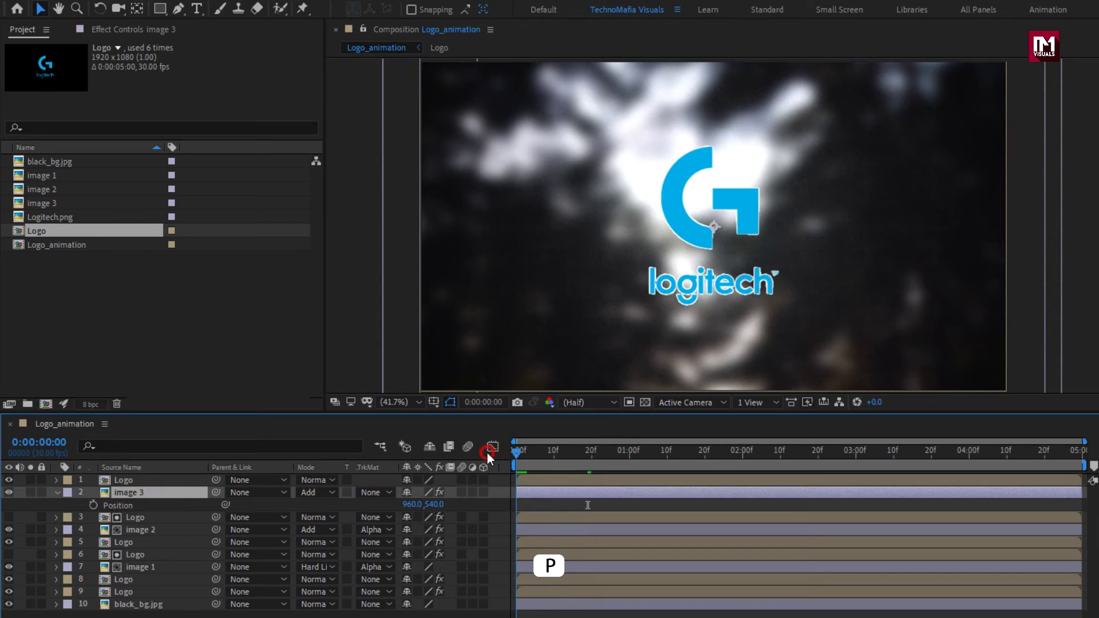
click(93, 505)
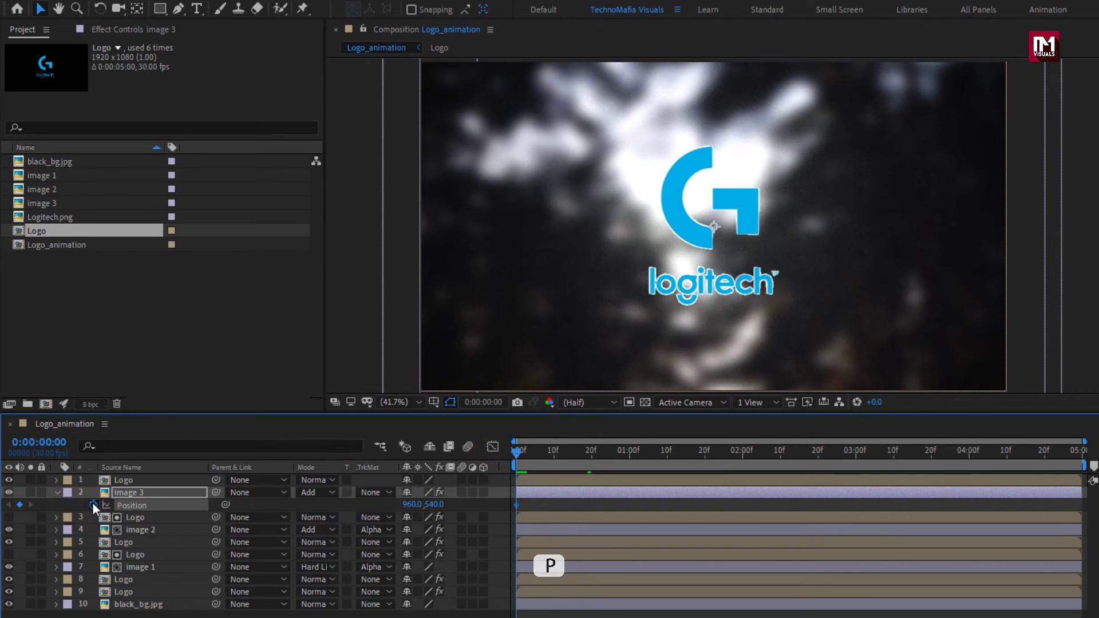
Step: Slide image 3 horizontally to the right at 0:00:04:10 to keyframe its end position, and preview the motion
drag(521, 458, 1080, 457)
drag(994, 456, 1007, 455)
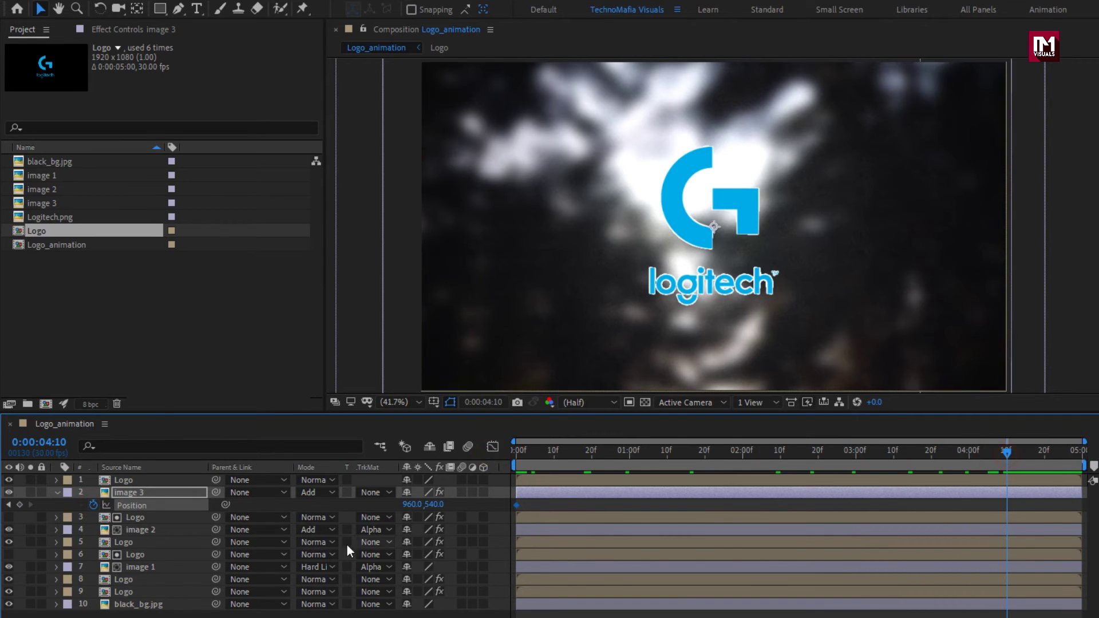
drag(410, 504, 853, 493)
drag(538, 456, 810, 456)
click(66, 493)
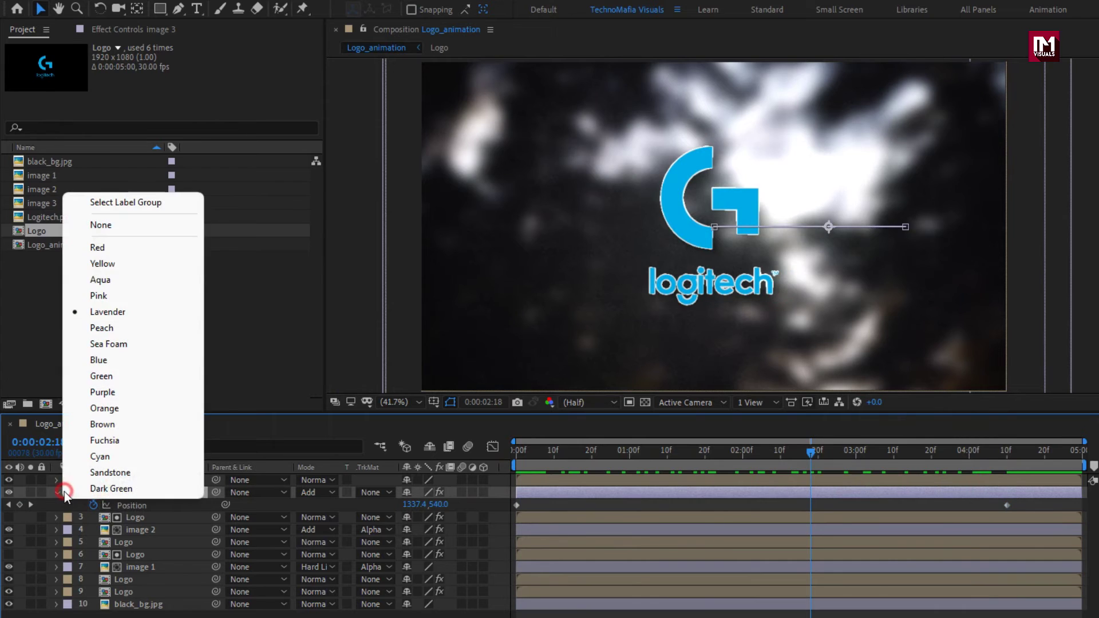
click(57, 492)
click(57, 493)
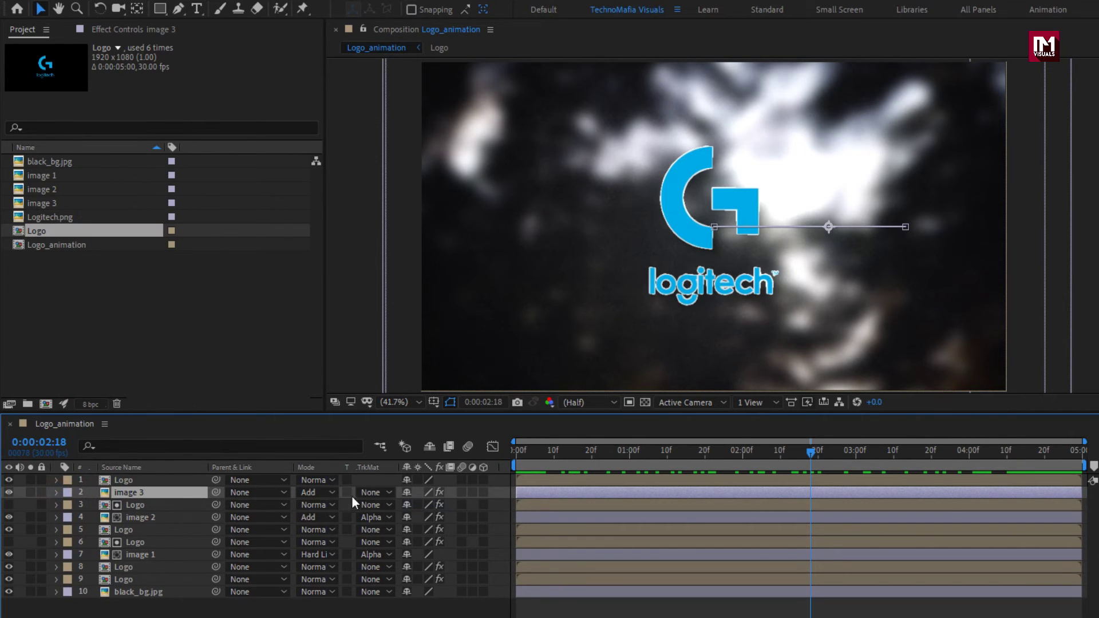
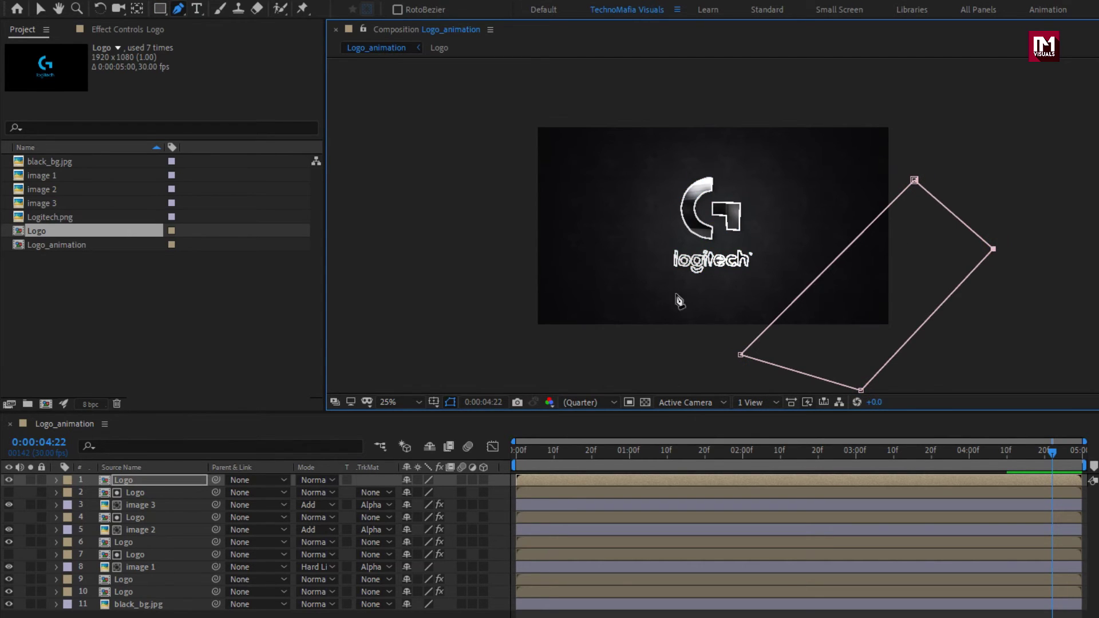
Step: Set a Mask Path keyframe for Mask 1 on the uppermost Logo layer at 0:00:01:10
click(56, 481)
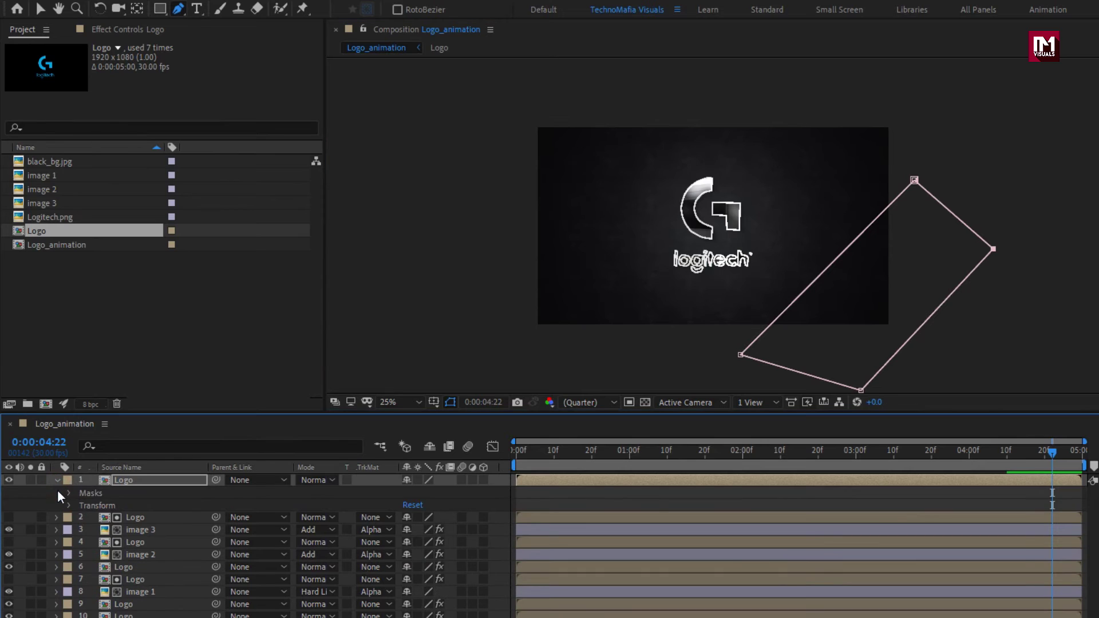
click(69, 493)
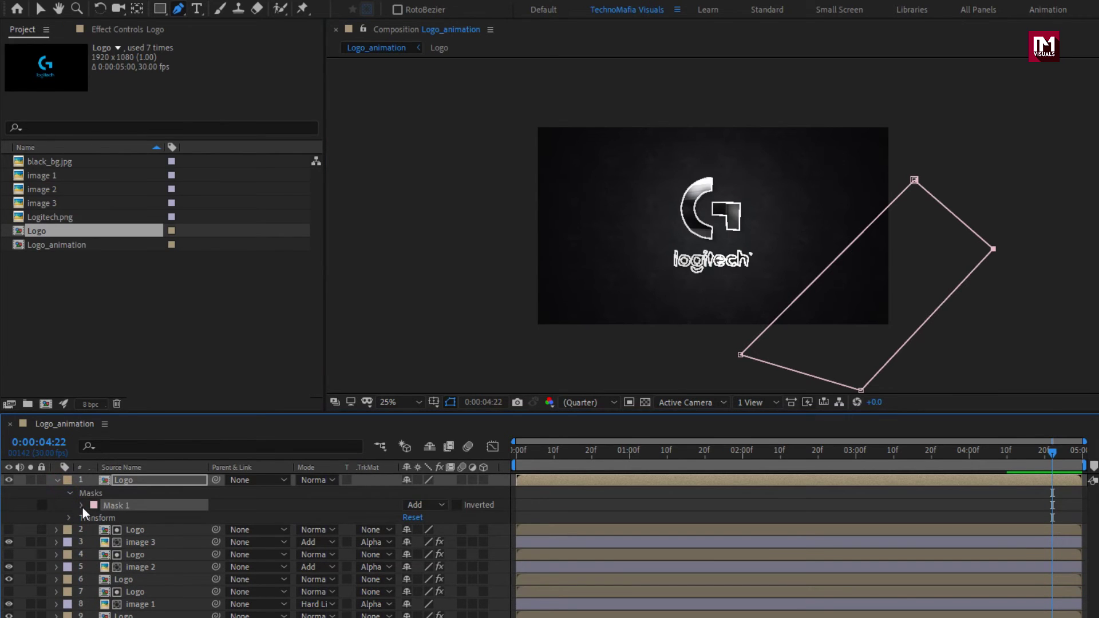
click(81, 505)
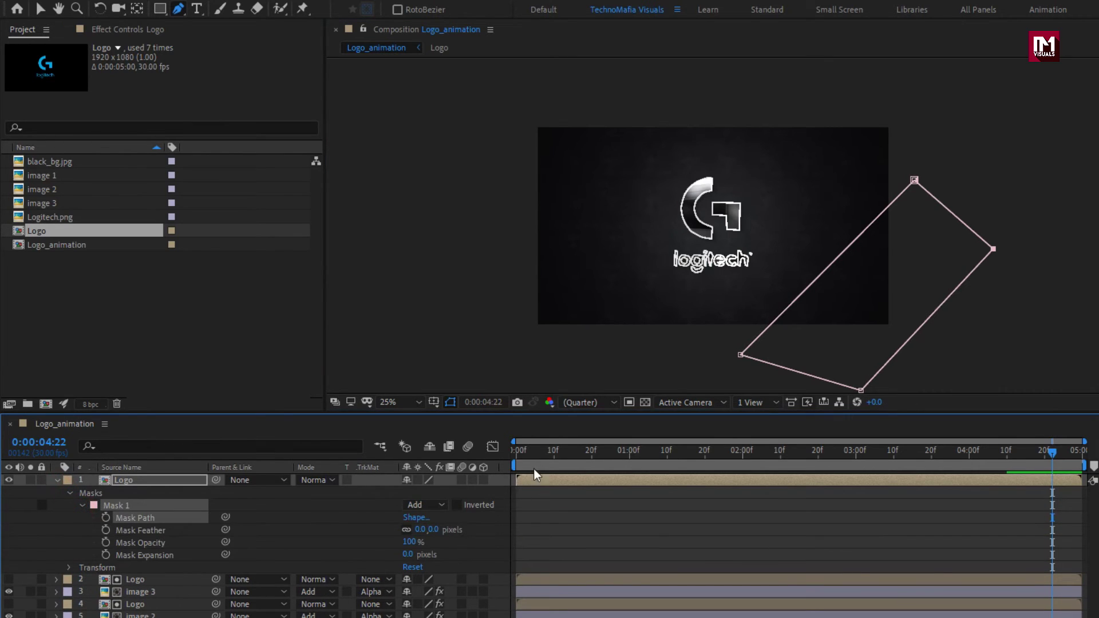
click(523, 452)
drag(517, 454, 664, 460)
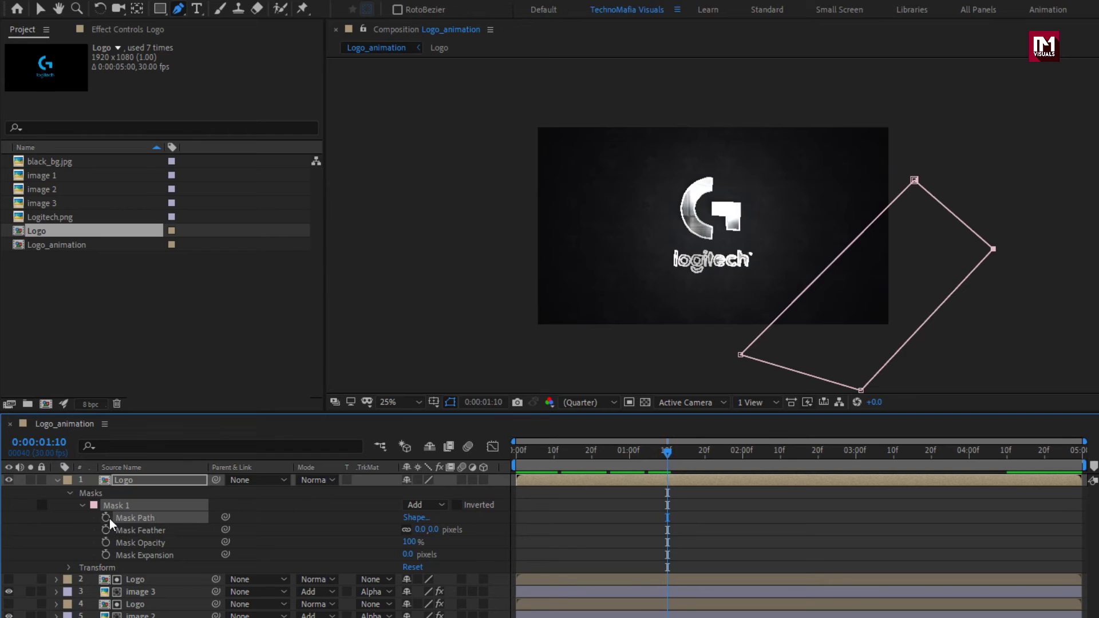
Step: At 0:00:04:10, reshape Mask 1 by moving its two upper-left vertices outward until it covers the whole logo, and preview the reveal
drag(719, 455, 951, 455)
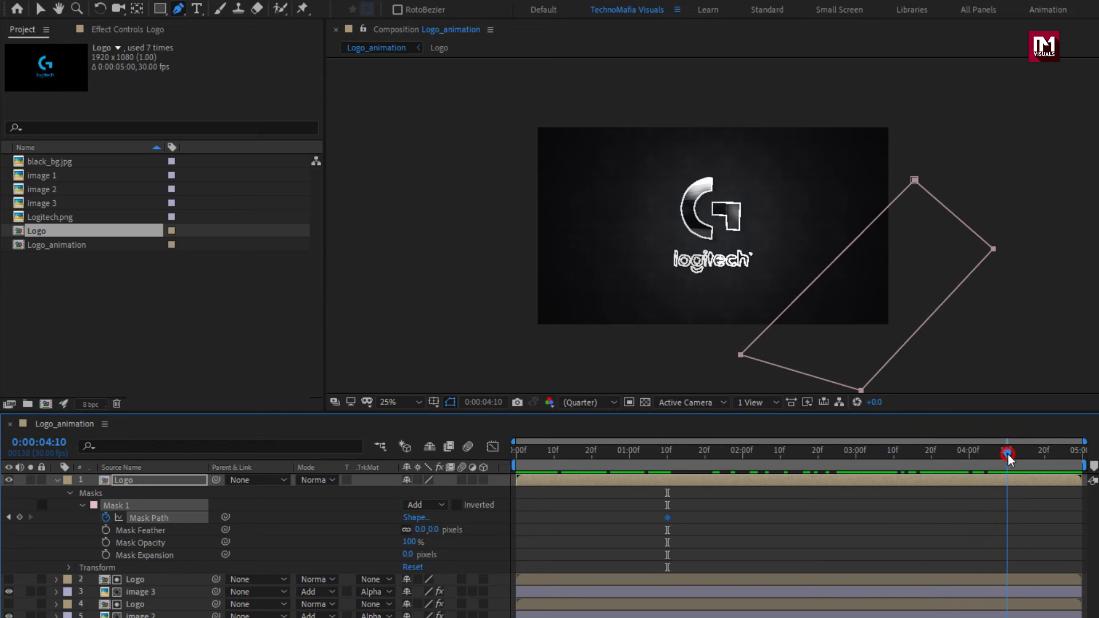
key(v)
click(742, 356)
mouse_move(741, 356)
mouse_down()
mouse_move(658, 324)
mouse_move(512, 300)
mouse_up()
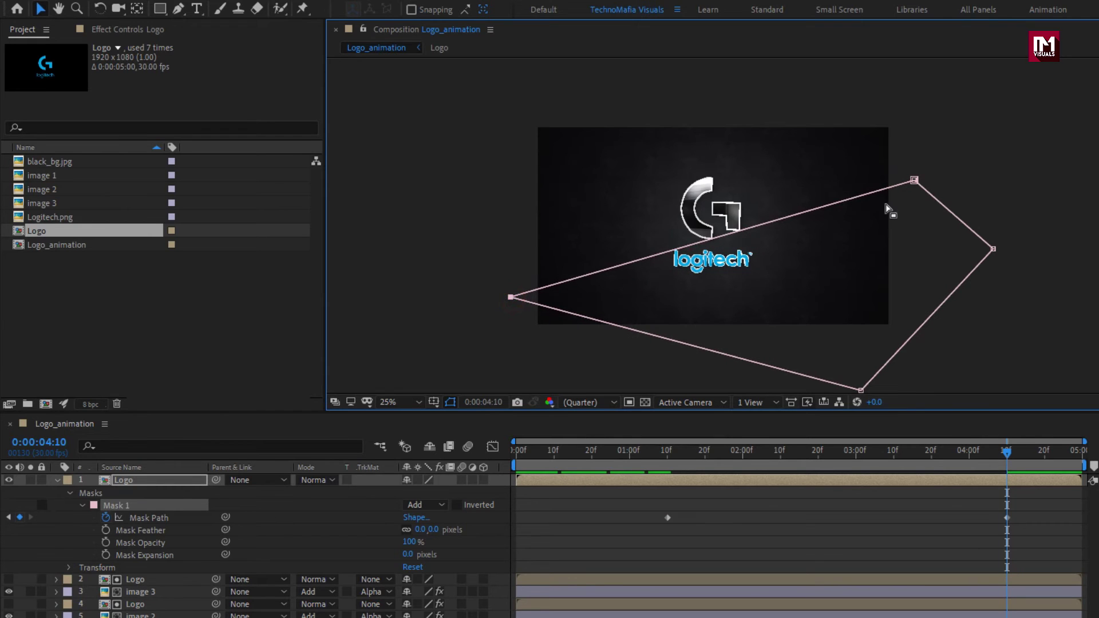
mouse_move(914, 181)
mouse_down()
mouse_move(815, 106)
mouse_move(670, 54)
mouse_up()
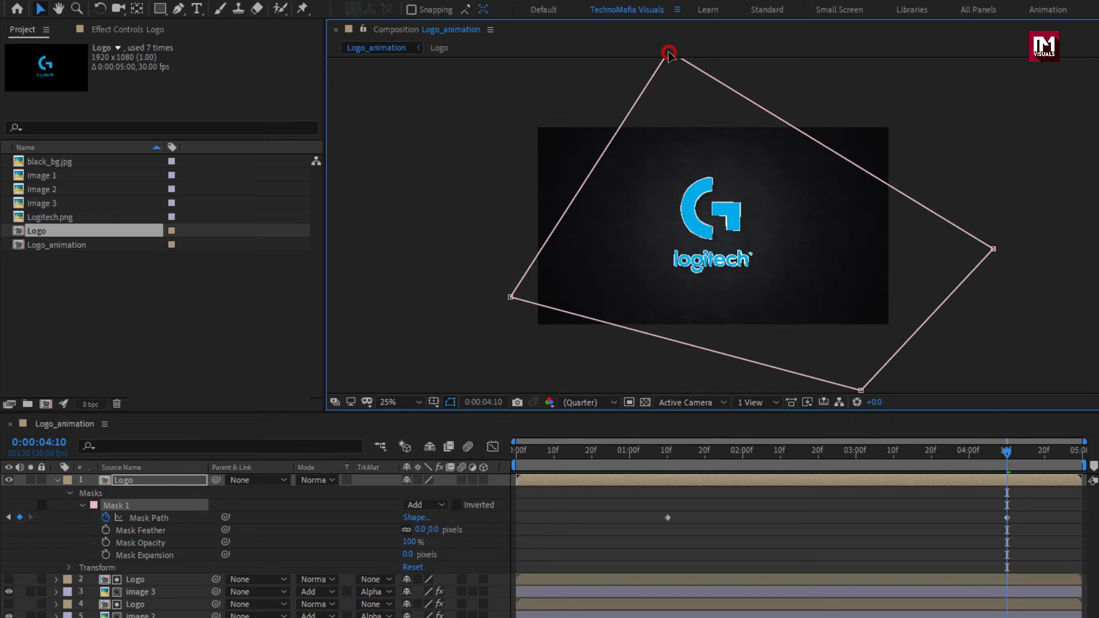
drag(672, 453, 834, 428)
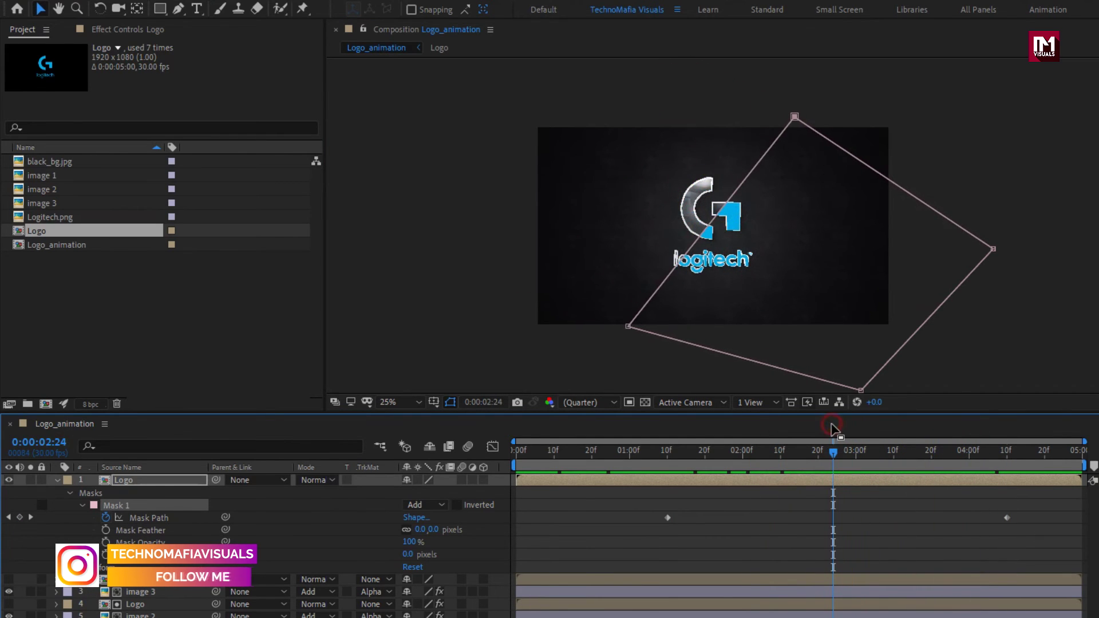
Step: Set Mask 1's Mask Feather to 280 pixels and preview the softened reveal
click(439, 532)
text(280)
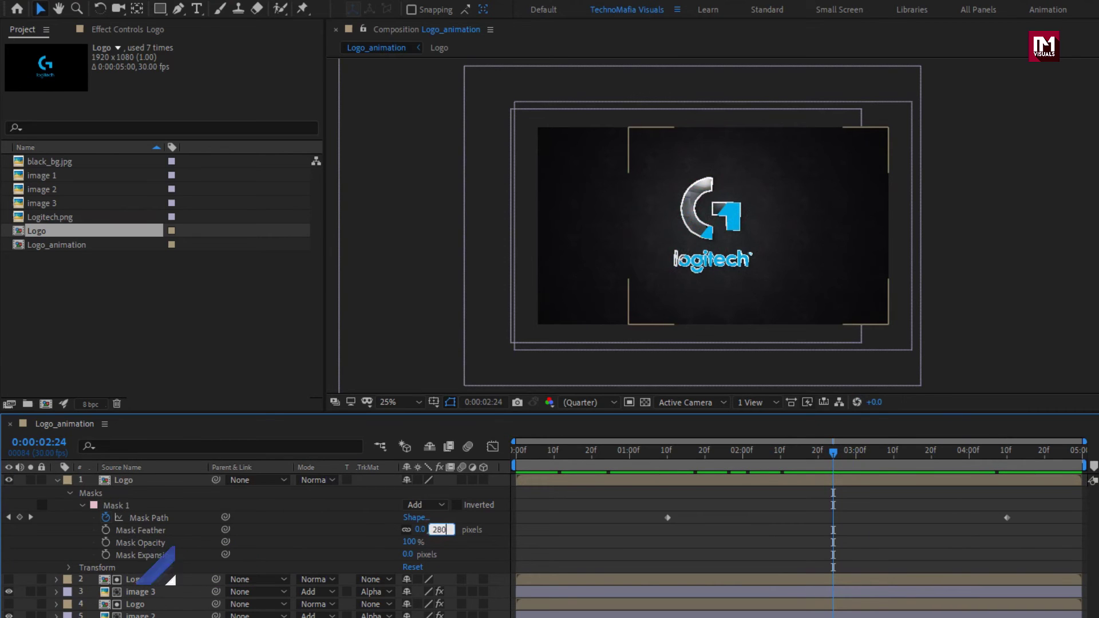
key(Return)
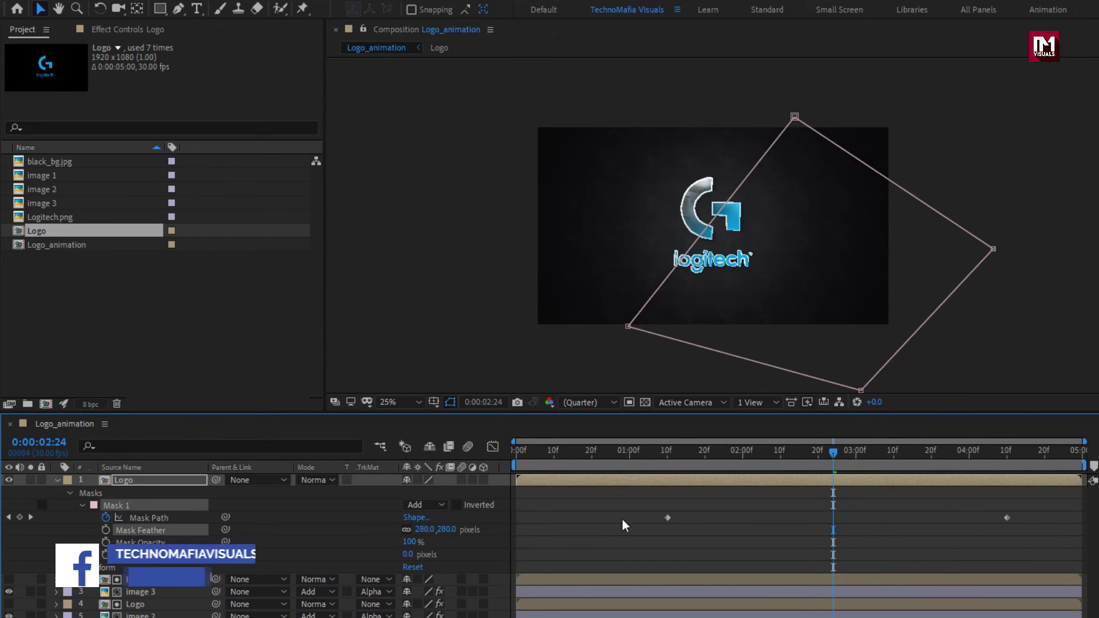
drag(713, 452, 877, 440)
Step: Keyframe the uppermost Logo layer's Opacity at 0% at 0:00:01:10 and 100% at 0:00:03:10, and preview the fade
click(149, 479)
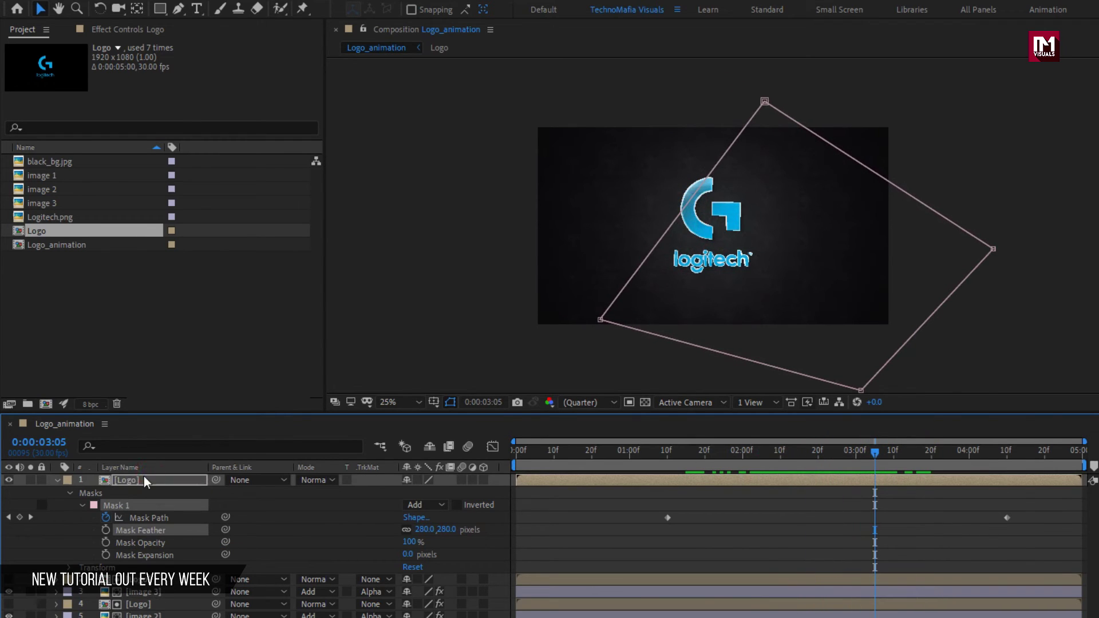
key(t)
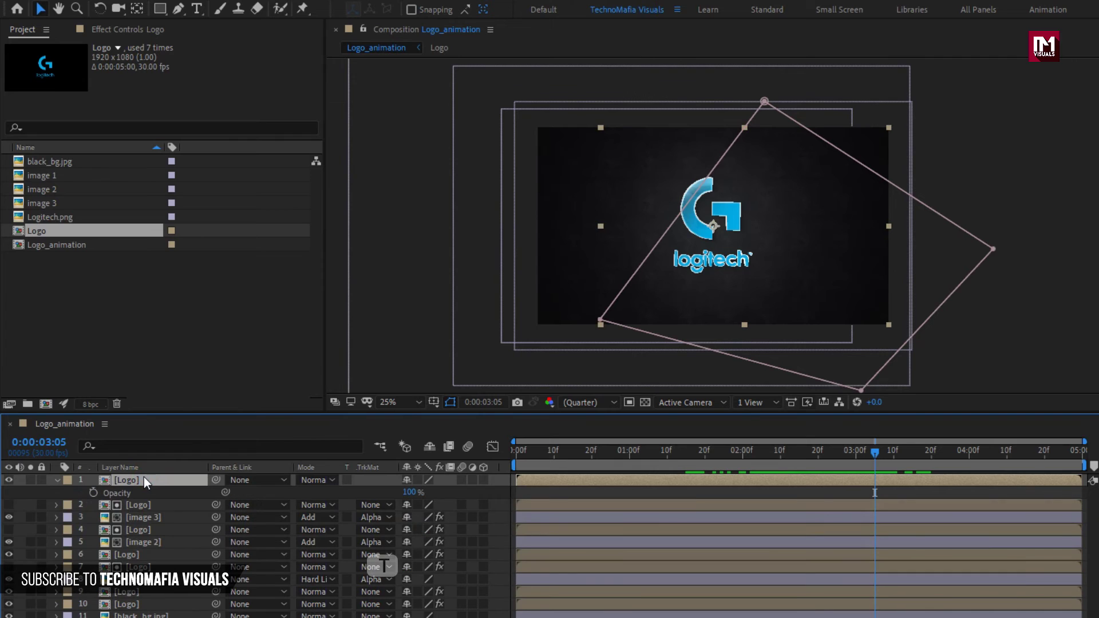
drag(833, 455, 893, 455)
click(94, 492)
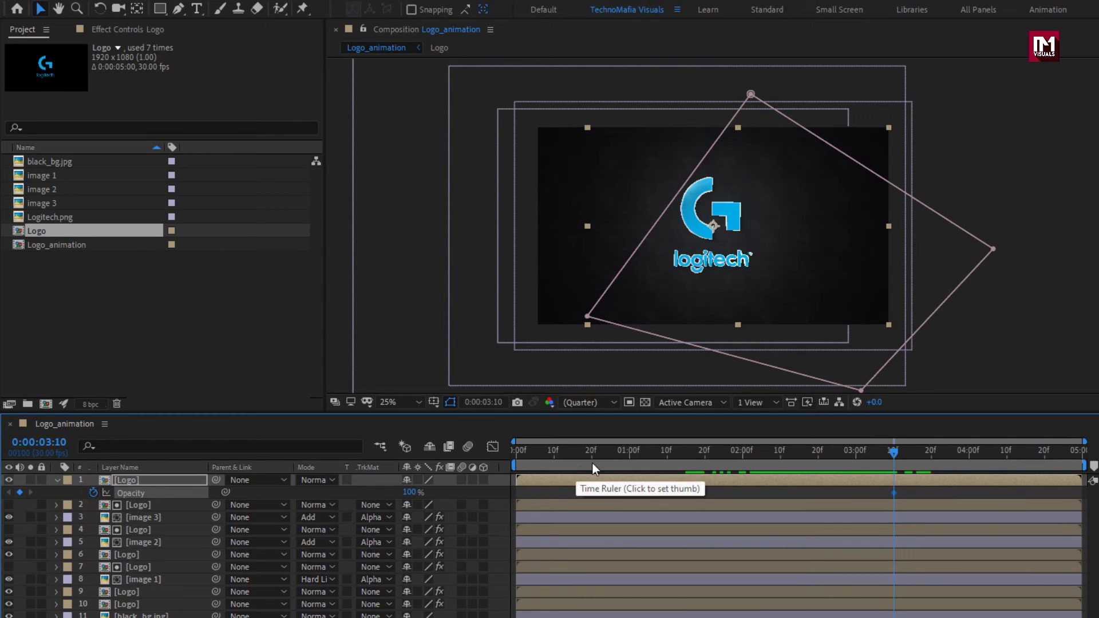
click(667, 454)
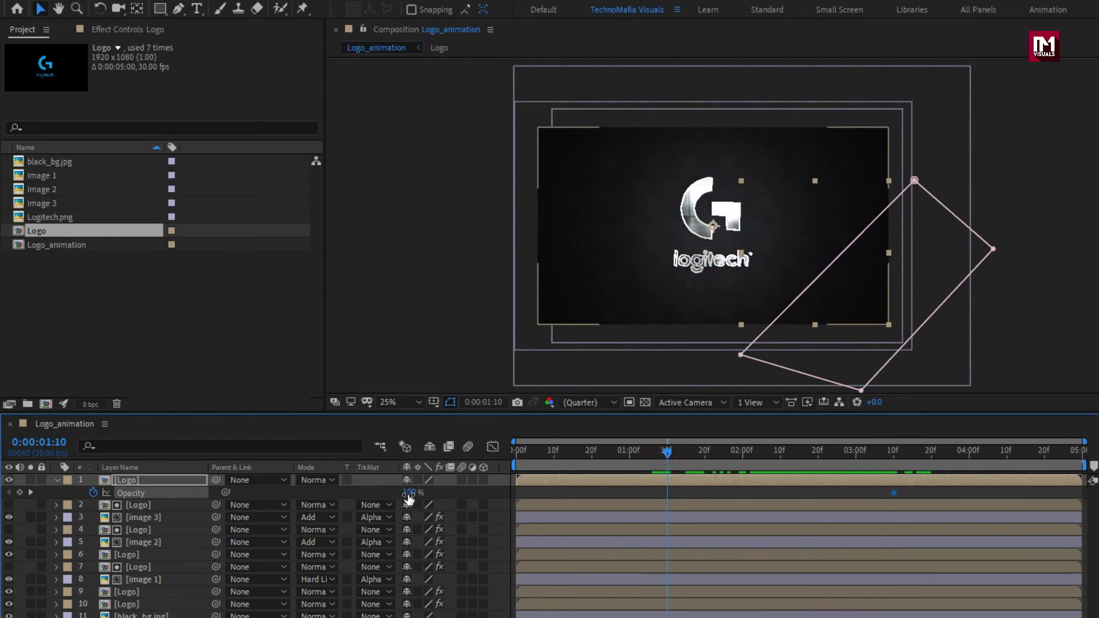
drag(409, 493, 231, 492)
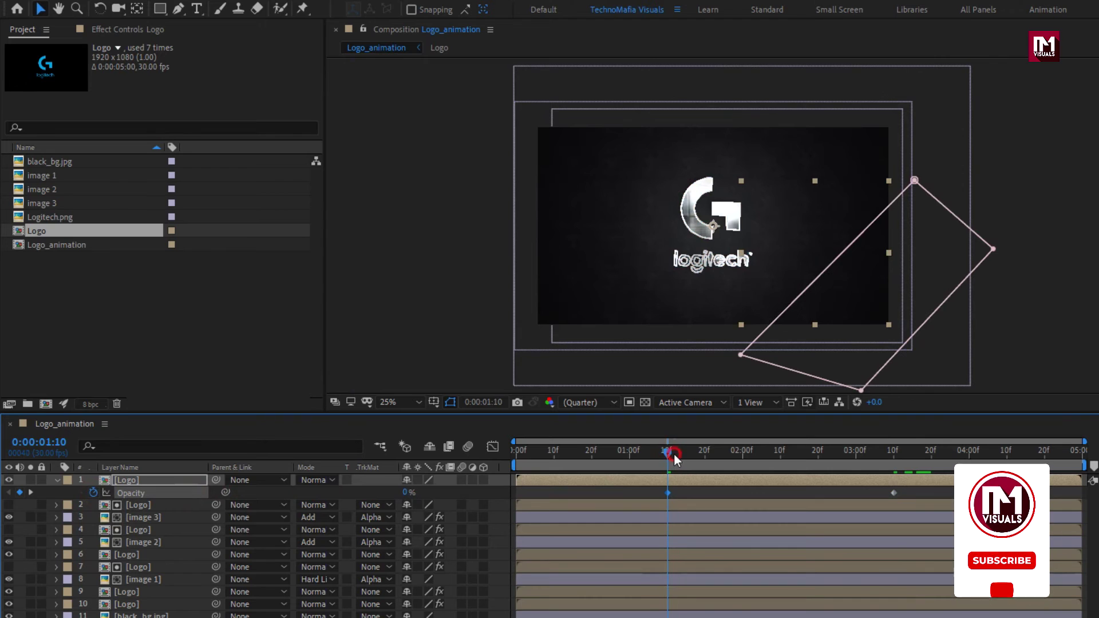
drag(674, 454, 899, 447)
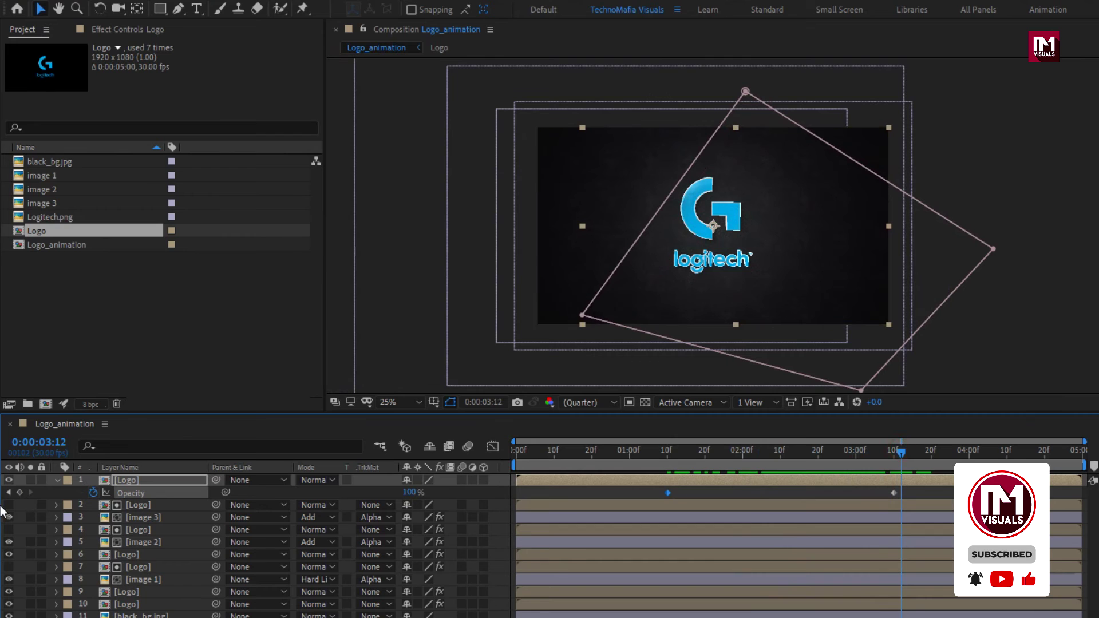
click(57, 481)
key(F2)
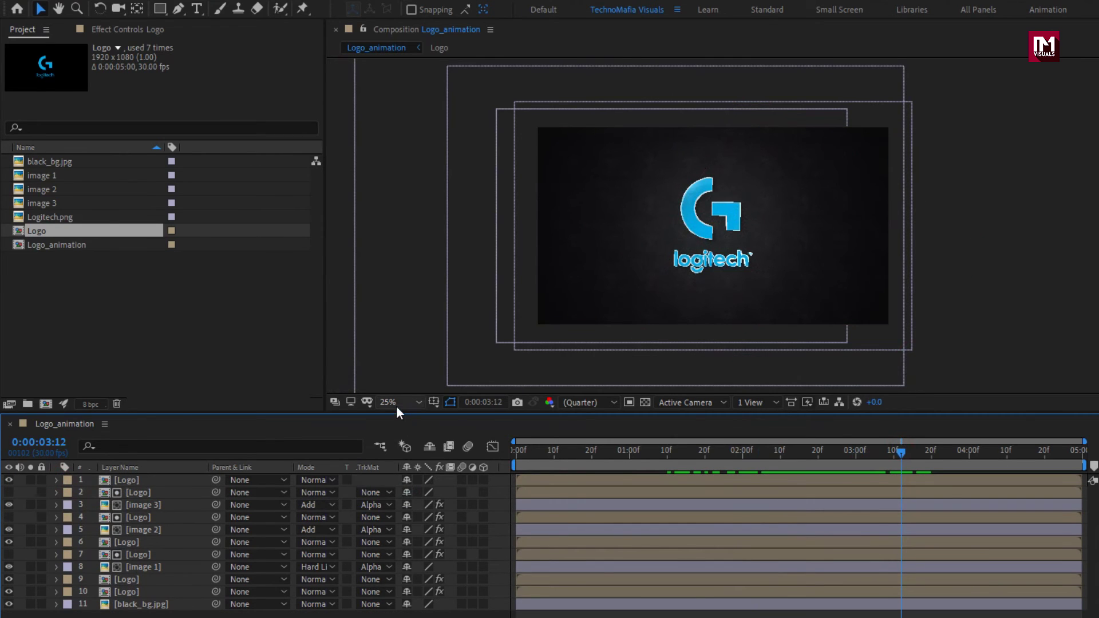
Step: Preview the animation at fitted magnification and make every Logo and image layer 3D, excluding black_bg.jpg
click(396, 404)
click(400, 428)
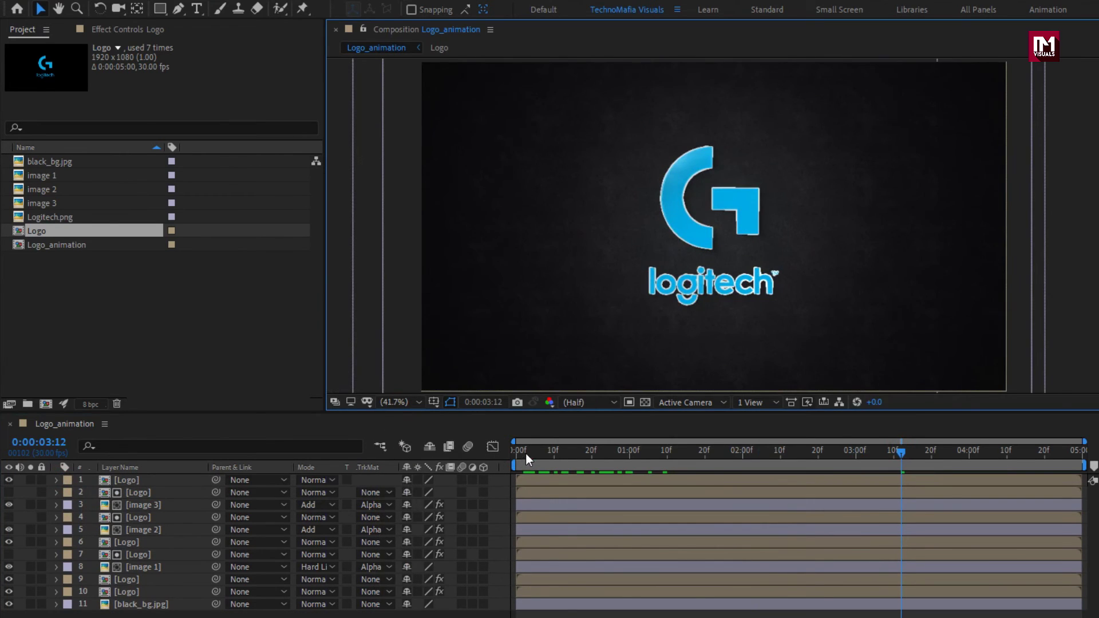
drag(526, 453, 964, 457)
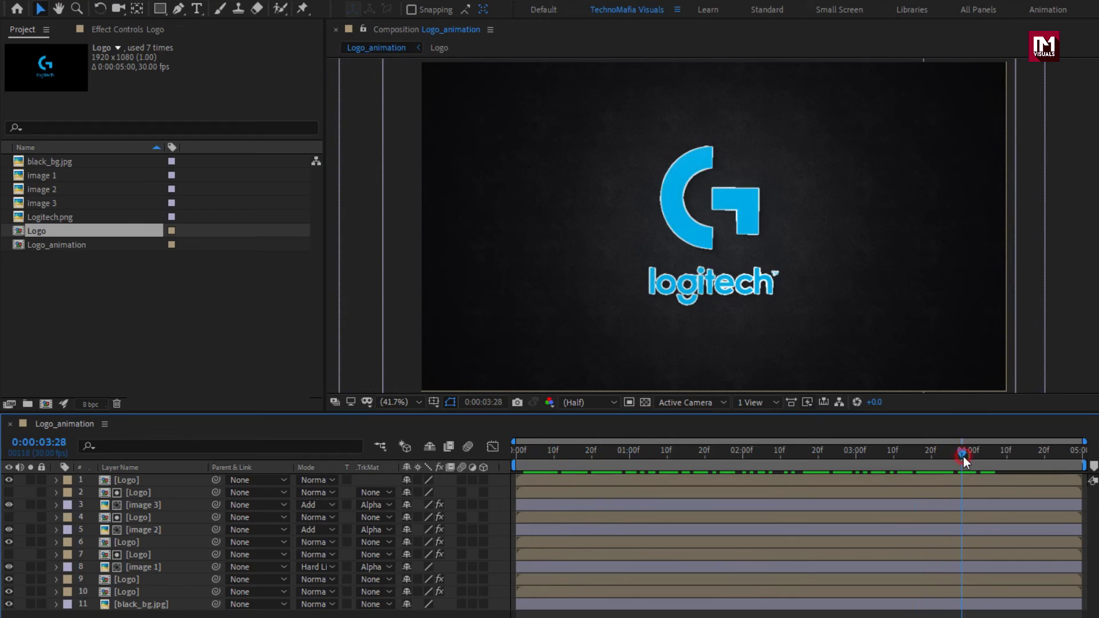
click(484, 590)
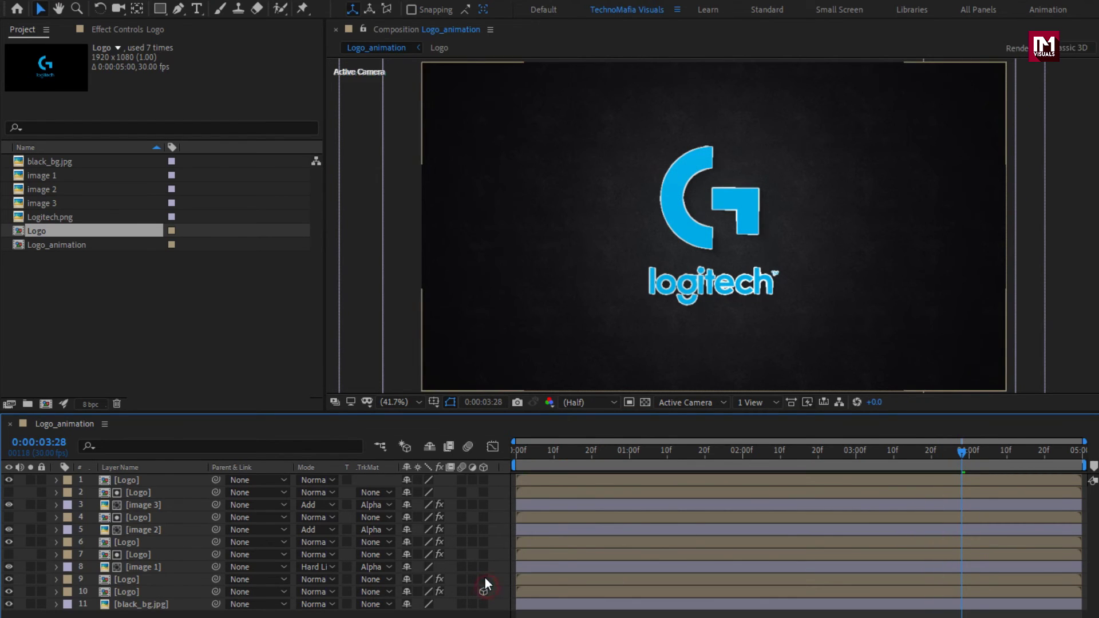
drag(485, 578, 485, 485)
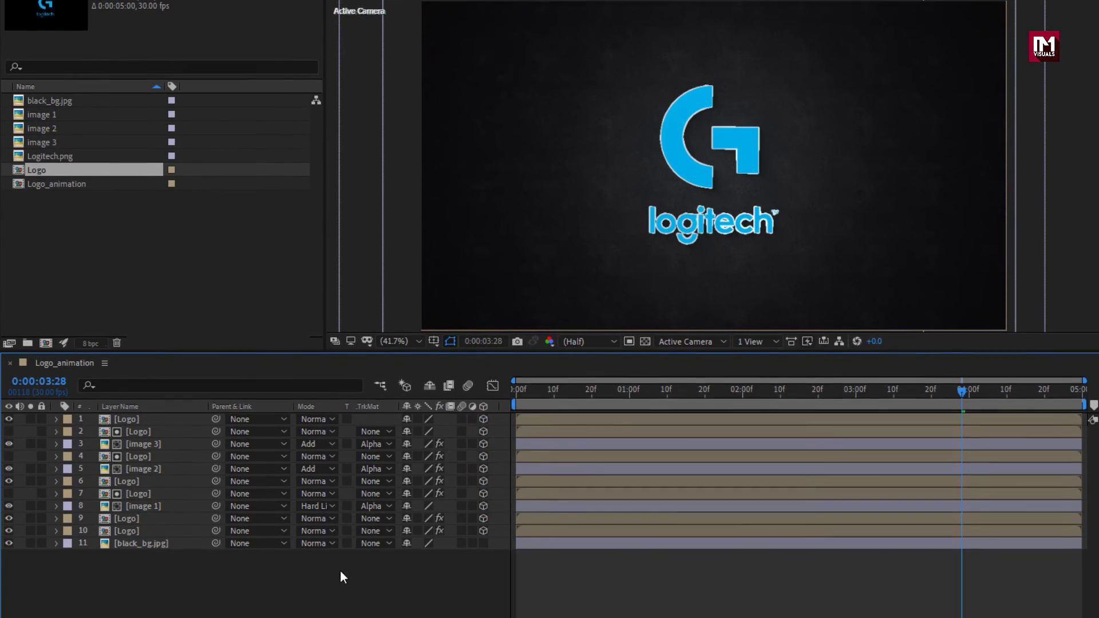
Step: Add a two-node camera named Camera 1 with the 50mm preset
right_click(305, 579)
mouse_move(341, 416)
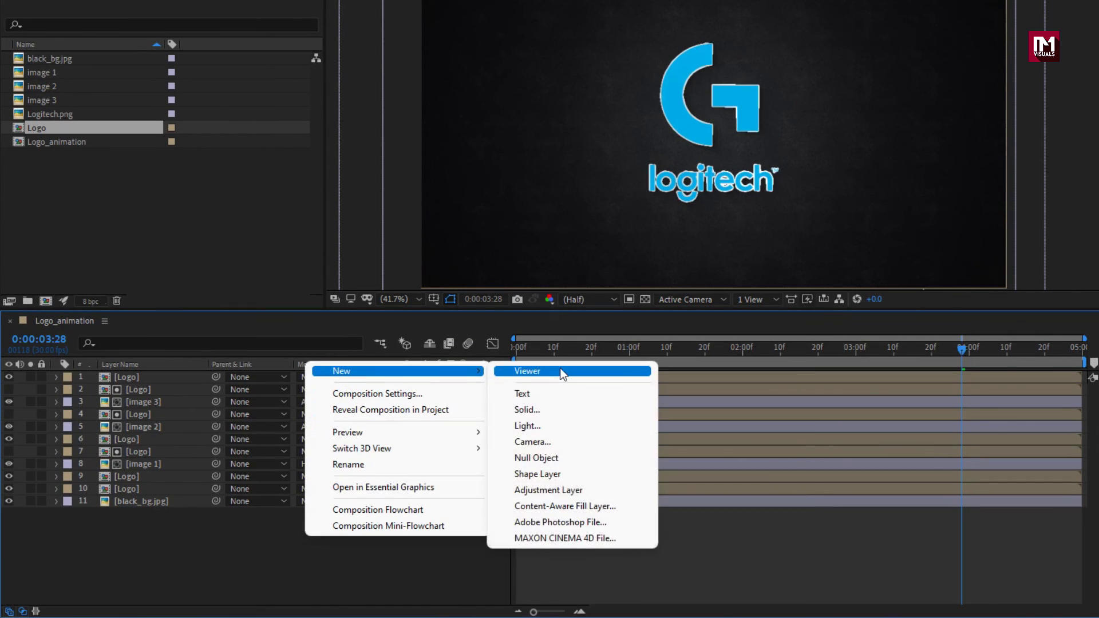
click(561, 444)
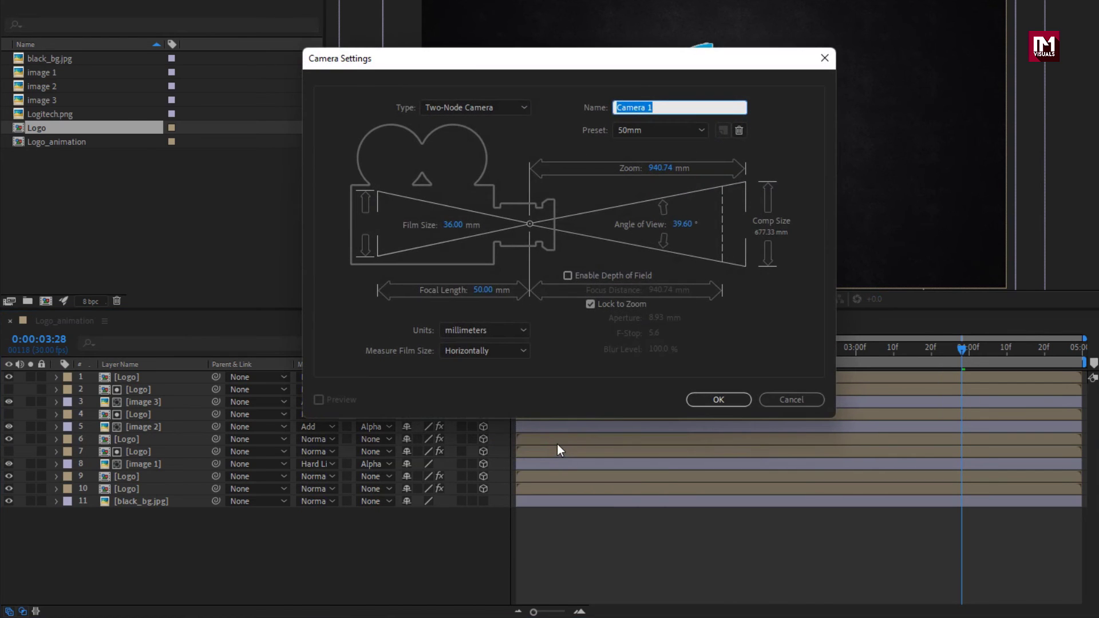
click(718, 400)
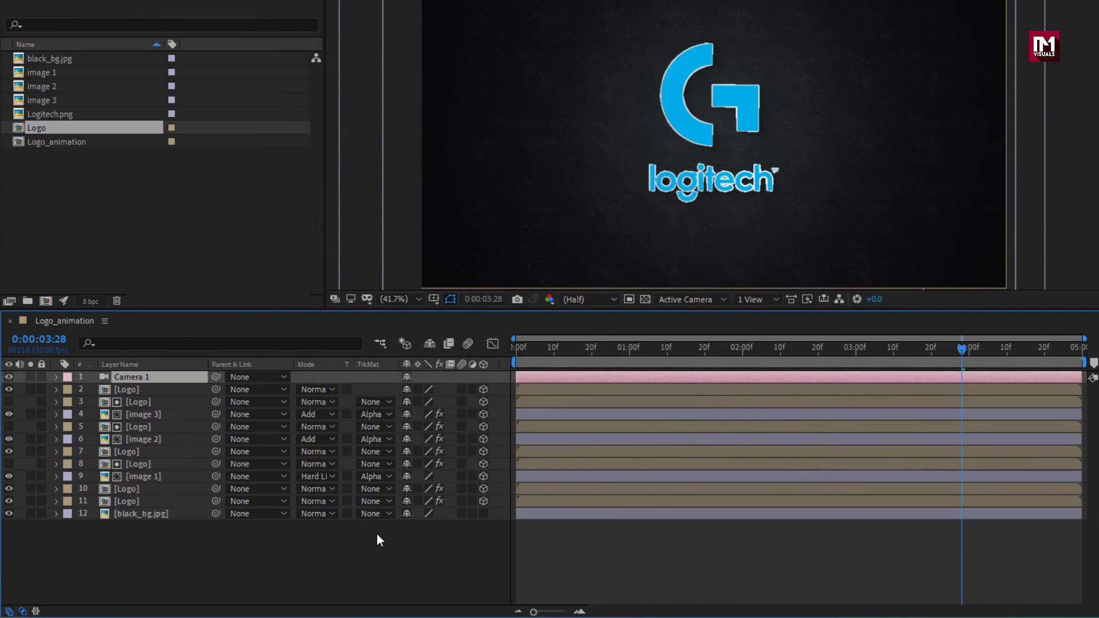
Step: Add a null object to the composition and make it a 3D layer
right_click(377, 534)
mouse_move(429, 370)
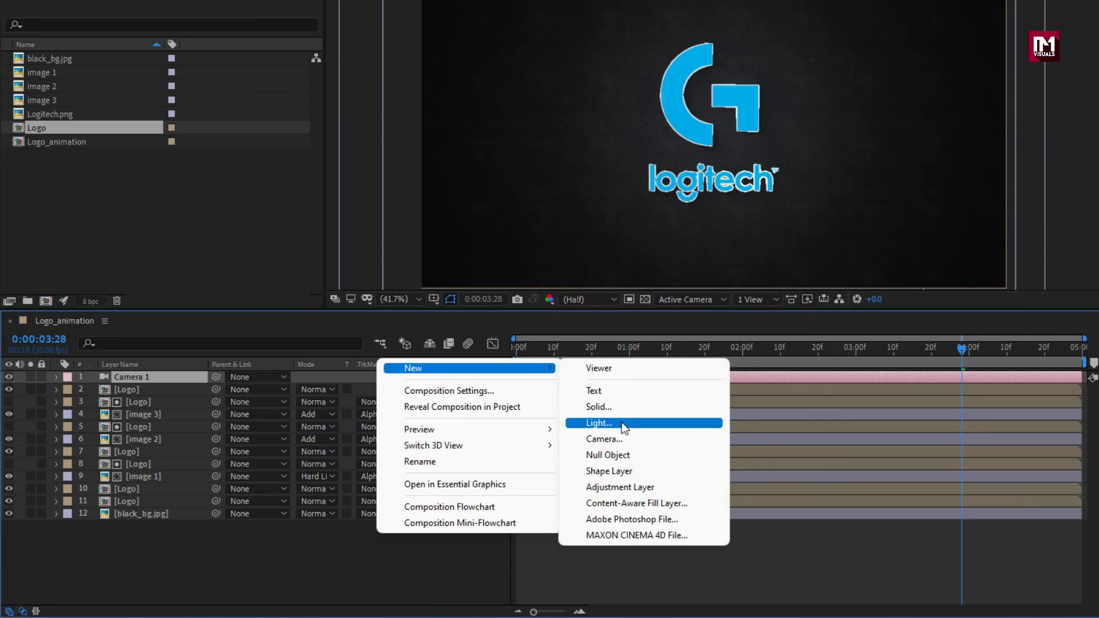
click(626, 455)
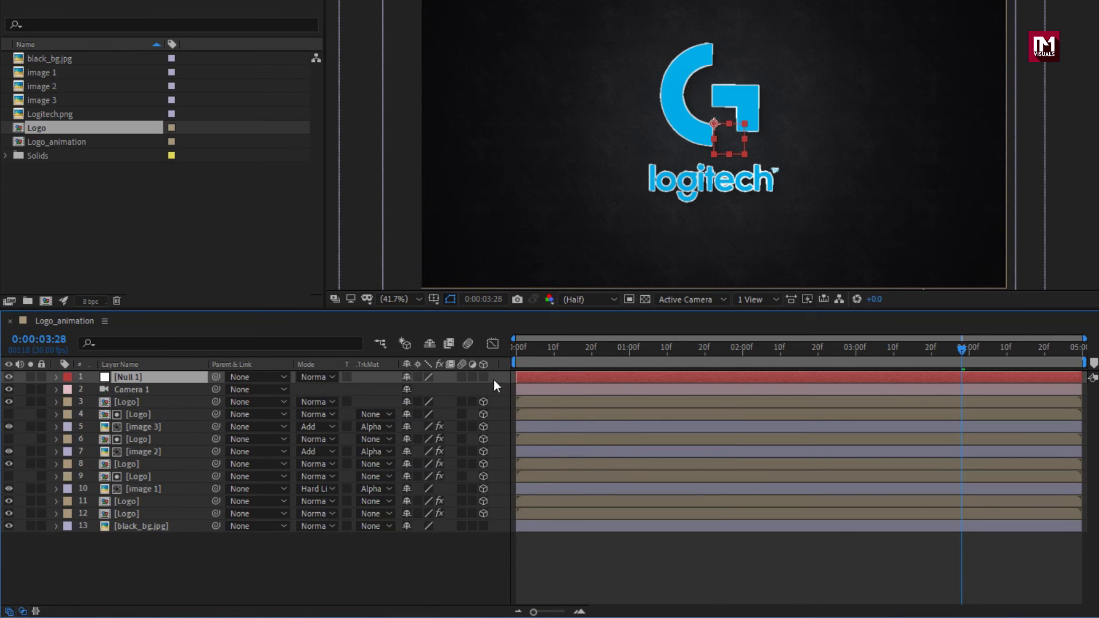
click(484, 377)
Step: Parent Camera 1 to the null object
click(136, 390)
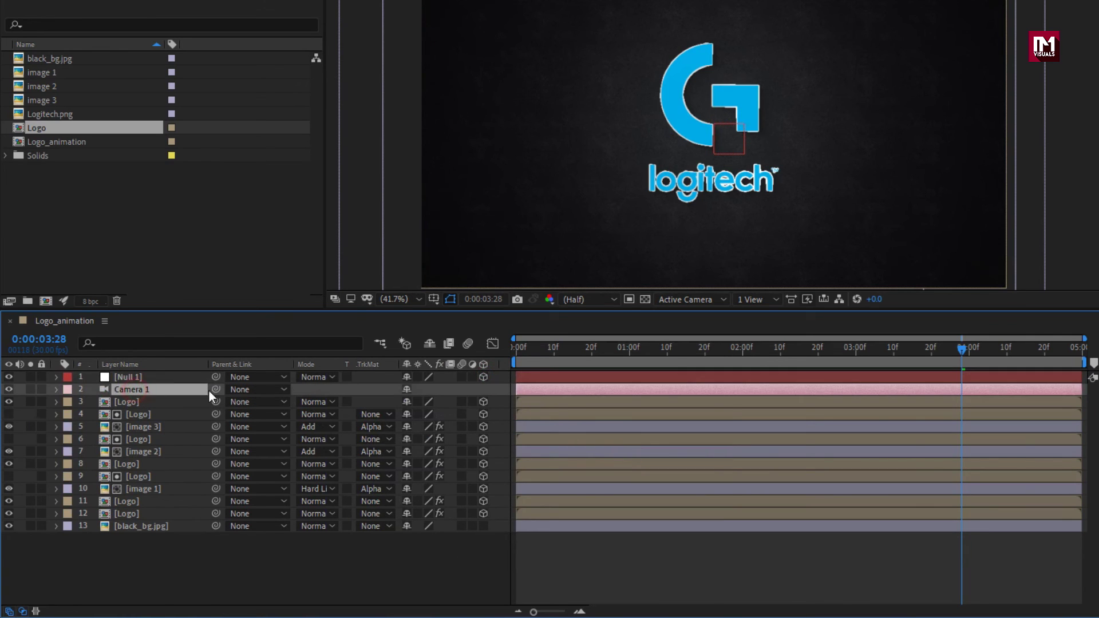
click(247, 389)
click(271, 182)
Step: Keyframe Null 1's position at 960, 540, 0 on 0:00:03:00 and at 960, 540, 2677 on the first frame
click(137, 377)
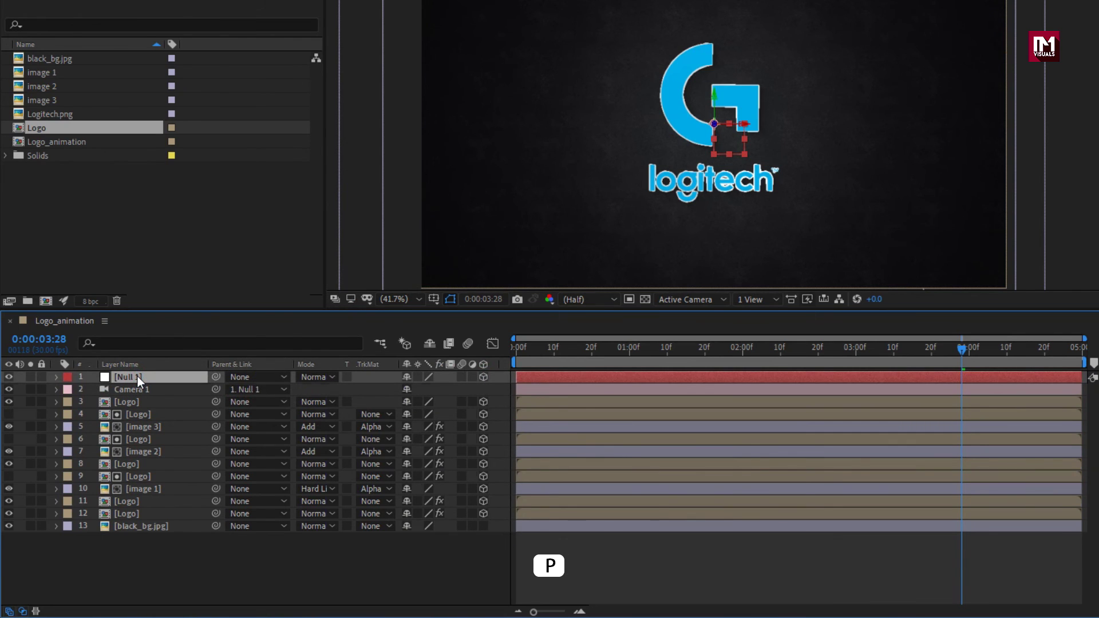
key(p)
drag(605, 353, 855, 352)
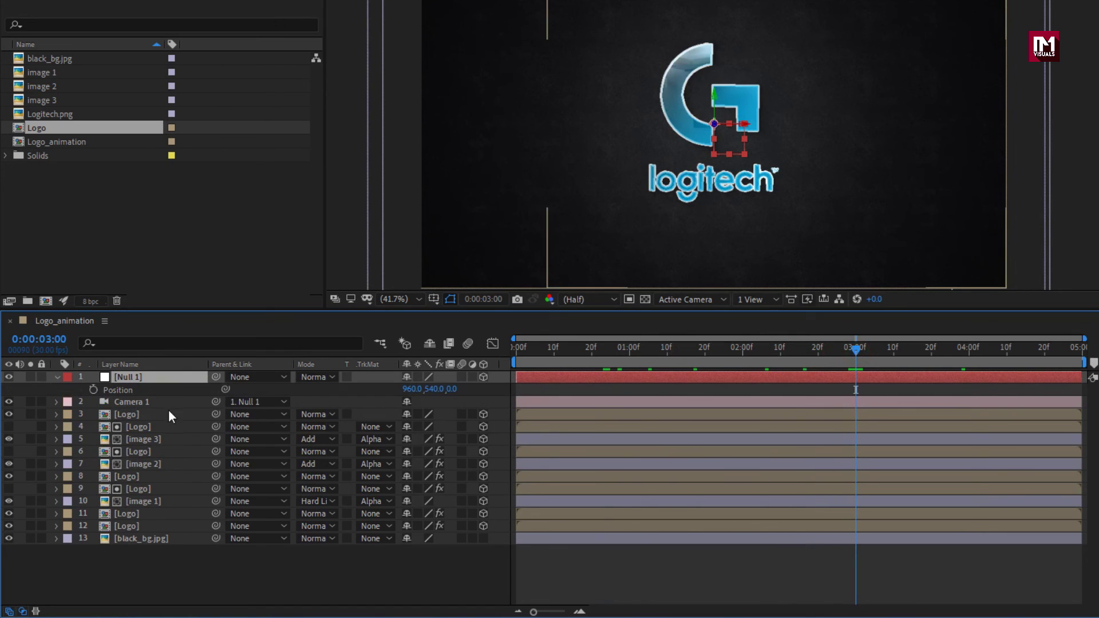
key(Home)
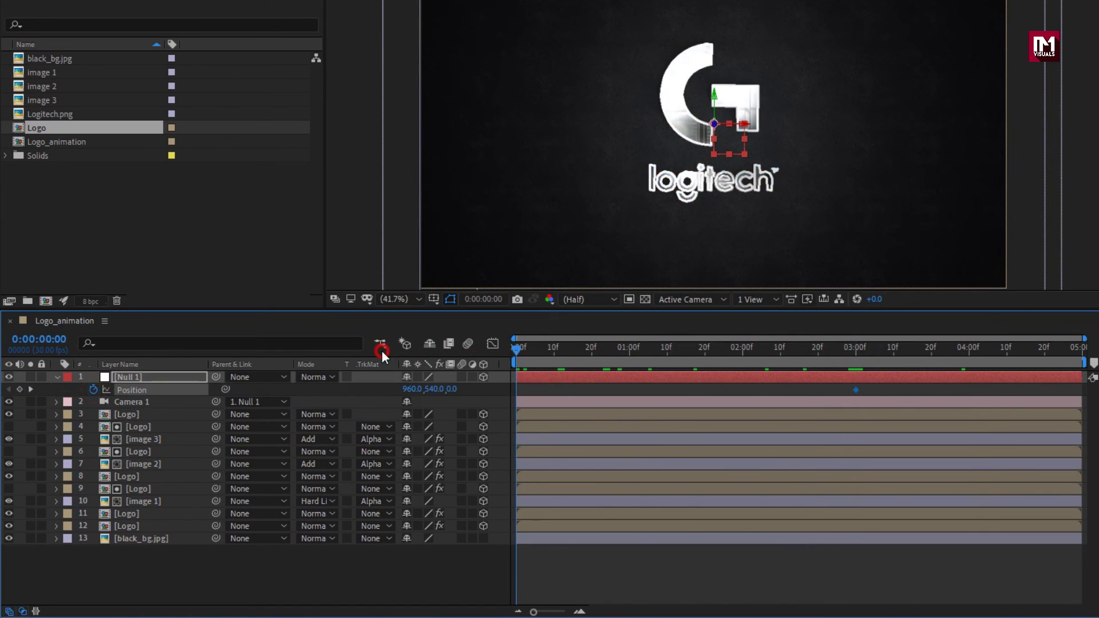
drag(452, 389, 1056, 393)
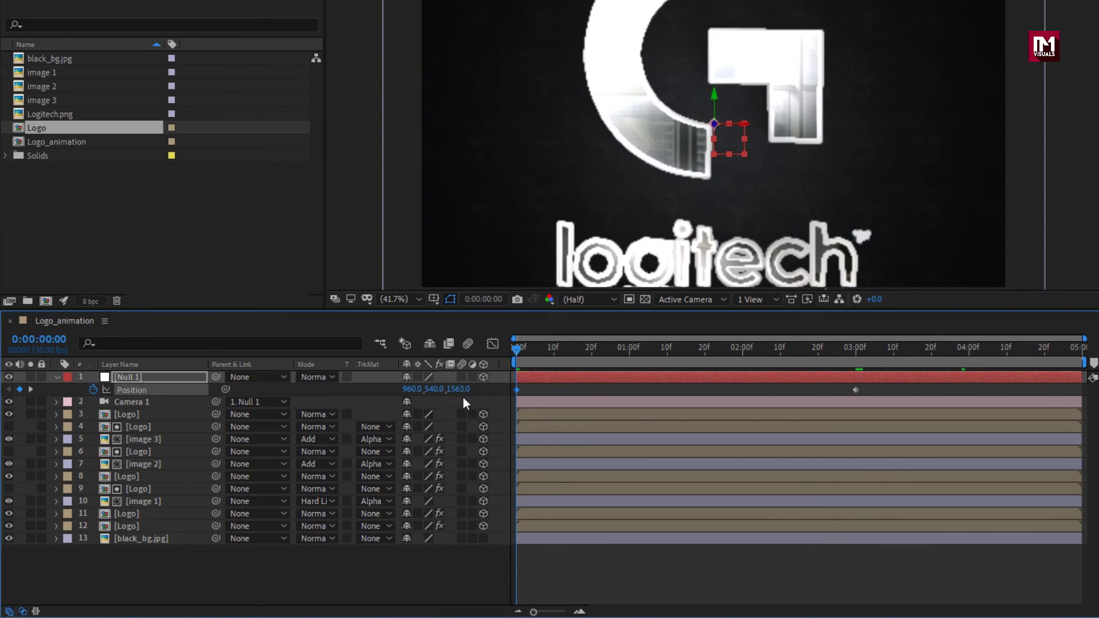
drag(511, 391, 951, 393)
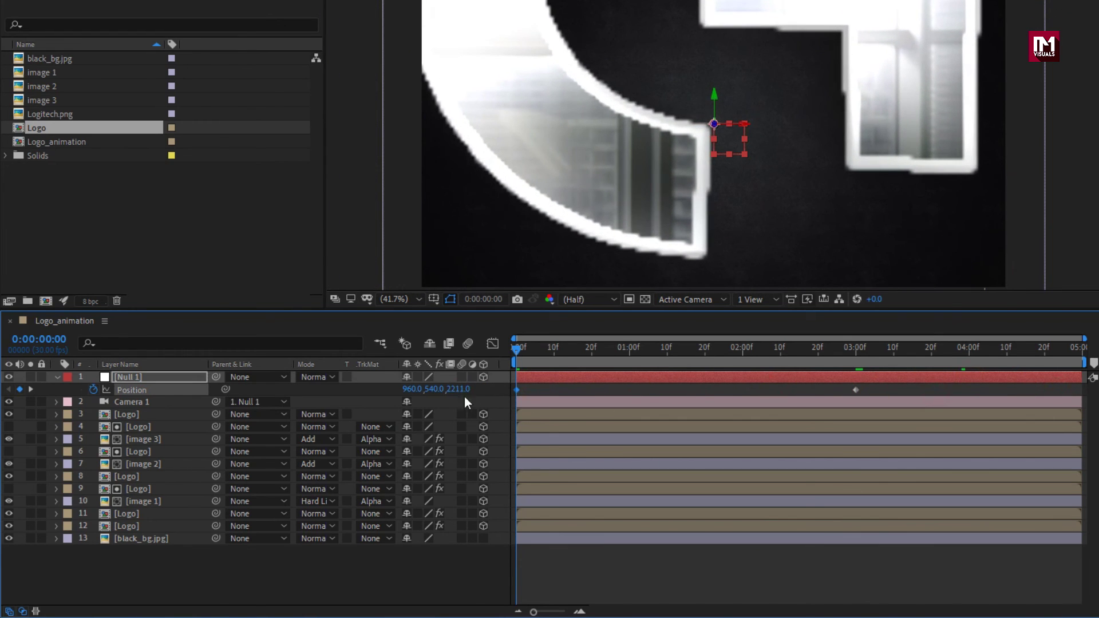
drag(499, 388, 784, 383)
Step: Apply Easy Ease to both position keyframes of Null 1
drag(871, 387, 492, 402)
right_click(518, 390)
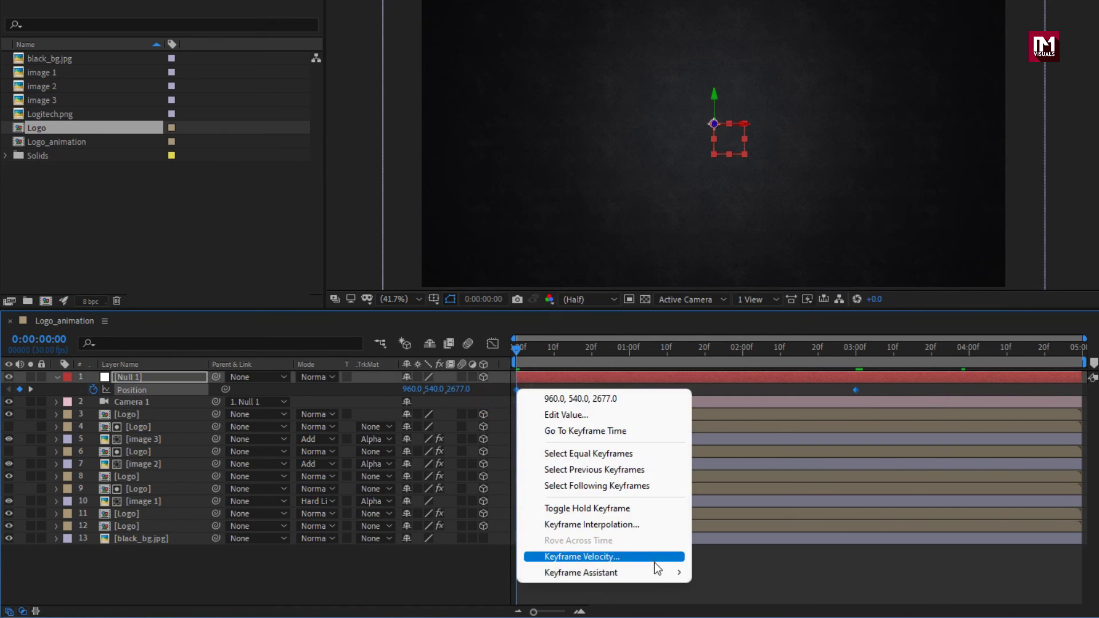
mouse_move(658, 573)
click(718, 459)
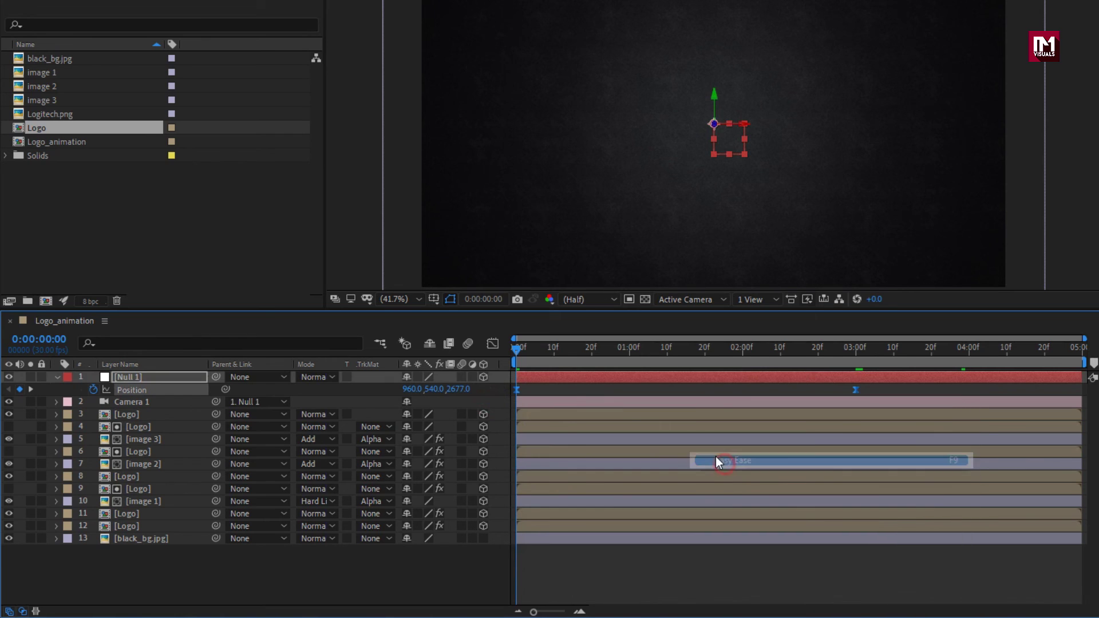
Step: Reshape Null 1's position speed graph to start near 1000 px/sec, peak early and slow gradually, and check the camera move
click(493, 345)
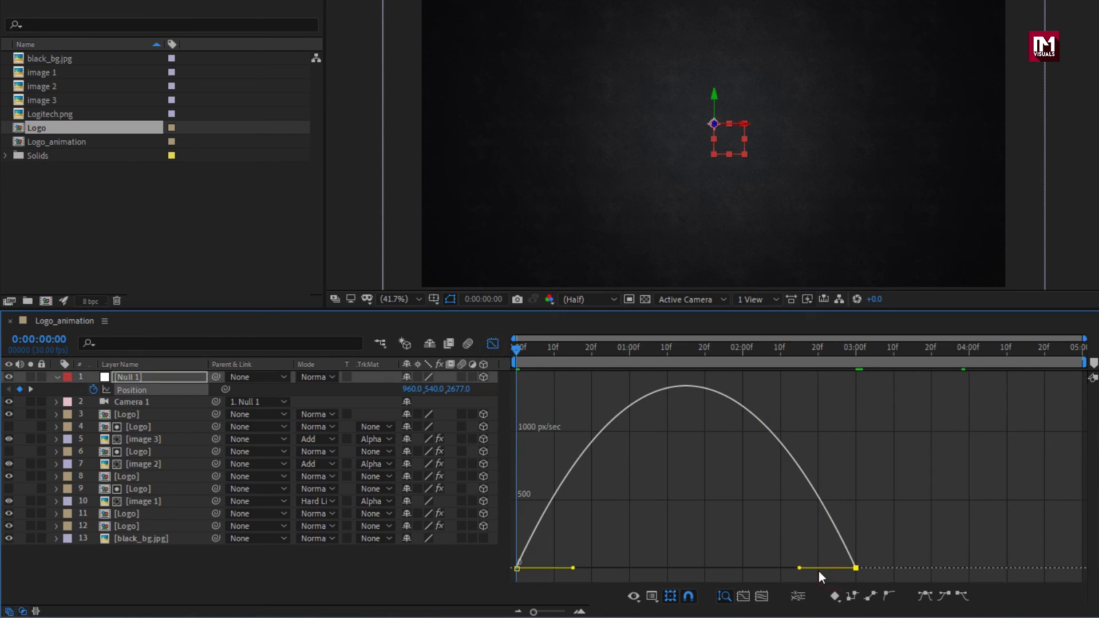
drag(800, 569, 664, 568)
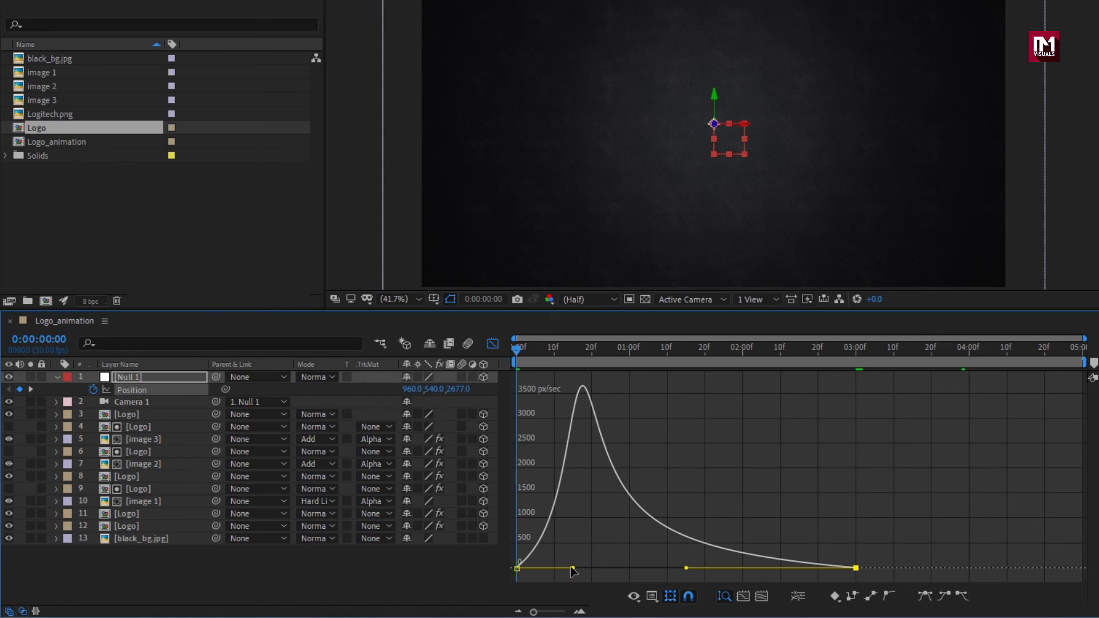
drag(574, 568, 548, 517)
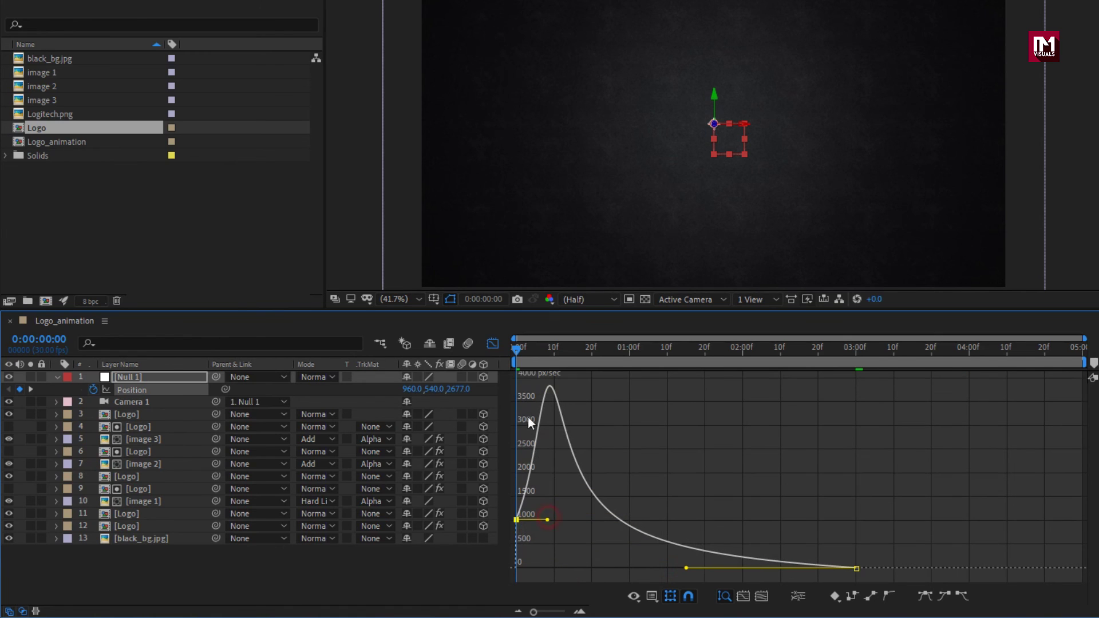
drag(517, 351, 792, 357)
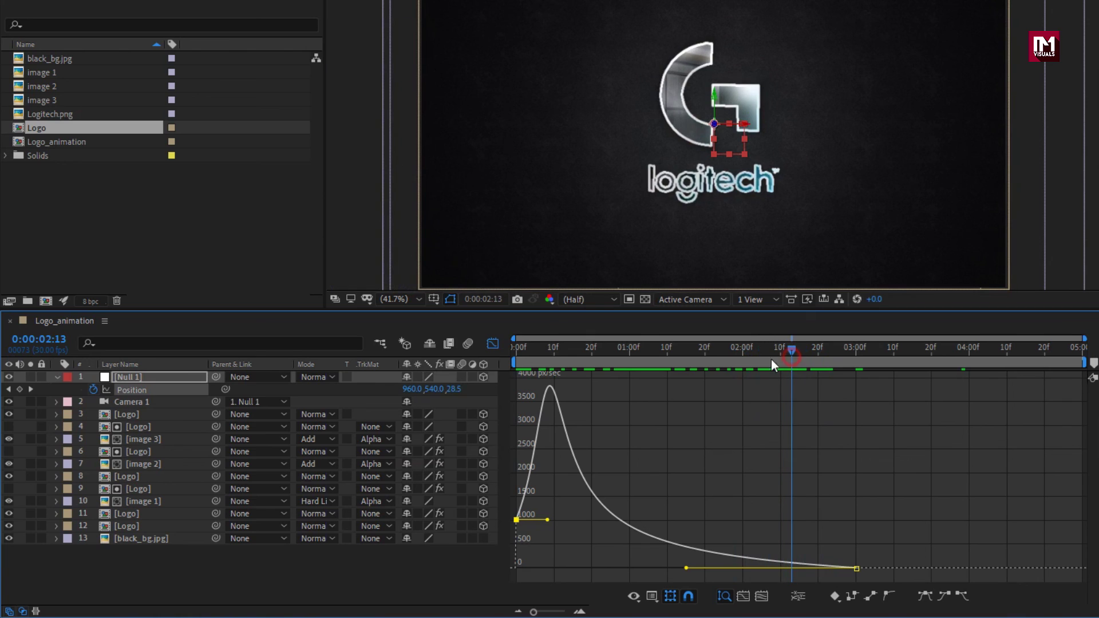
click(491, 344)
click(57, 376)
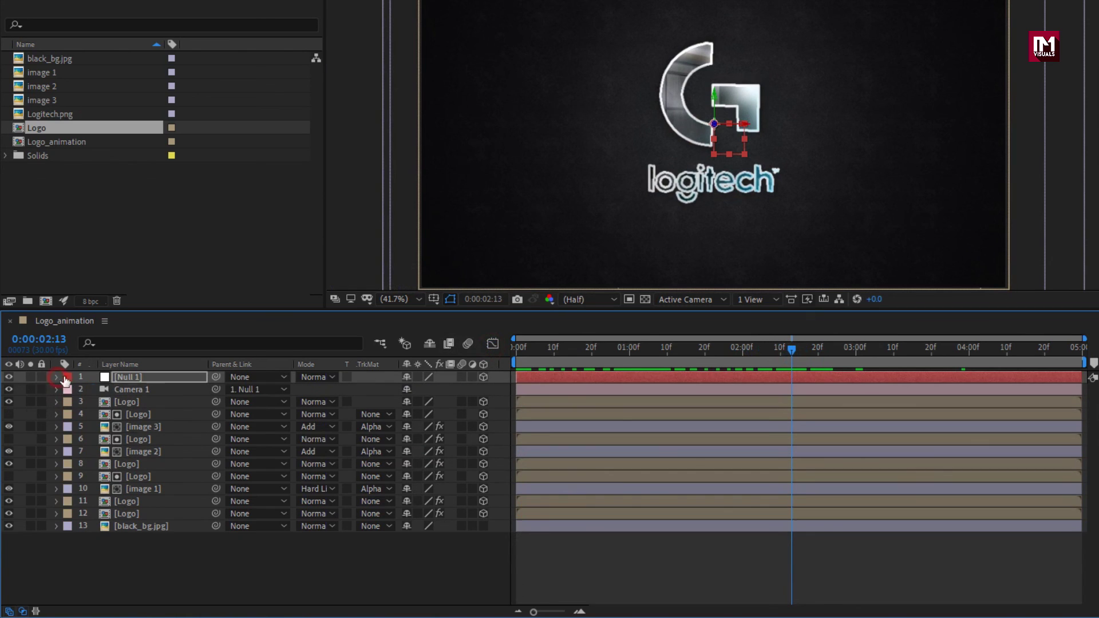
Step: Add a second null object to the composition and make it a 3D layer
click(276, 544)
right_click(362, 389)
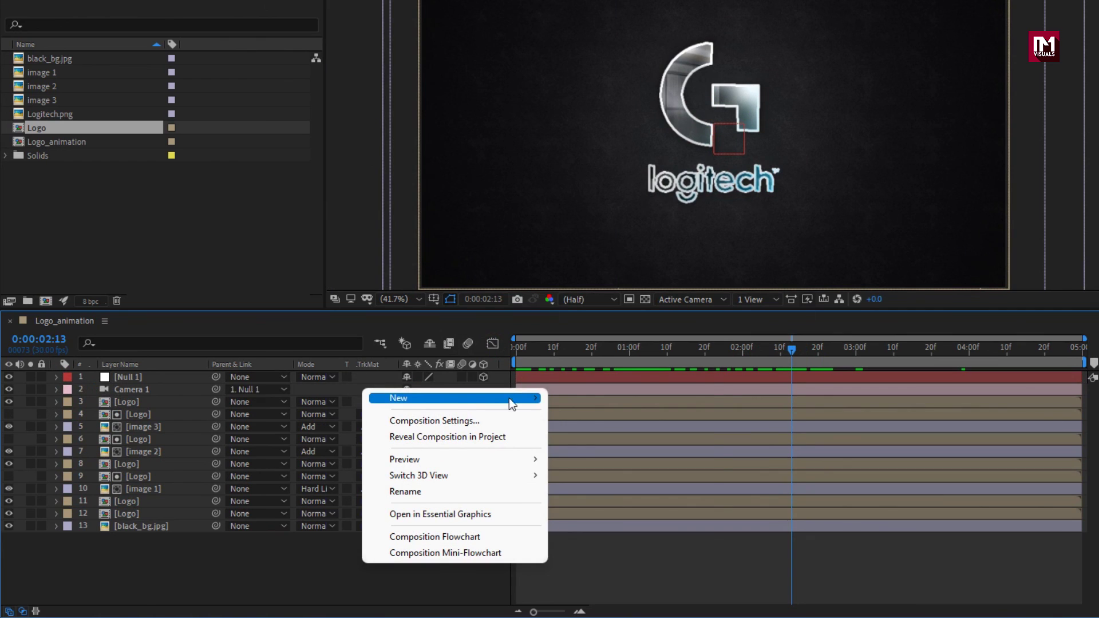
mouse_move(510, 397)
click(607, 496)
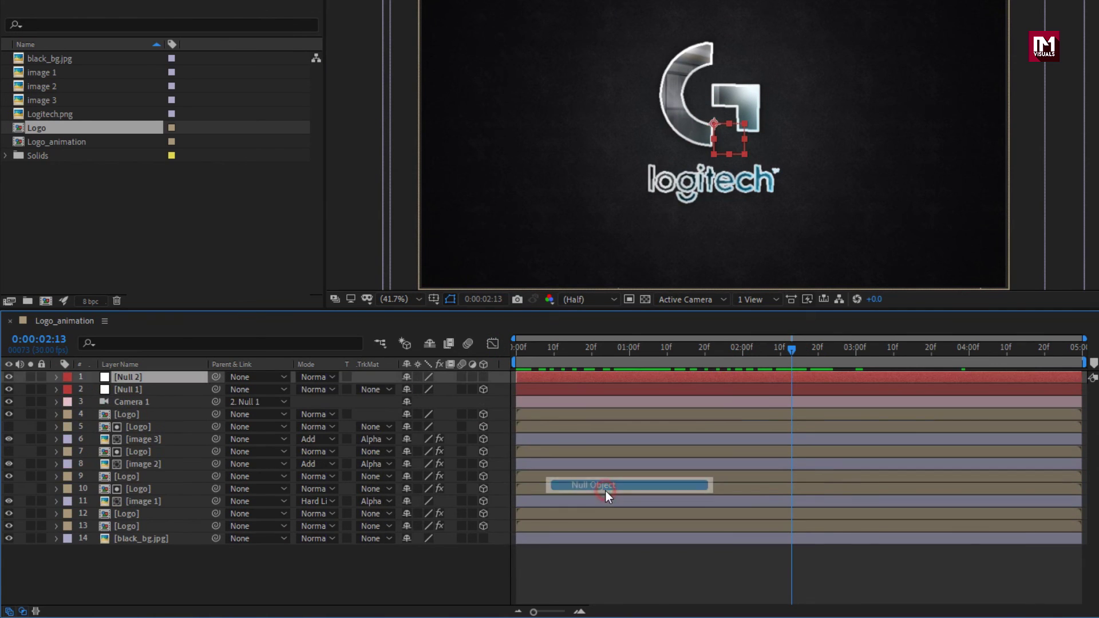
click(483, 376)
Step: Parent Null 1 to Null 2
click(126, 390)
click(256, 389)
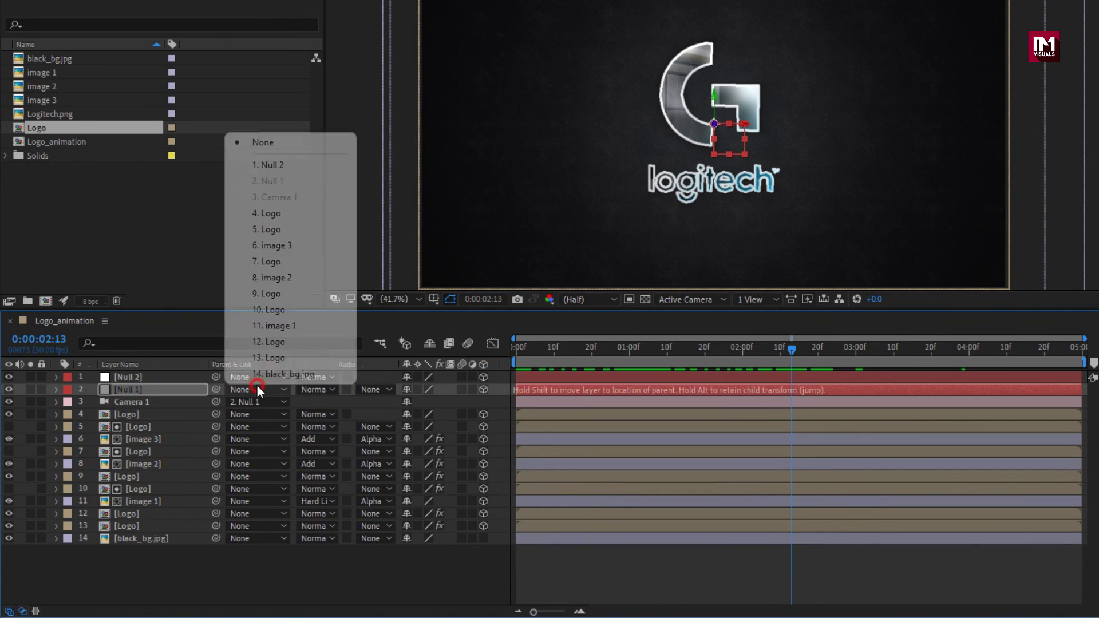
click(273, 168)
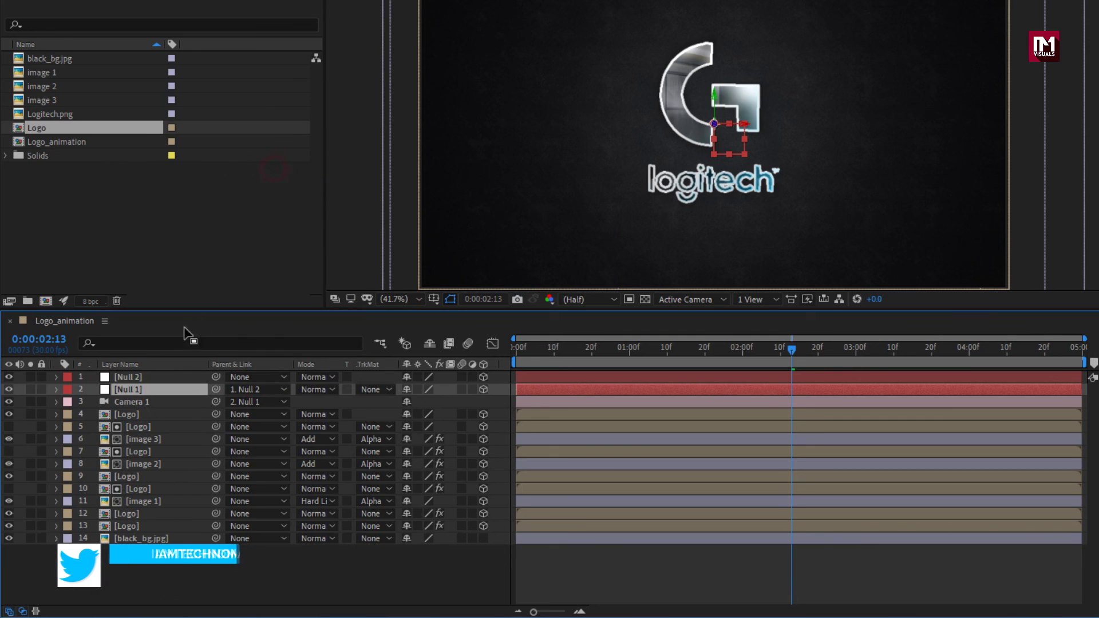
Step: Keyframe Null 2's position at 960, 540, 0 on 0:00:02:10 and with Z at -456 on 0:00:04:29, and check the motion
click(133, 377)
key(p)
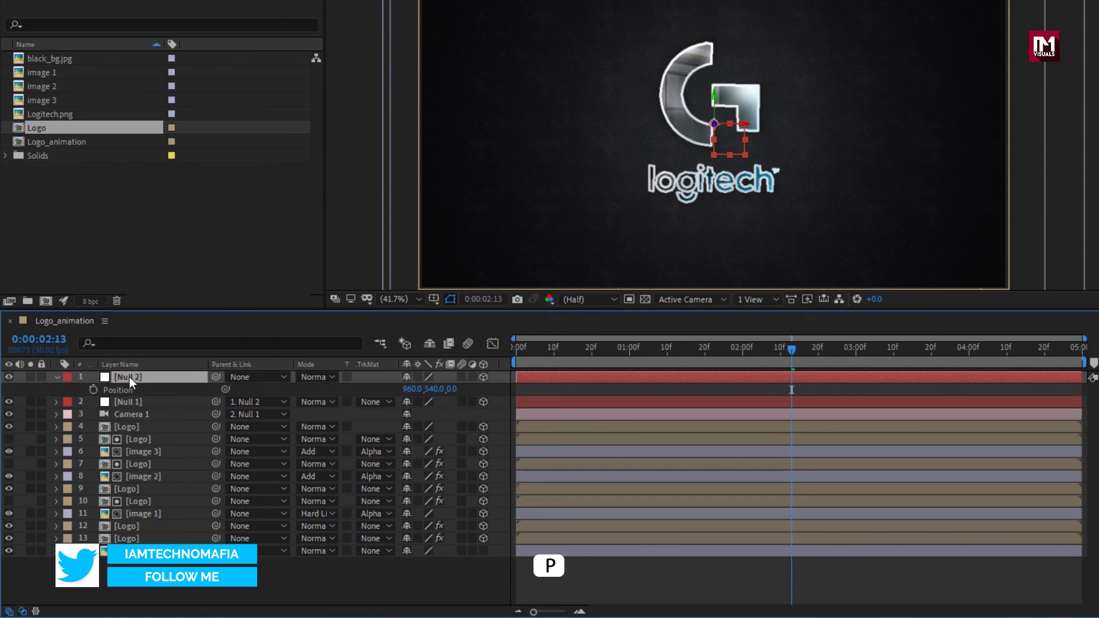
drag(735, 352, 781, 350)
click(93, 390)
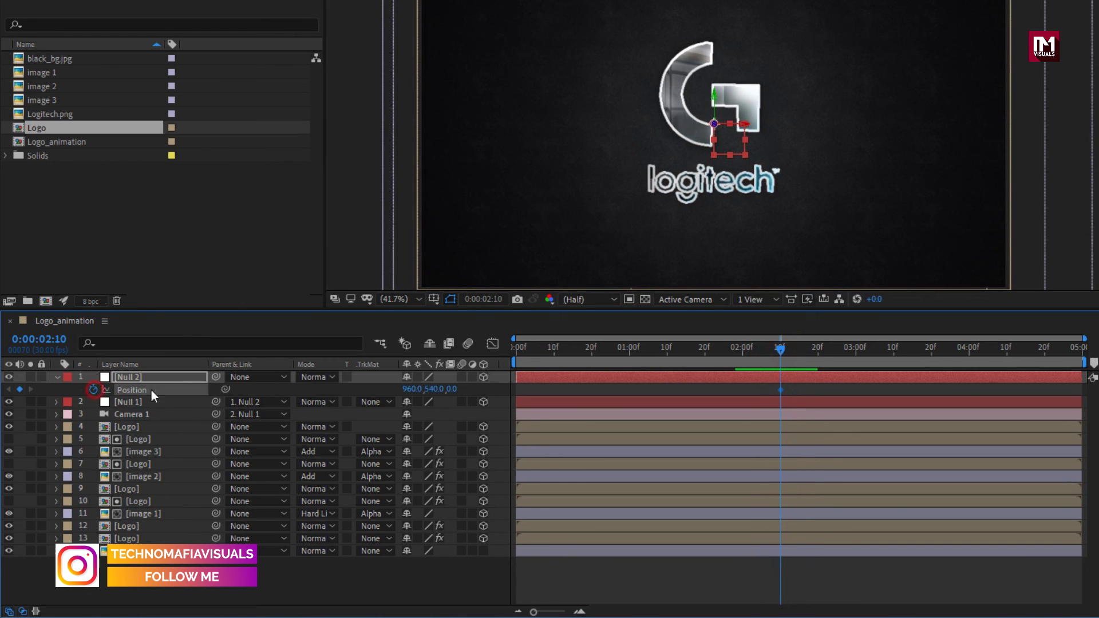
drag(1005, 352, 1091, 351)
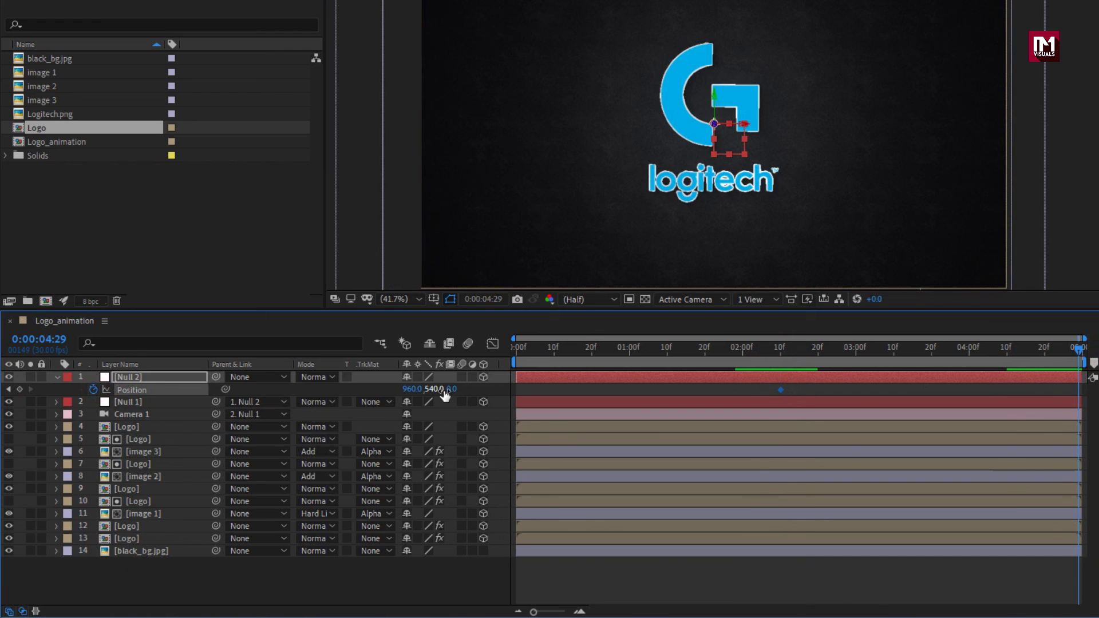
drag(452, 395, 135, 407)
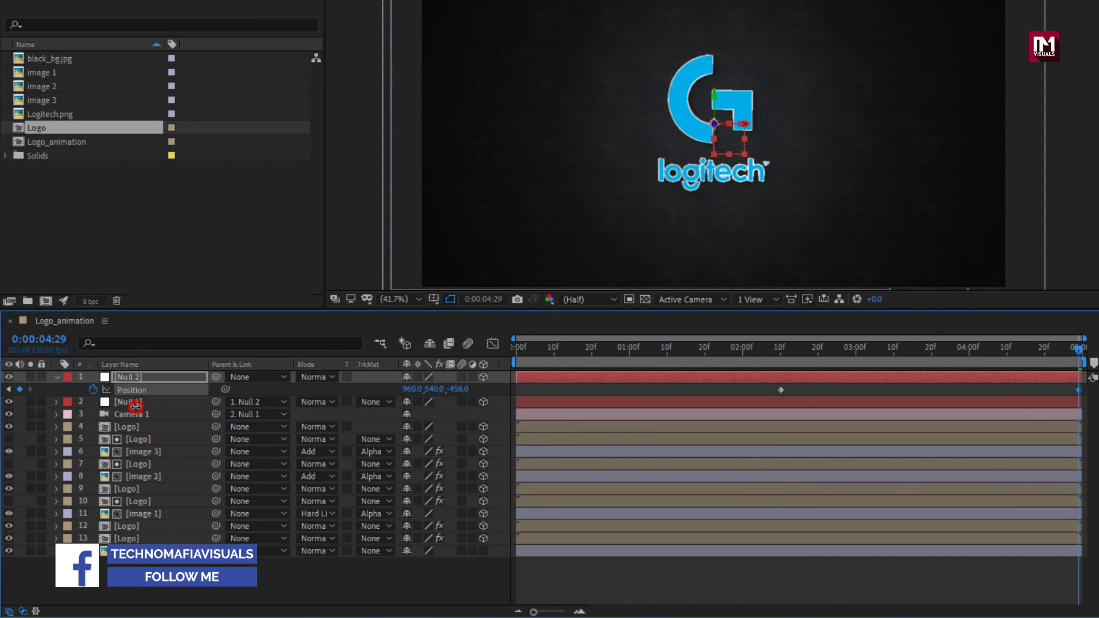
drag(736, 350, 1014, 373)
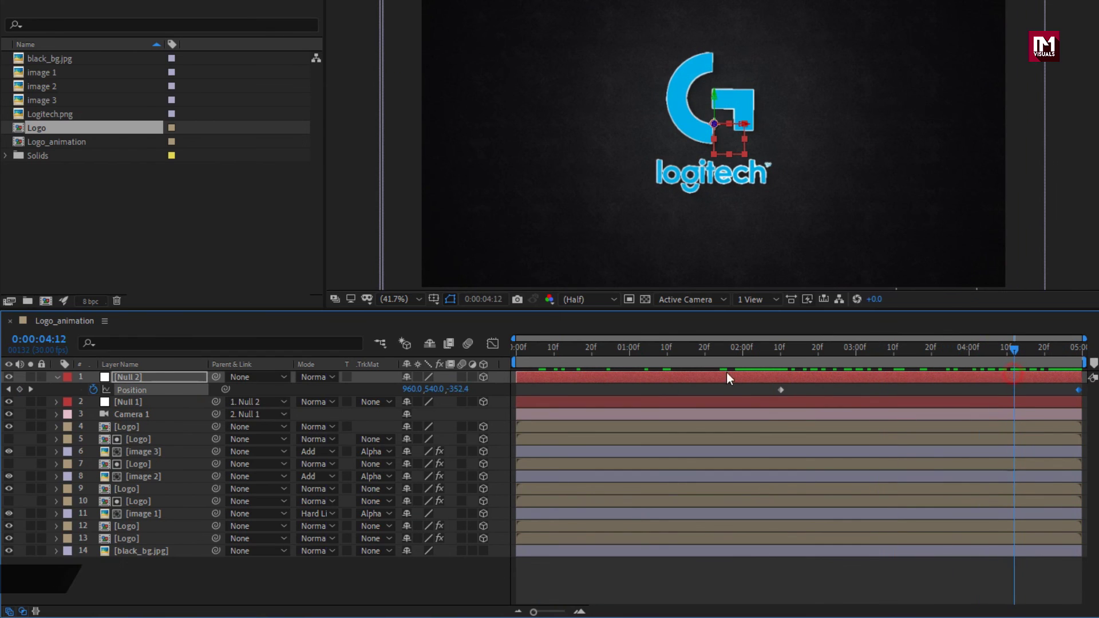
click(57, 377)
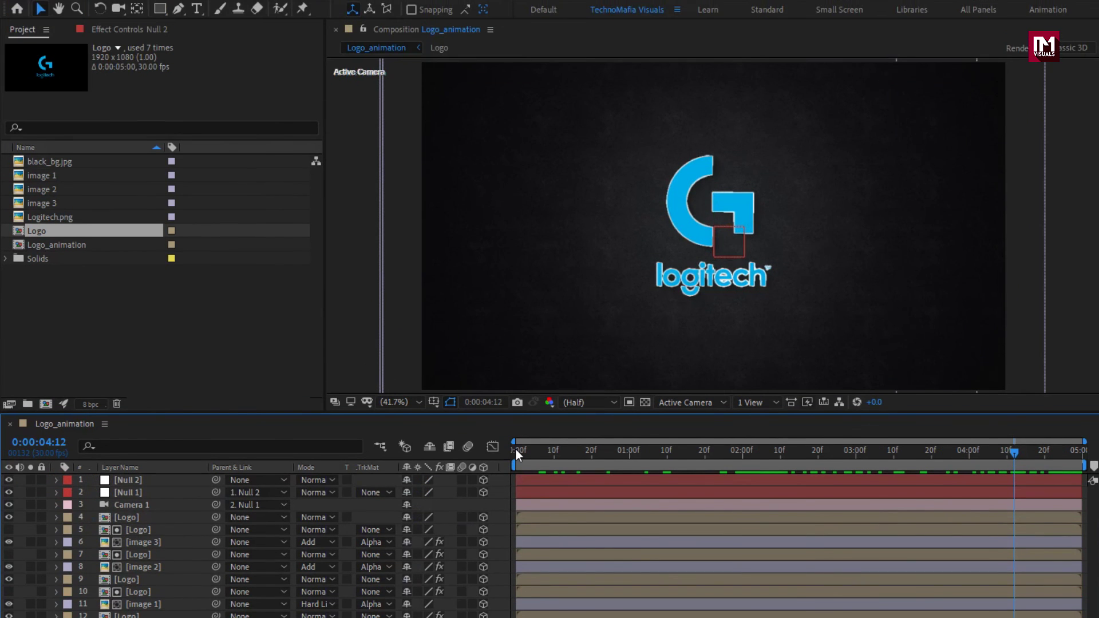
Step: Set the preview resolution to Full and play the animation from the first frame
click(515, 448)
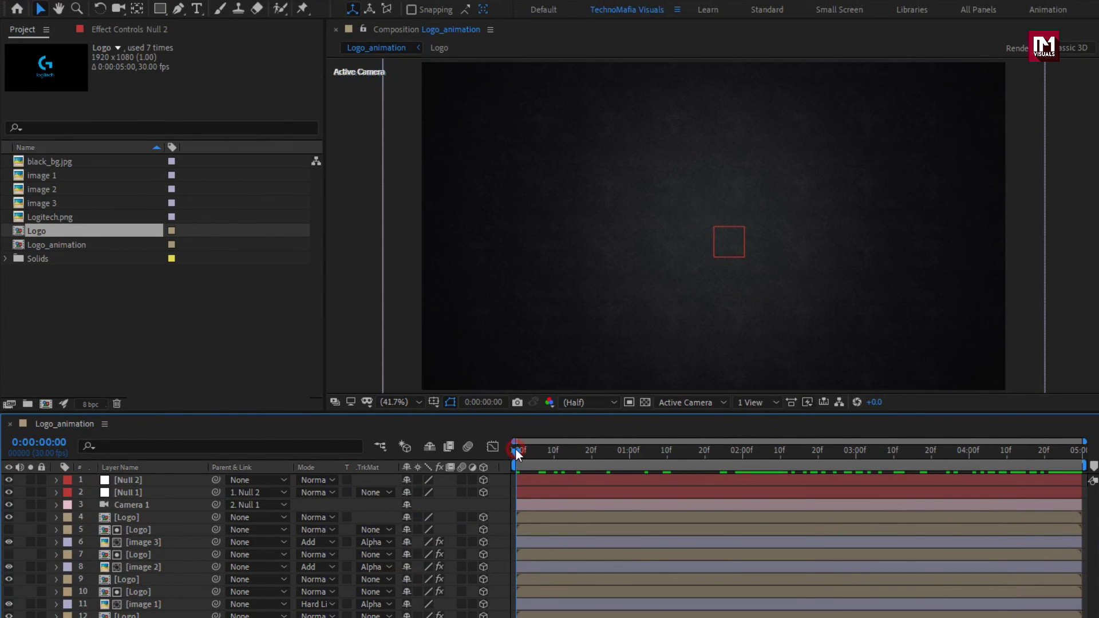
click(587, 402)
click(590, 432)
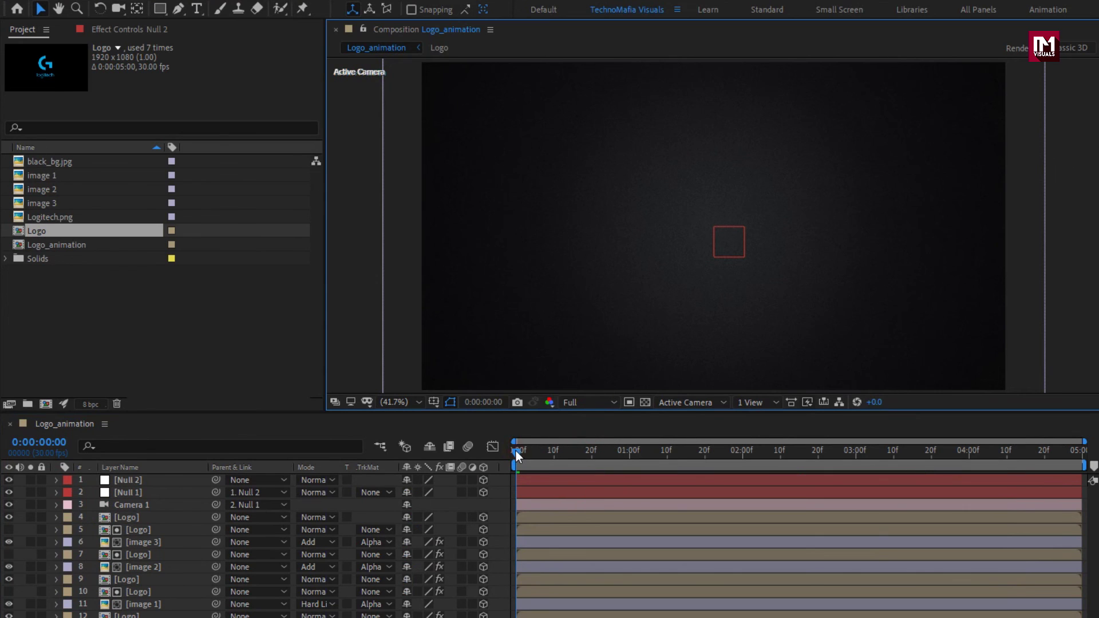
key(space)
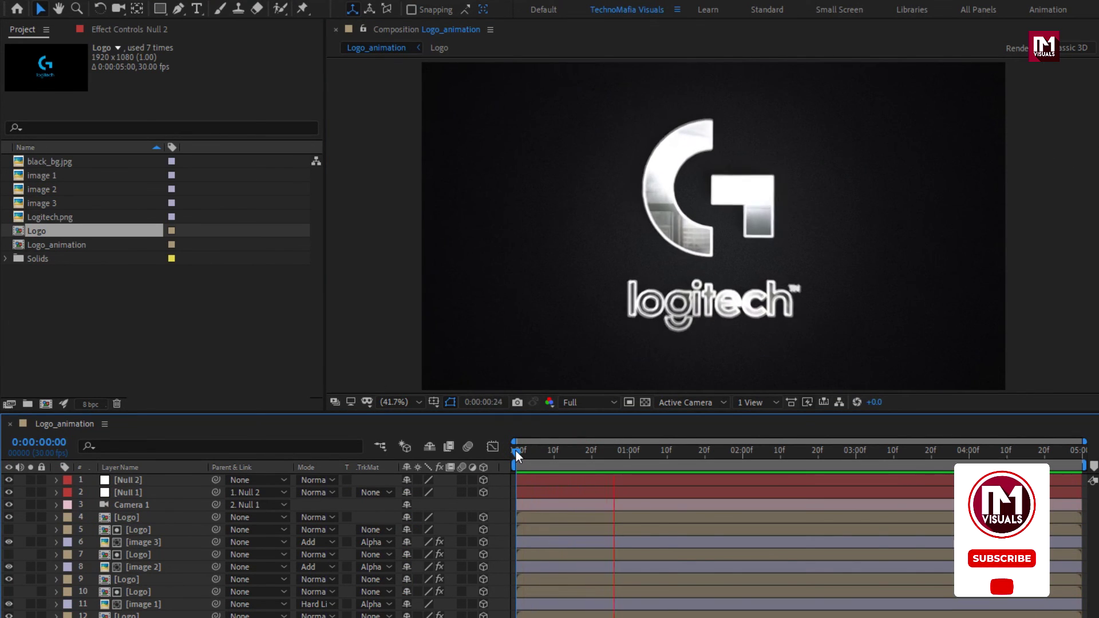